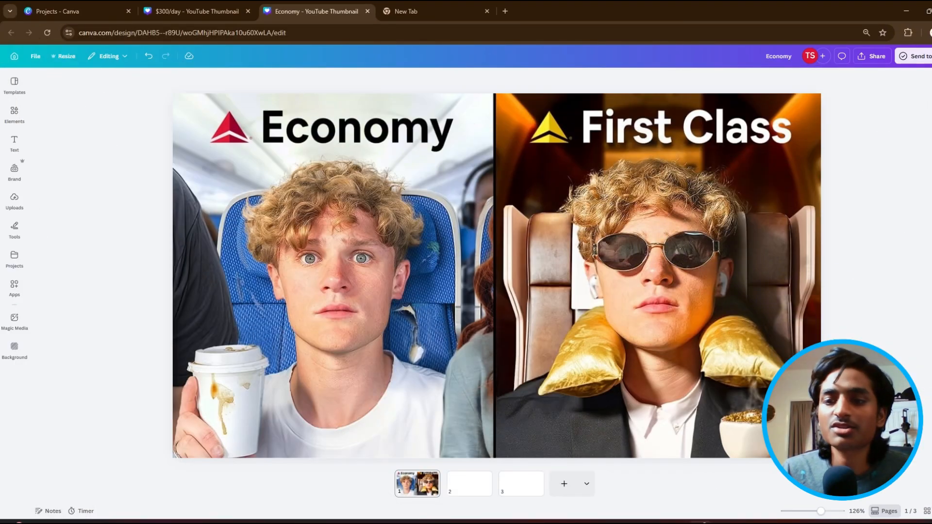
Show rulers and guides in the design and place a vertical guide at the horizontal centre of the page.
{"action": "scroll", "coordinate": [876, 261], "scroll_direction": "down", "scroll_amount": 2}
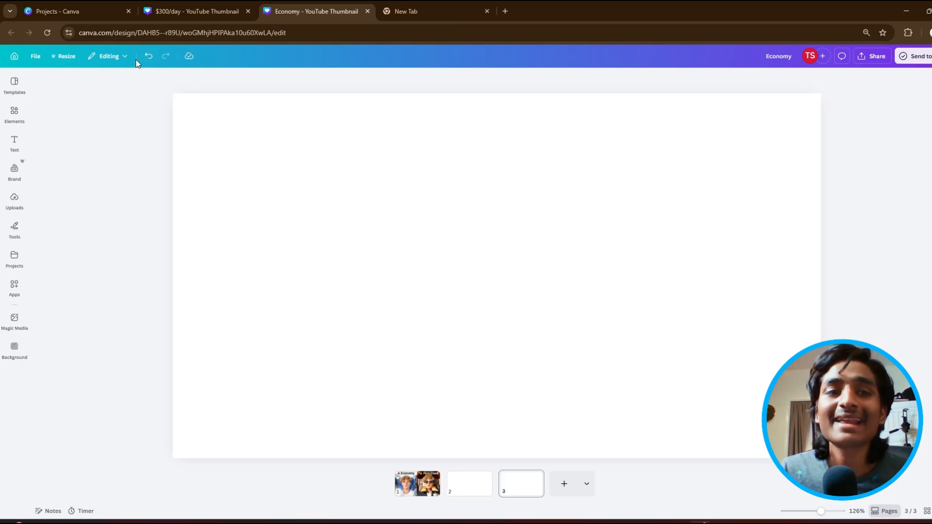
{"action": "left_click", "coordinate": [36, 63]}
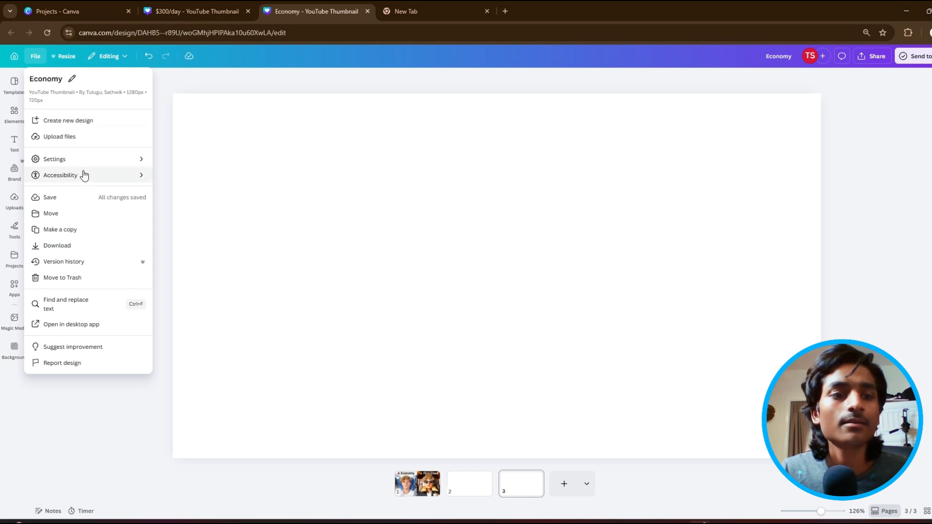
{"action": "mouse_move", "coordinate": [81, 166]}
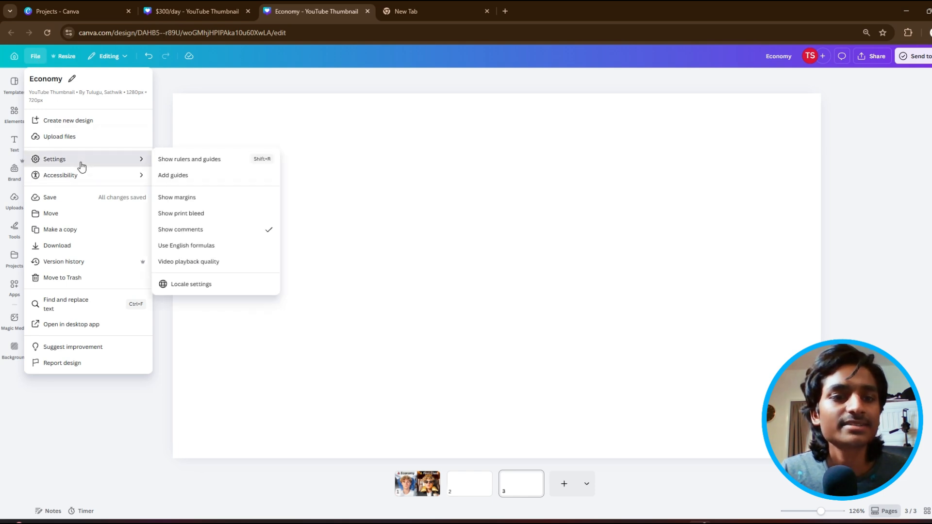
{"action": "left_click", "coordinate": [188, 162]}
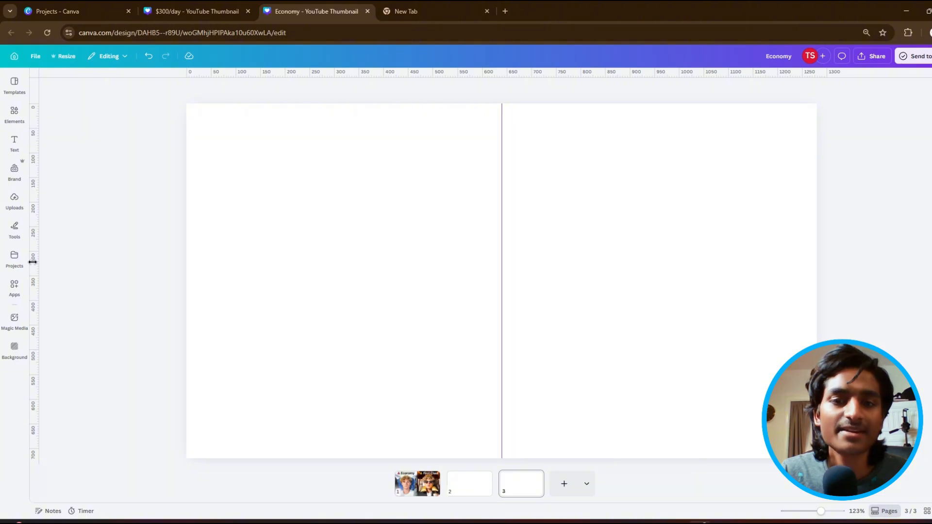
{"action": "left_click_drag", "start_coordinate": [32, 262], "coordinate": [504, 332]}
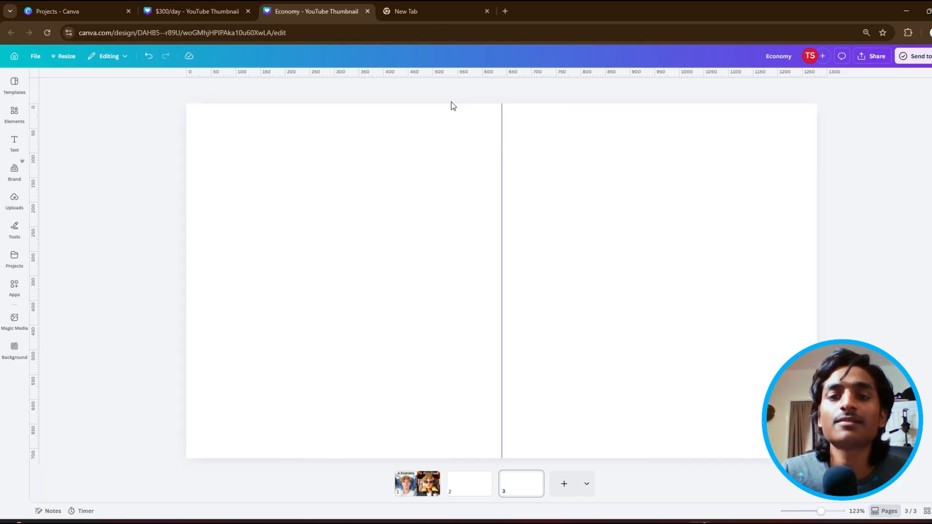
Toggle the Lock guides setting and test whether the centre guide can be moved.
{"action": "left_click", "coordinate": [32, 58]}
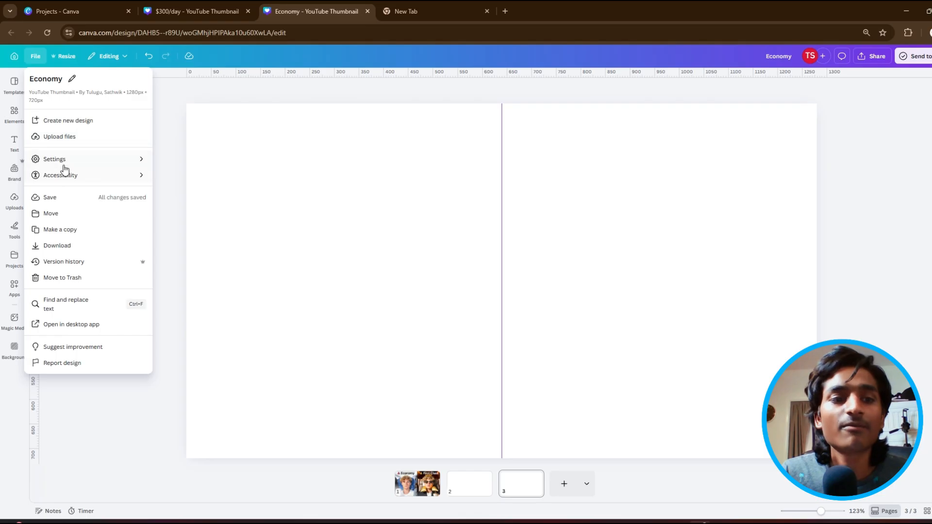
{"action": "mouse_move", "coordinate": [65, 164]}
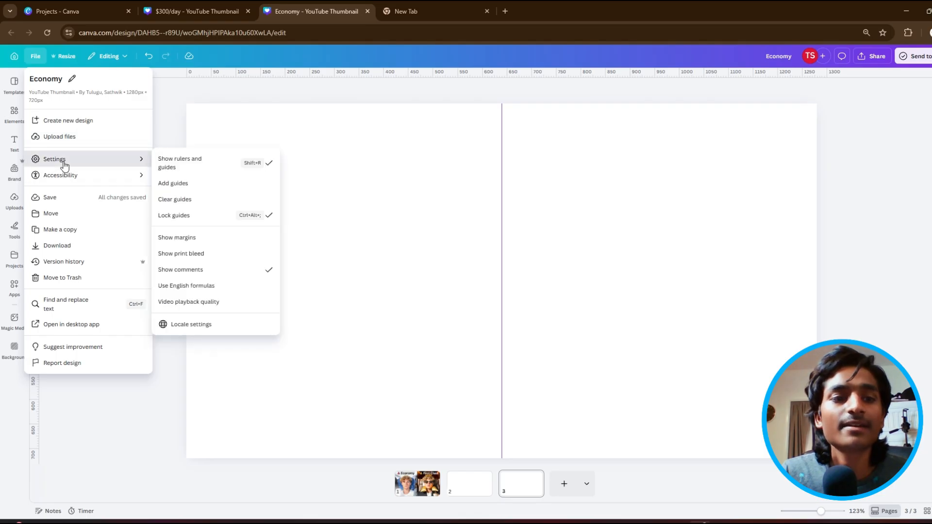
{"action": "left_click", "coordinate": [182, 216]}
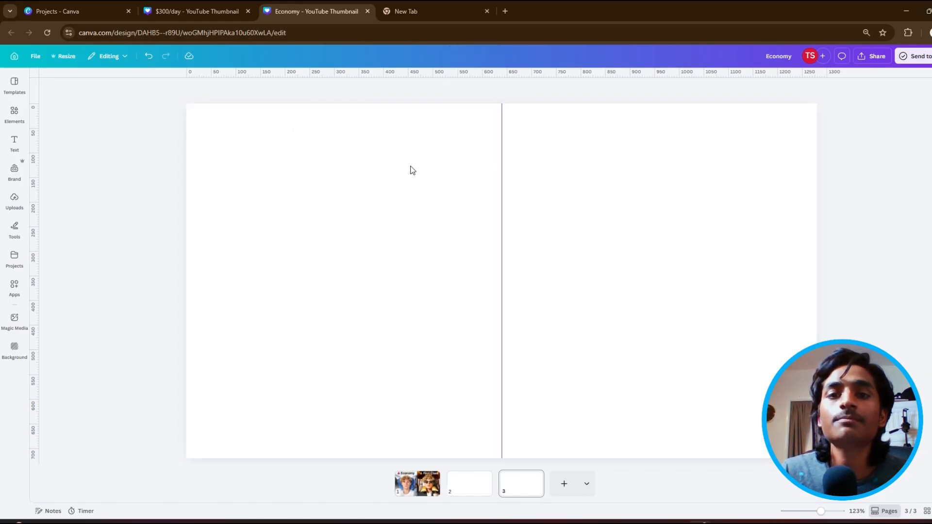
{"action": "mouse_move", "coordinate": [500, 152]}
{"action": "left_mouse_down"}
{"action": "mouse_move", "coordinate": [522, 150]}
{"action": "mouse_move", "coordinate": [502, 152]}
{"action": "left_mouse_up"}
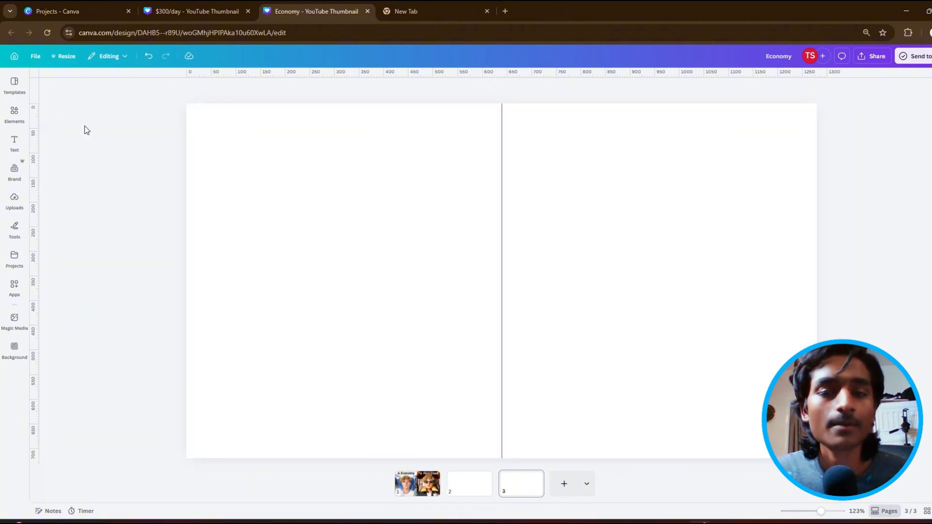
On blank page 2, search the elements library for "airplane interior" and list only the photo results.
{"action": "key", "text": "Page_Up"}
{"action": "key", "text": "Page_Up"}
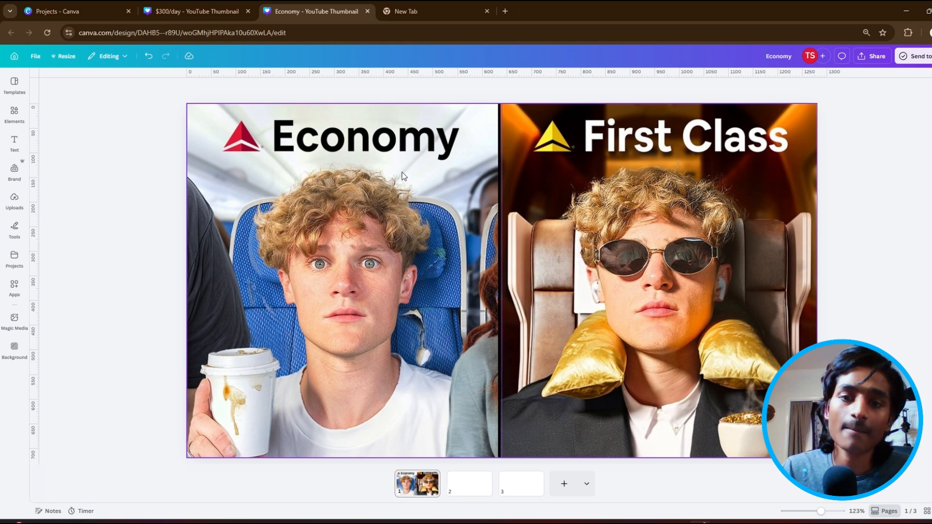
{"action": "scroll", "coordinate": [394, 173], "scroll_direction": "down", "scroll_amount": 1}
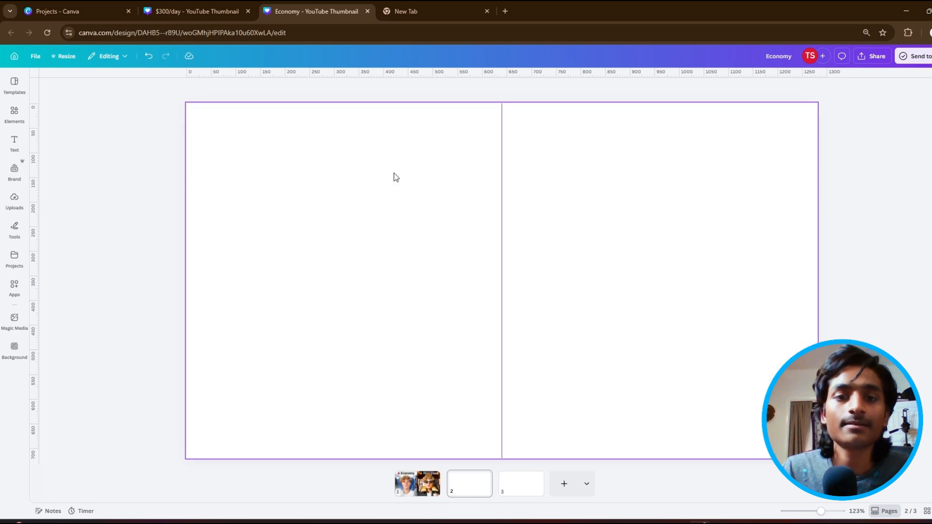
{"action": "left_click", "coordinate": [23, 122]}
{"action": "left_click", "coordinate": [72, 93]}
{"action": "type", "text": "airpl"}
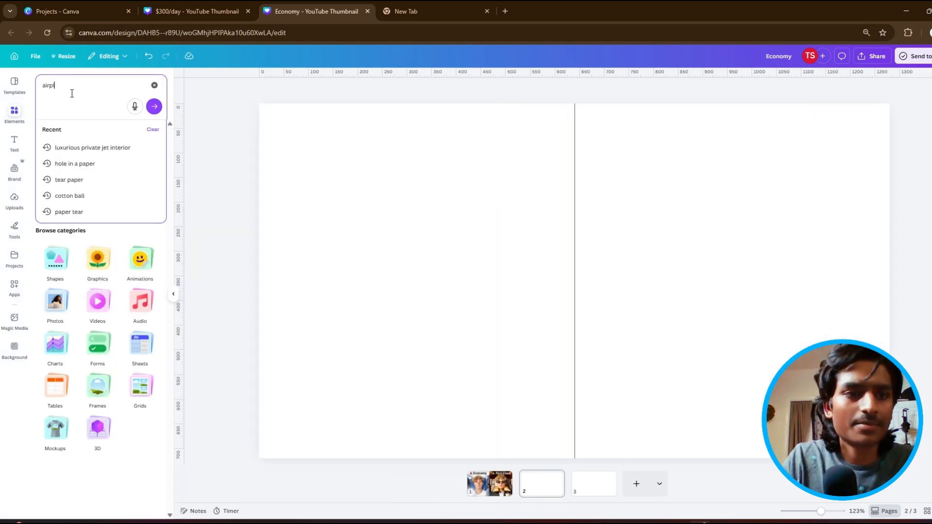
{"action": "type", "text": "ane inter"}
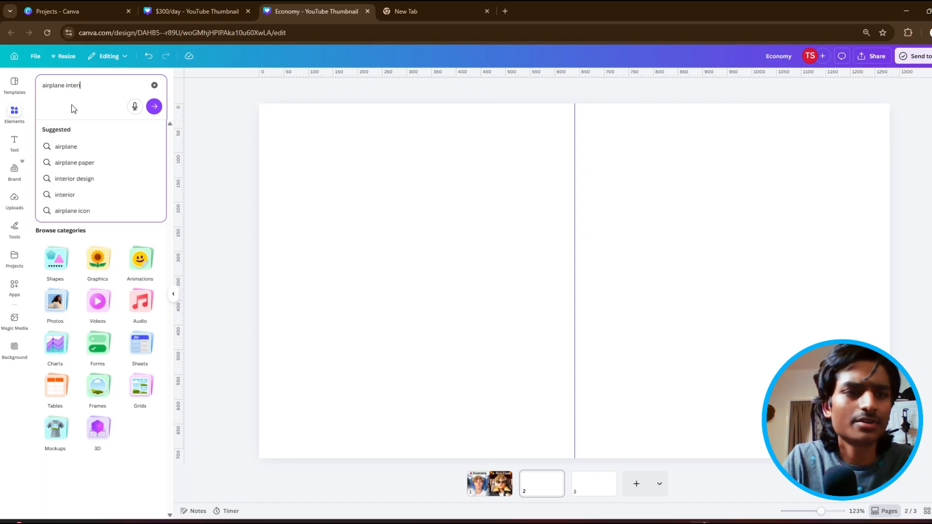
{"action": "type", "text": "ior"}
{"action": "key", "text": "Return"}
{"action": "left_click", "coordinate": [147, 185]}
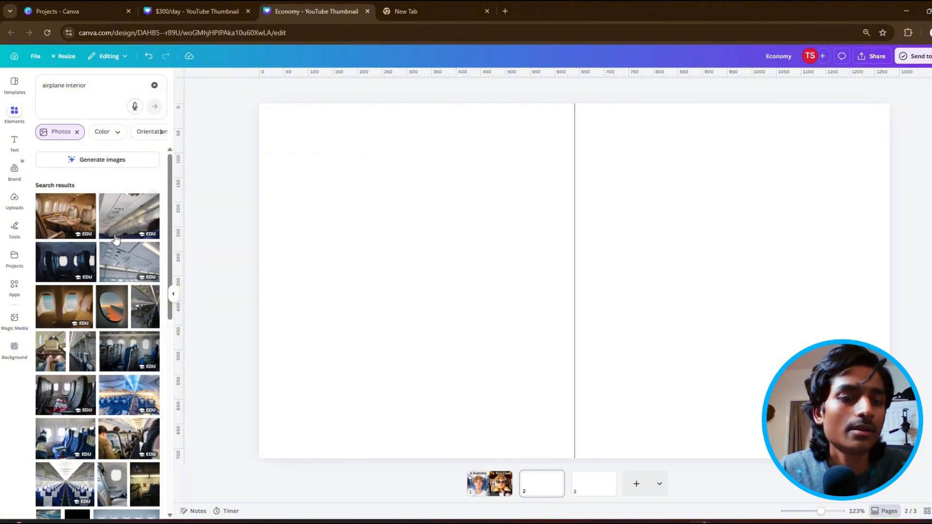
Insert the cabin photo with a central aisle and rows of blue seats with white headrest covers on page 2.
{"action": "scroll", "coordinate": [115, 238], "scroll_direction": "down", "scroll_amount": 4}
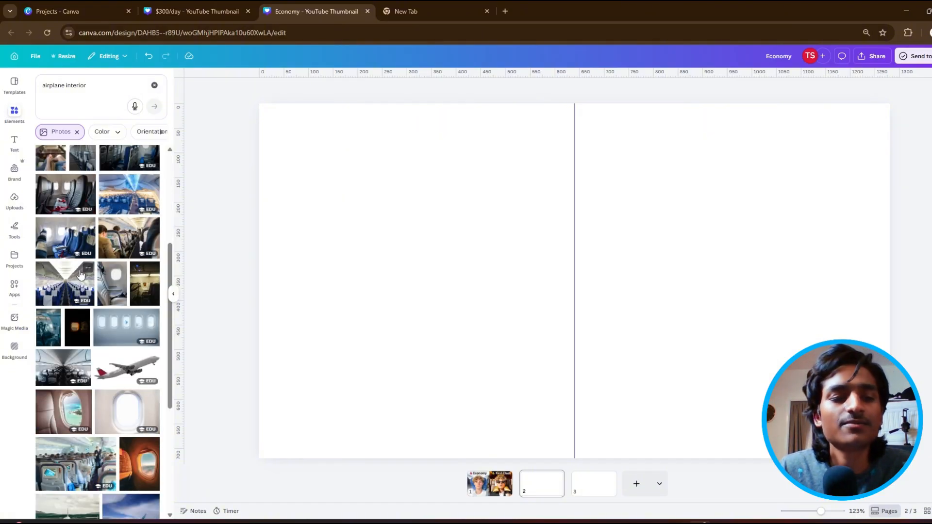
{"action": "left_click", "coordinate": [88, 267]}
{"action": "left_click", "coordinate": [71, 277]}
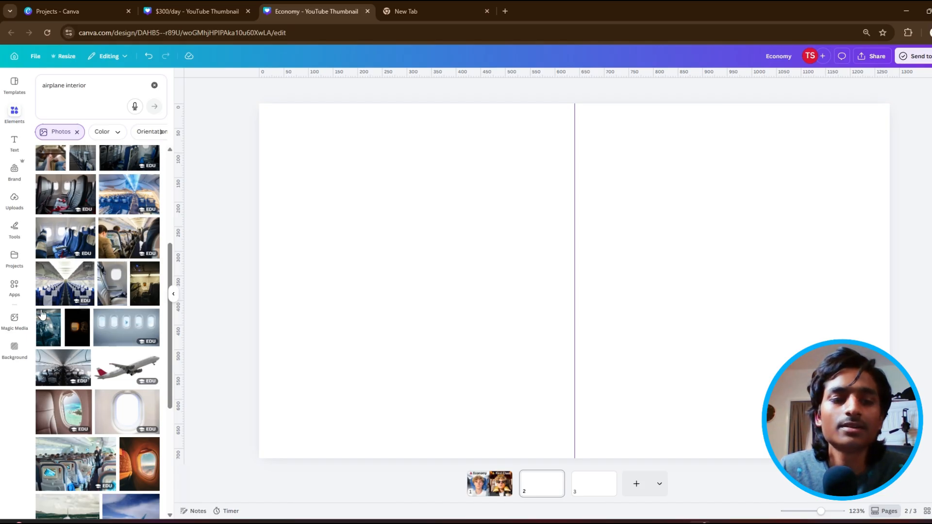
{"action": "left_click", "coordinate": [81, 286]}
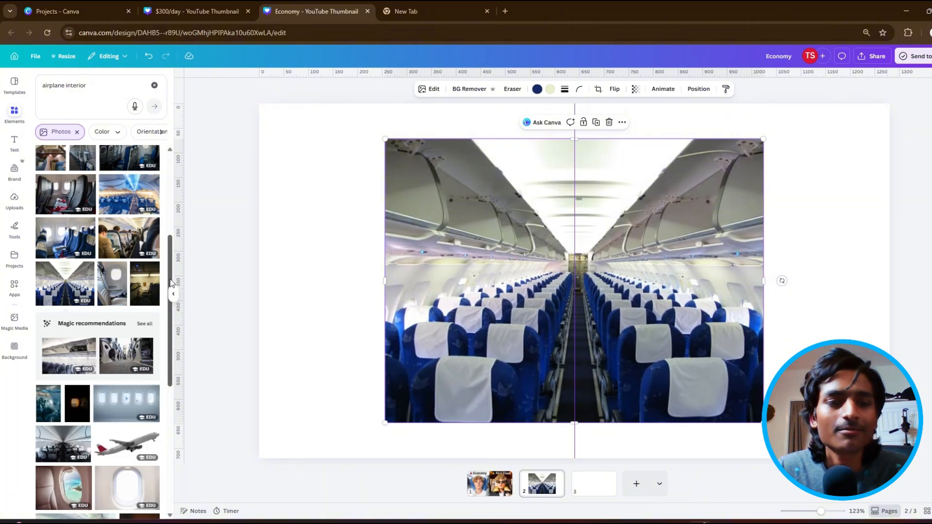
Enlarge the cabin photo to full page height and align its edge with the centre guide, covering the left half.
{"action": "left_click", "coordinate": [173, 293]}
{"action": "left_click_drag", "start_coordinate": [251, 280], "coordinate": [241, 268]}
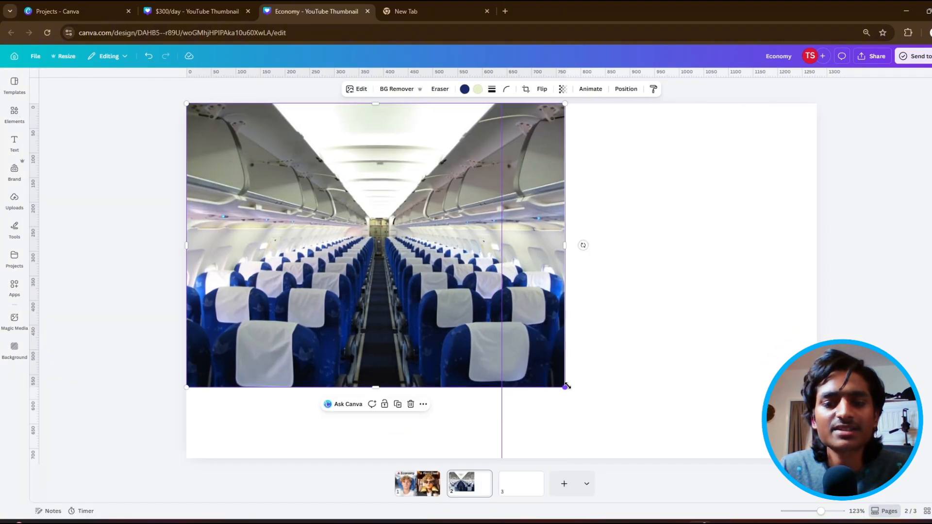
{"action": "left_click_drag", "start_coordinate": [565, 386], "coordinate": [581, 399]}
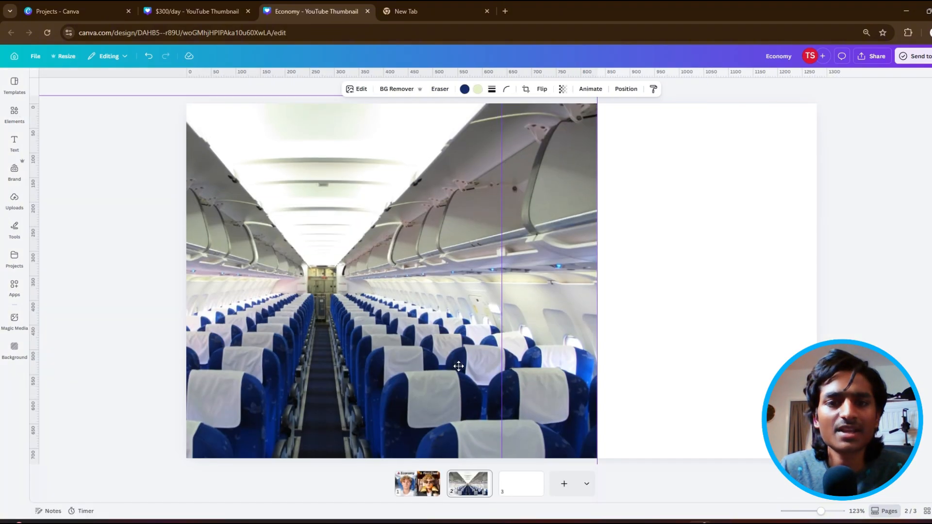
{"action": "mouse_move", "coordinate": [458, 368]}
{"action": "left_mouse_down"}
{"action": "mouse_move", "coordinate": [481, 371]}
{"action": "mouse_move", "coordinate": [471, 370]}
{"action": "left_mouse_up"}
{"action": "left_click_drag", "start_coordinate": [610, 320], "coordinate": [502, 337]}
Adjust the cabin photo by setting its brightness to 23 and increasing its sharpness.
{"action": "left_click", "coordinate": [357, 89]}
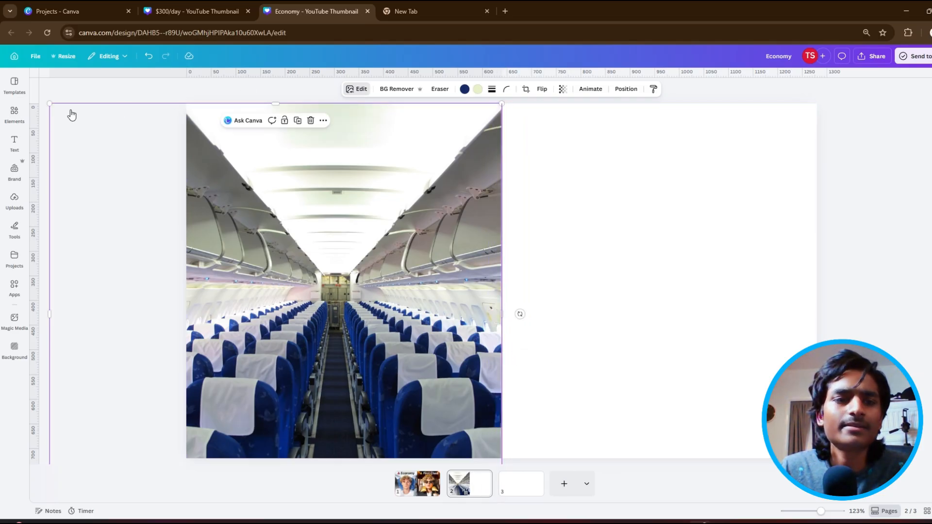
{"action": "left_click_drag", "start_coordinate": [87, 265], "coordinate": [97, 277]}
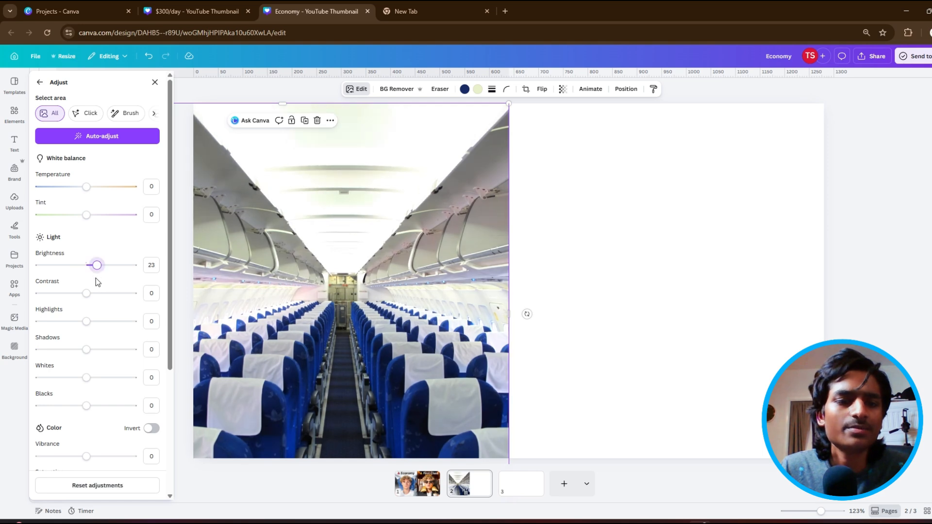
{"action": "scroll", "coordinate": [95, 286], "scroll_direction": "down", "scroll_amount": 4}
{"action": "left_click_drag", "start_coordinate": [86, 400], "coordinate": [99, 443]}
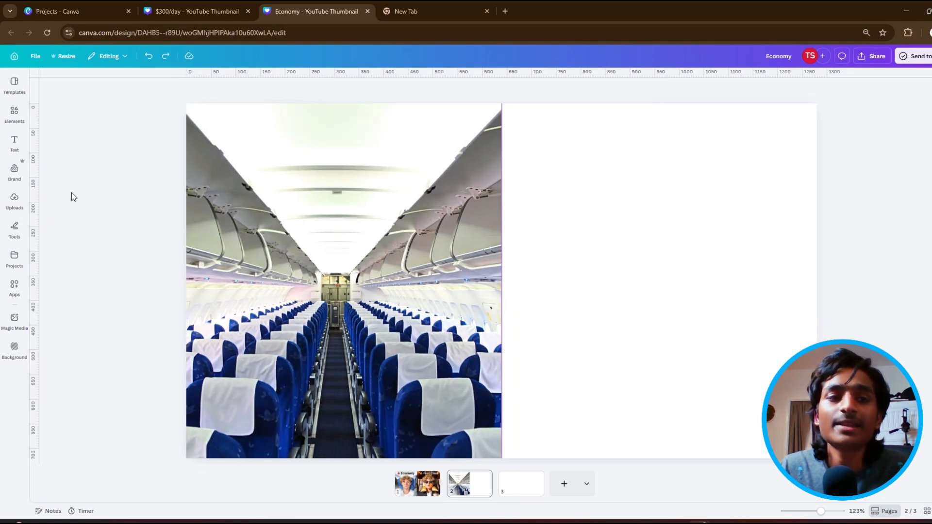
Add the uploaded worn blue airplane seat image to page 2 and remove its background.
{"action": "left_click", "coordinate": [15, 199]}
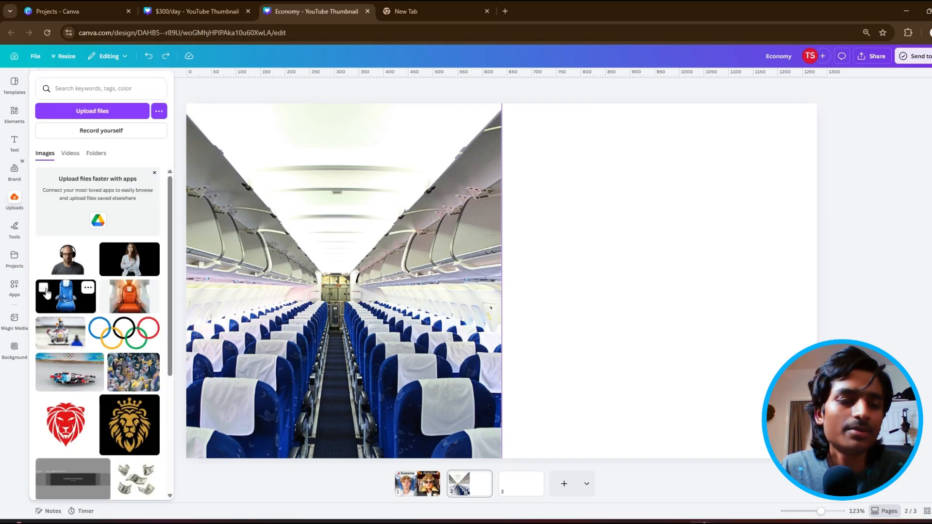
{"action": "left_click", "coordinate": [69, 296]}
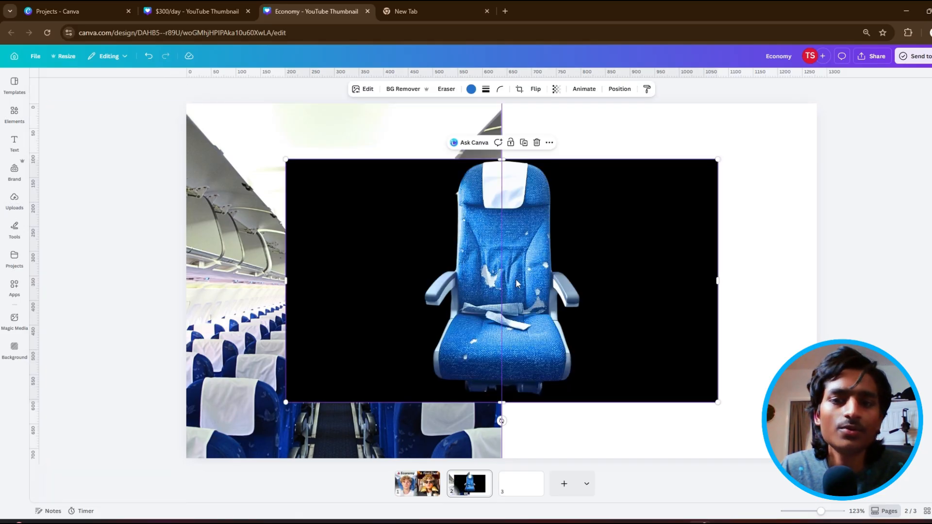
{"action": "left_click_drag", "start_coordinate": [515, 281], "coordinate": [328, 361]}
{"action": "left_click", "coordinate": [402, 89]}
Enlarge the blue seat and centre it in the left half, with its backrest running off the page bottom.
{"action": "left_click_drag", "start_coordinate": [537, 271], "coordinate": [769, 191]}
{"action": "left_click_drag", "start_coordinate": [432, 252], "coordinate": [338, 267]}
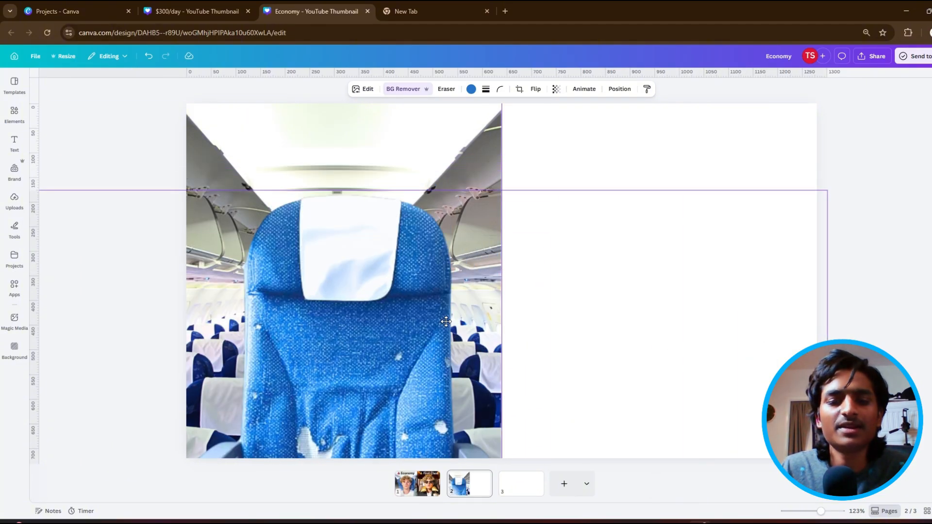
{"action": "left_click_drag", "start_coordinate": [445, 320], "coordinate": [445, 315]}
{"action": "left_click", "coordinate": [340, 91]}
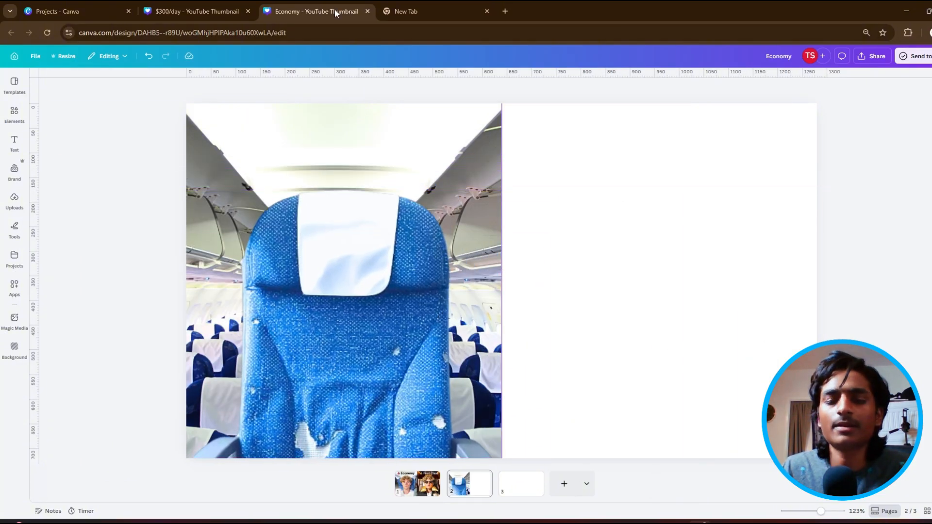
Place the uploaded portrait of the man in a white T-shirt, enlarged, over the blue seat and remove its background.
{"action": "left_click", "coordinate": [14, 199]}
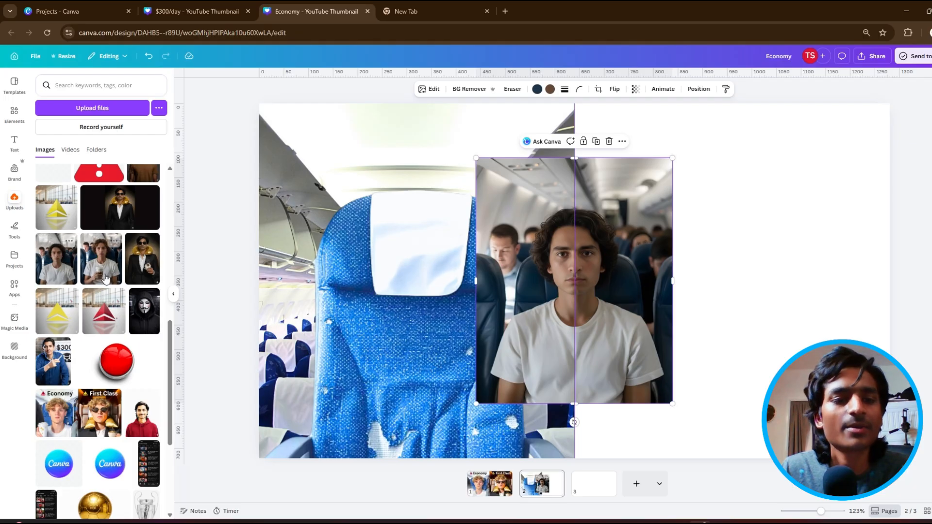
{"action": "left_click", "coordinate": [173, 295]}
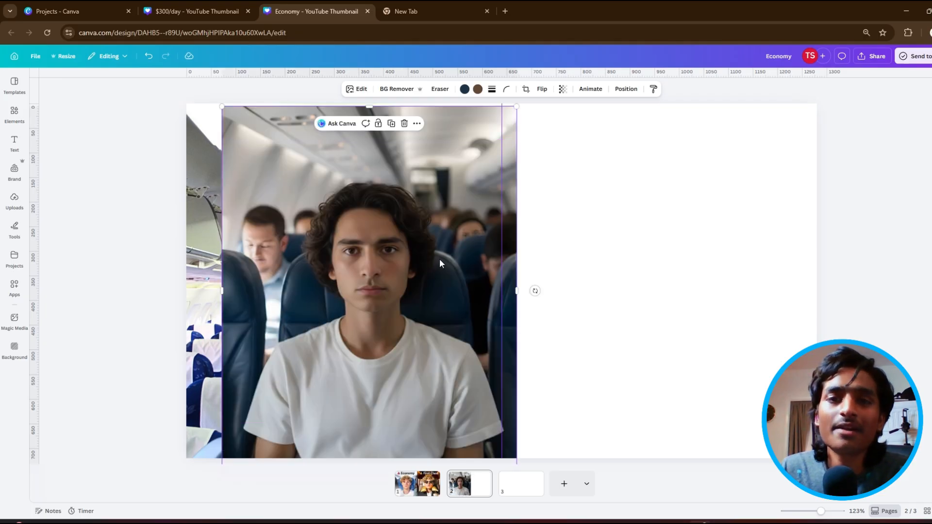
{"action": "left_click_drag", "start_coordinate": [438, 264], "coordinate": [438, 272]}
{"action": "mouse_move", "coordinate": [437, 270]}
{"action": "left_mouse_down"}
{"action": "mouse_move", "coordinate": [439, 262]}
{"action": "mouse_move", "coordinate": [423, 264]}
{"action": "left_mouse_up"}
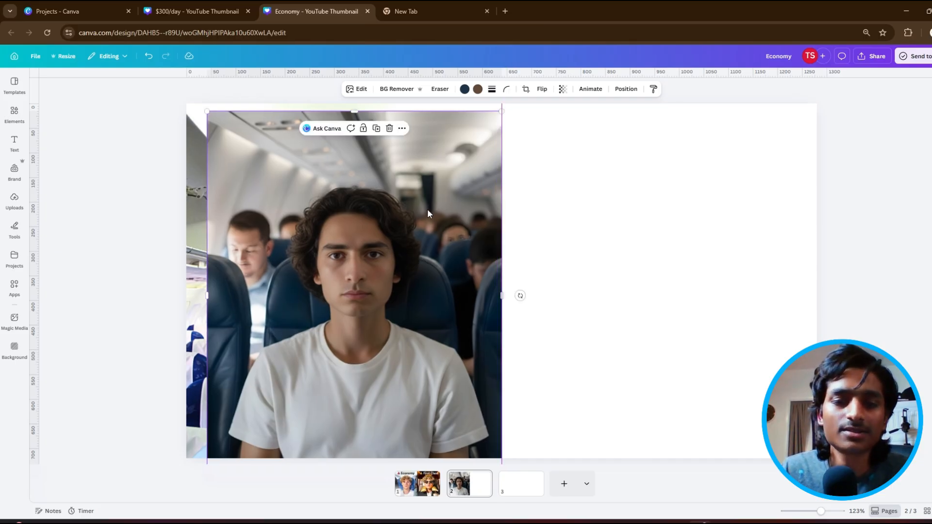
{"action": "left_click", "coordinate": [382, 92]}
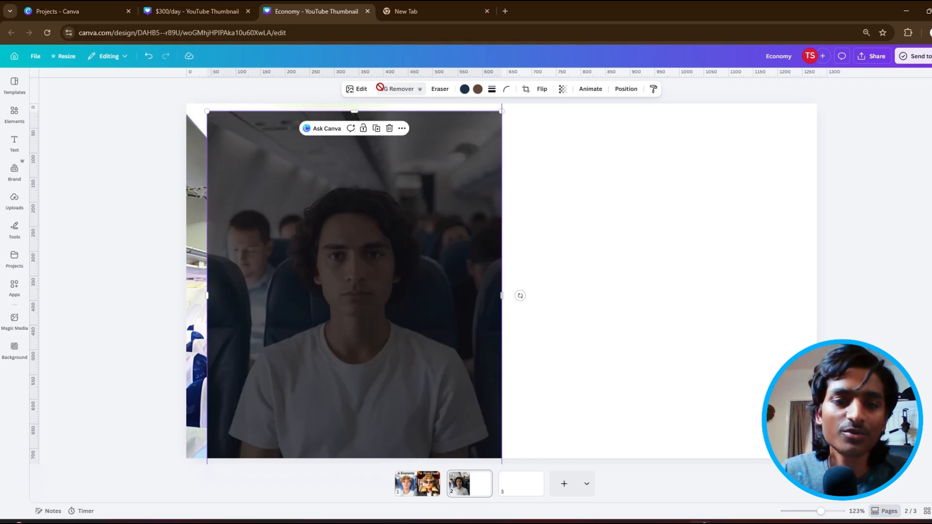
{"action": "left_click_drag", "start_coordinate": [370, 255], "coordinate": [397, 252]}
Apply Auto-adjust to the man's portrait and raise its intensity to the maximum.
{"action": "left_click", "coordinate": [353, 91]}
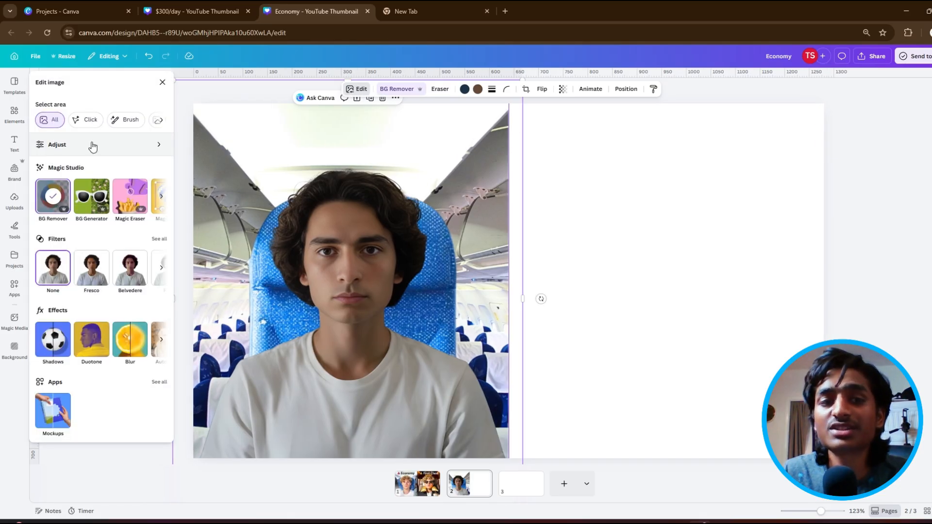
{"action": "left_click", "coordinate": [92, 146]}
{"action": "left_click", "coordinate": [92, 140]}
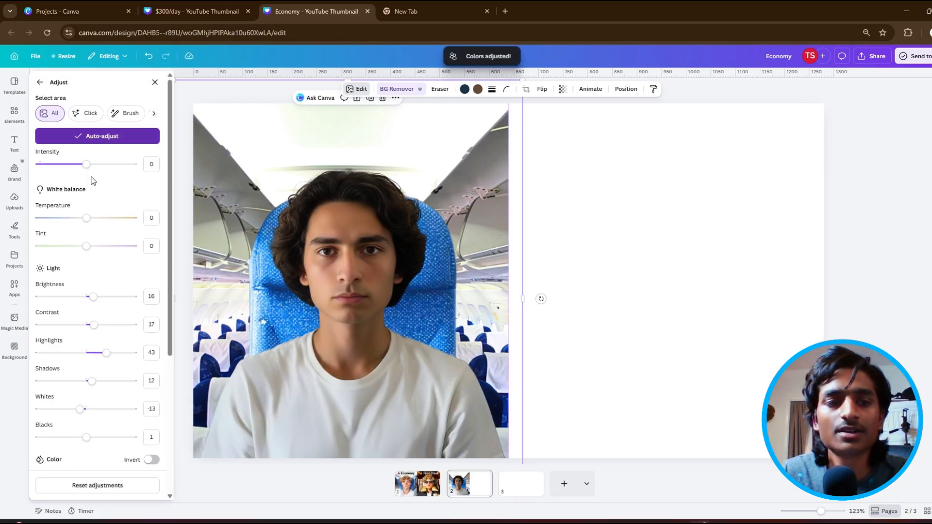
{"action": "left_click_drag", "start_coordinate": [88, 164], "coordinate": [146, 167]}
Set the portrait's sharpness to 20 and clarity to 16.
{"action": "scroll", "coordinate": [104, 214], "scroll_direction": "down", "scroll_amount": 5}
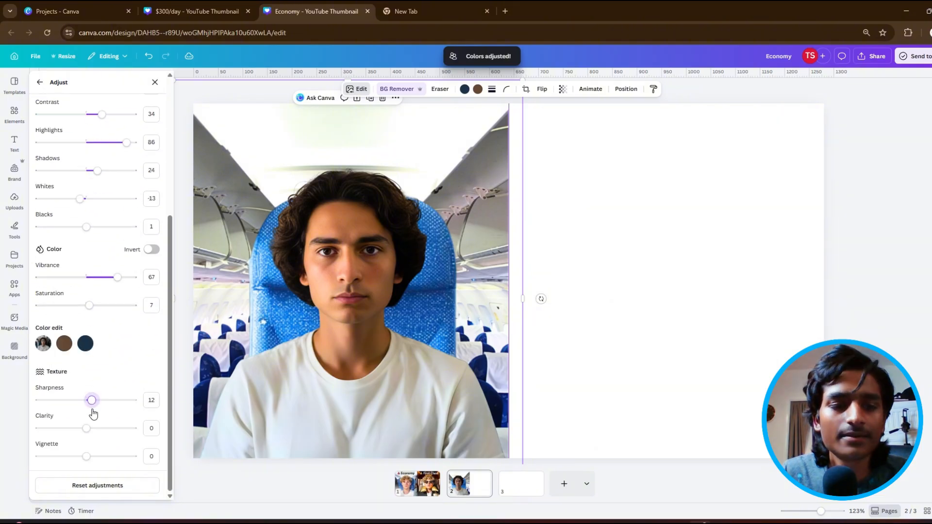
{"action": "left_click", "coordinate": [95, 400]}
{"action": "left_click", "coordinate": [93, 428]}
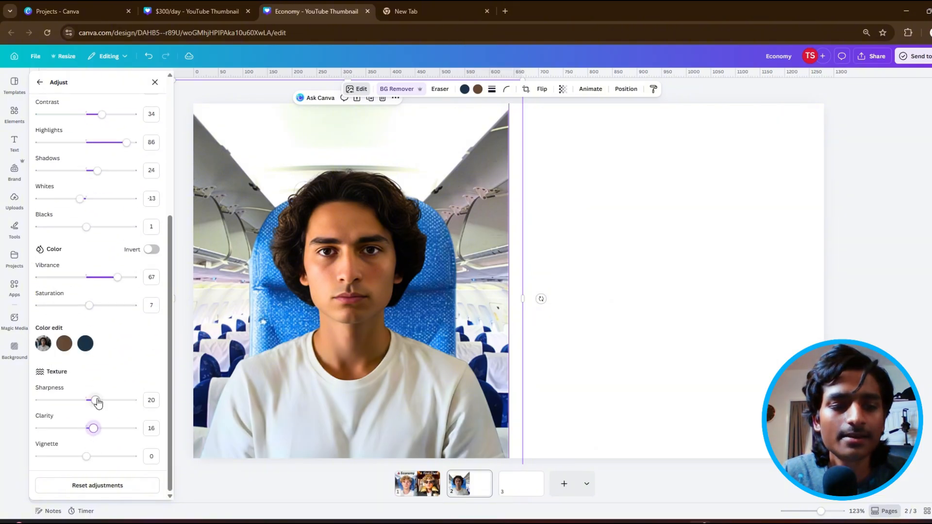
Fine-tune the portrait's brightness, contrast and whites to give the man a brighter look.
{"action": "scroll", "coordinate": [97, 402], "scroll_direction": "up", "scroll_amount": 5}
{"action": "mouse_move", "coordinate": [95, 290]}
{"action": "left_mouse_down"}
{"action": "mouse_move", "coordinate": [105, 293]}
{"action": "mouse_move", "coordinate": [105, 306]}
{"action": "left_mouse_up"}
{"action": "mouse_move", "coordinate": [102, 315]}
{"action": "left_mouse_down"}
{"action": "mouse_move", "coordinate": [111, 318]}
{"action": "mouse_move", "coordinate": [103, 318]}
{"action": "left_mouse_up"}
{"action": "scroll", "coordinate": [95, 282], "scroll_direction": "down", "scroll_amount": 3}
{"action": "left_click_drag", "start_coordinate": [80, 249], "coordinate": [85, 277]}
{"action": "left_click", "coordinate": [879, 189]}
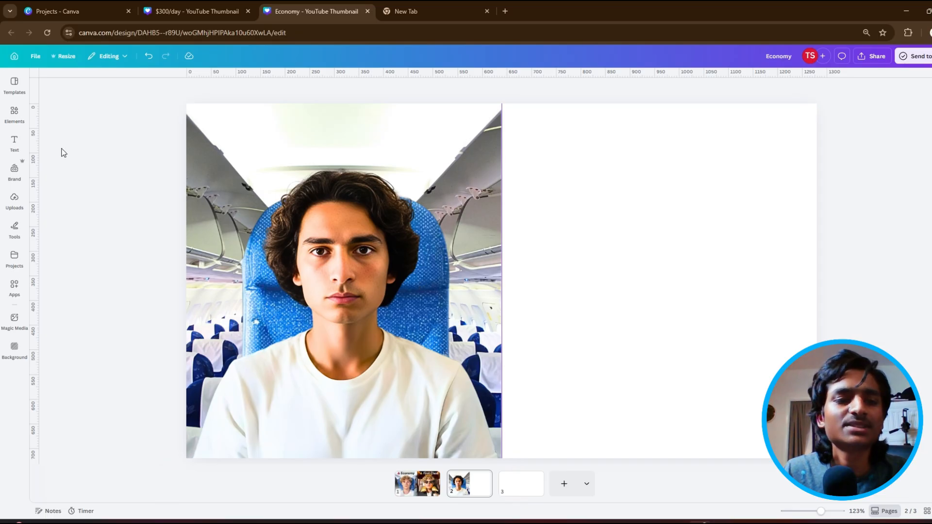
Place the uploaded photo of the man holding a coffee cup, enlarged, over the empty half of the canvas.
{"action": "left_click", "coordinate": [15, 198]}
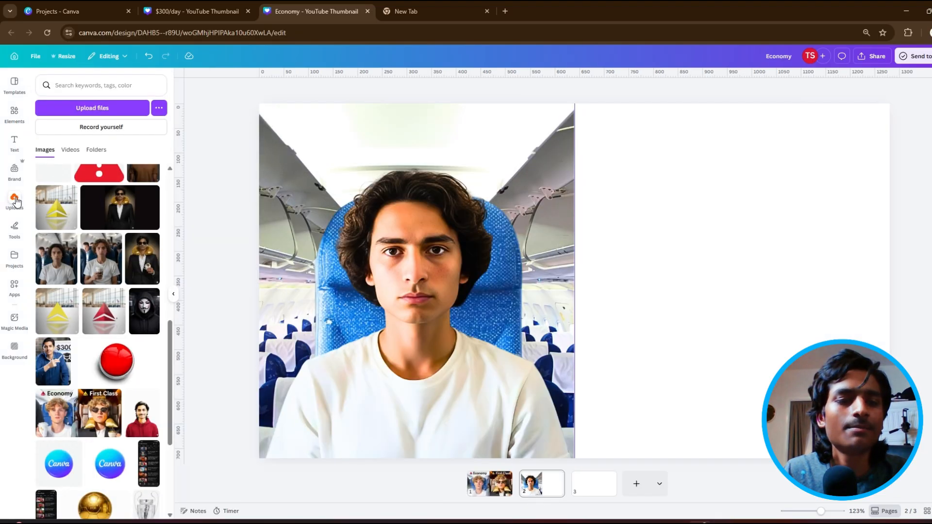
{"action": "left_click", "coordinate": [110, 272]}
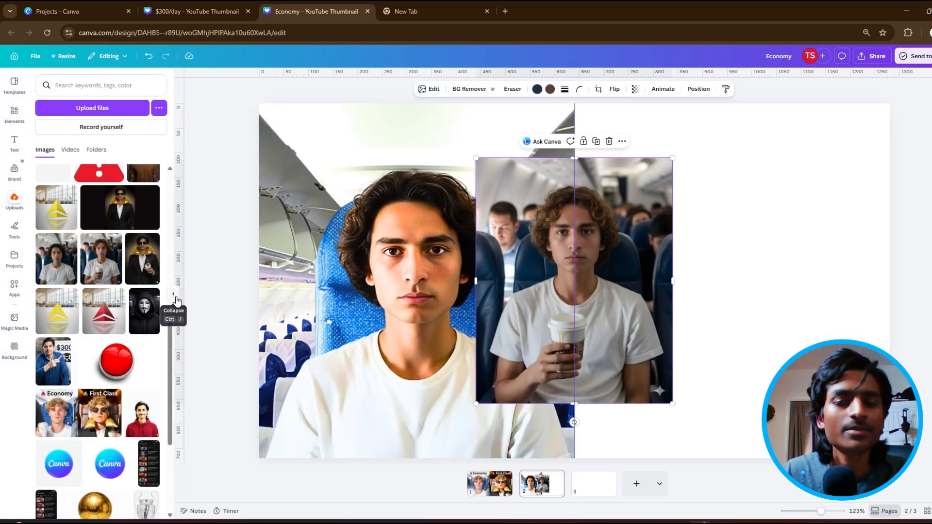
{"action": "left_click", "coordinate": [175, 296]}
{"action": "left_click_drag", "start_coordinate": [544, 284], "coordinate": [702, 350]}
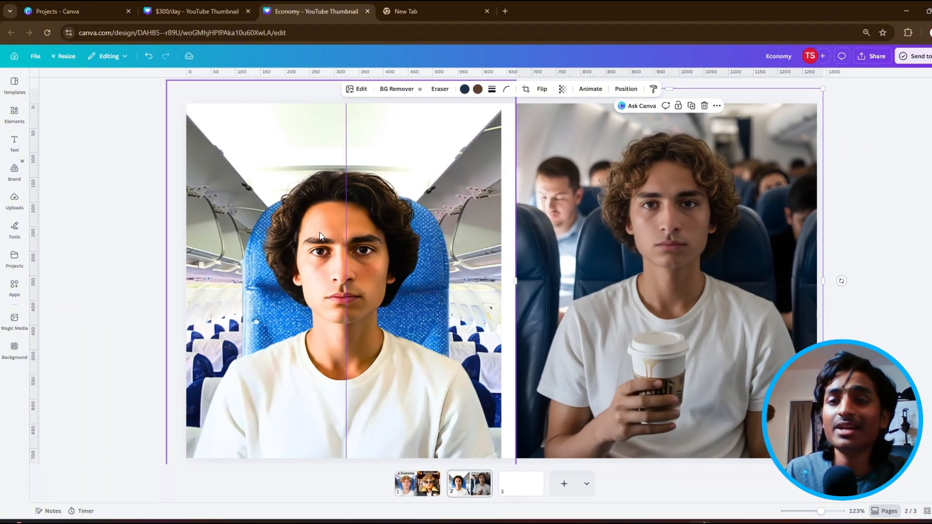
{"action": "key", "text": "ctrl+z"}
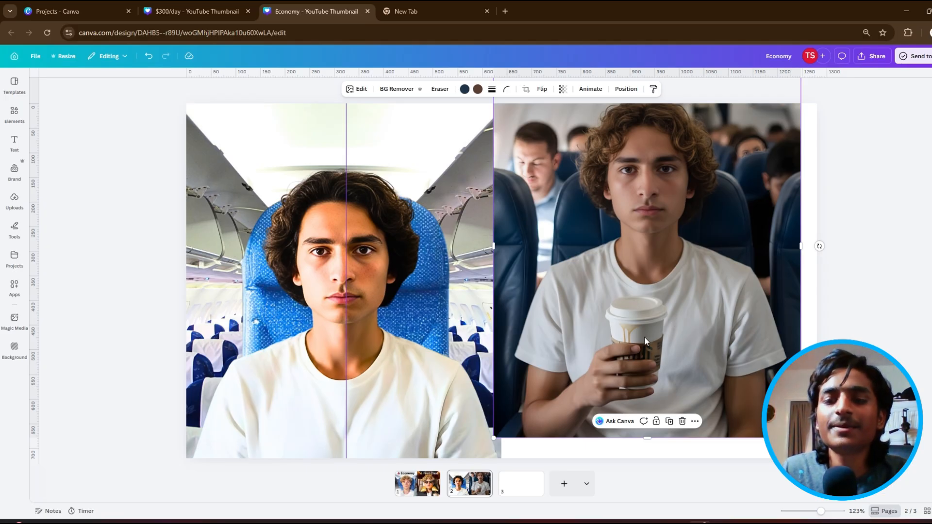
{"action": "left_click_drag", "start_coordinate": [666, 340], "coordinate": [646, 338]}
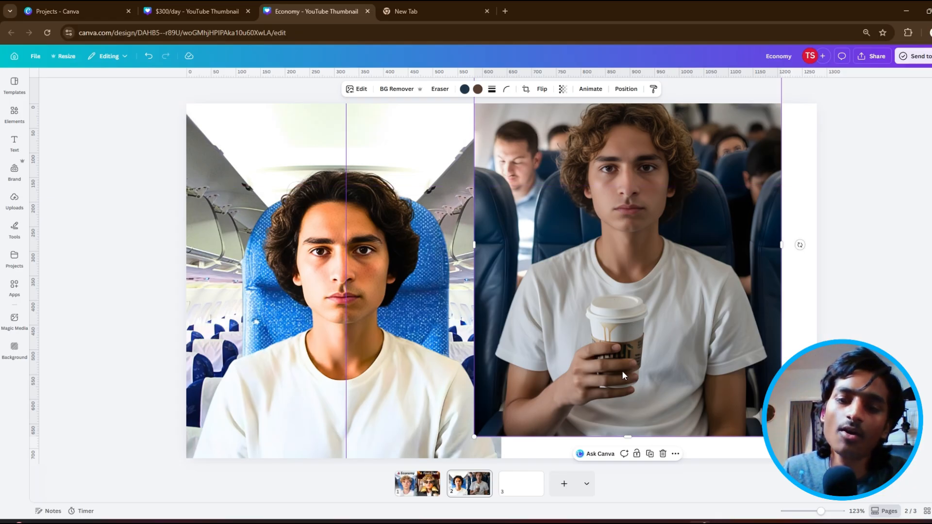
{"action": "left_click_drag", "start_coordinate": [650, 313], "coordinate": [652, 344]}
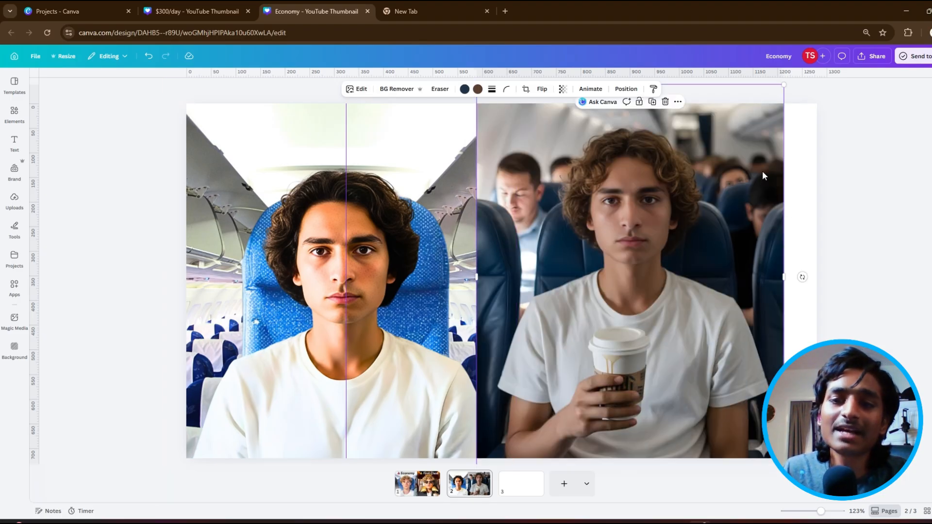
Use Magic Grab with a size 40 brush to extract the coffee cup, hand and forearm from the photo.
{"action": "left_click", "coordinate": [357, 89]}
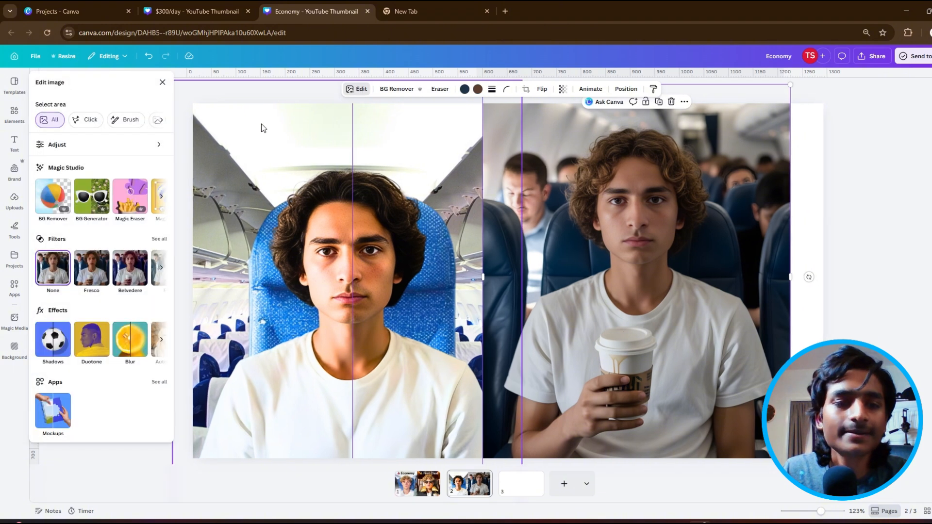
{"action": "left_click", "coordinate": [161, 196]}
{"action": "left_click", "coordinate": [143, 197]}
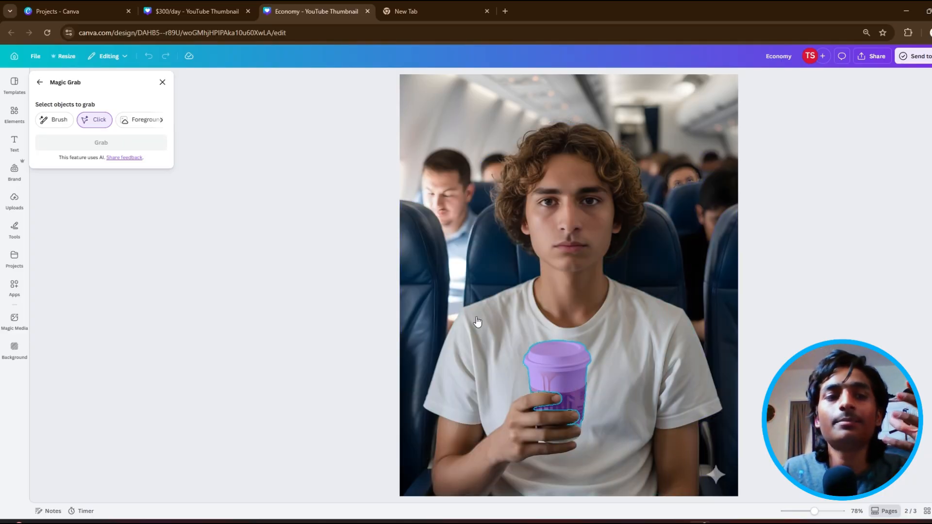
{"action": "left_click", "coordinate": [54, 119]}
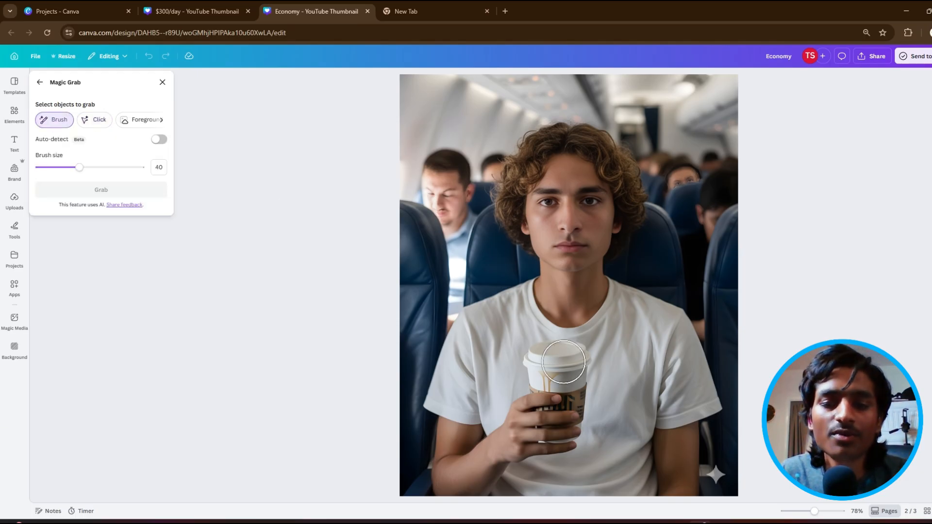
{"action": "mouse_move", "coordinate": [542, 361]}
{"action": "left_mouse_down"}
{"action": "mouse_move", "coordinate": [563, 358]}
{"action": "mouse_move", "coordinate": [564, 419]}
{"action": "mouse_move", "coordinate": [449, 473]}
{"action": "left_mouse_up"}
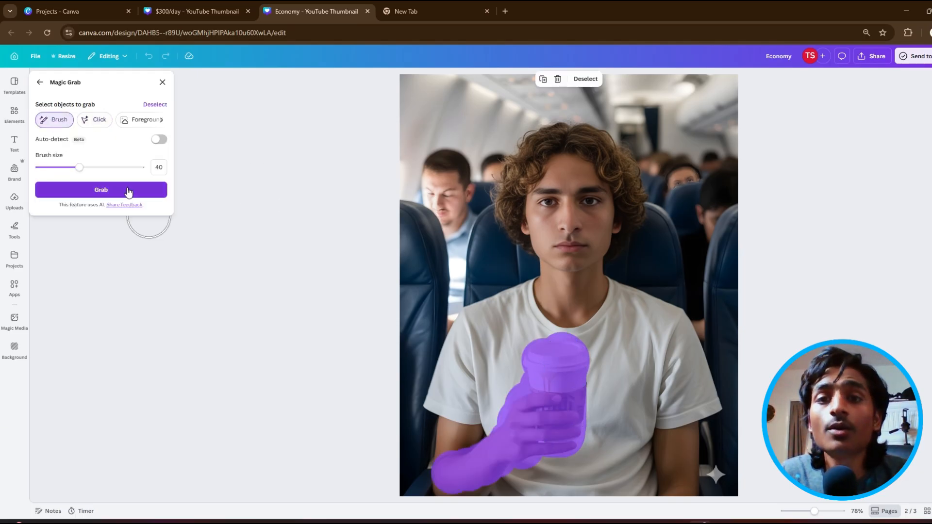
{"action": "left_click", "coordinate": [128, 191]}
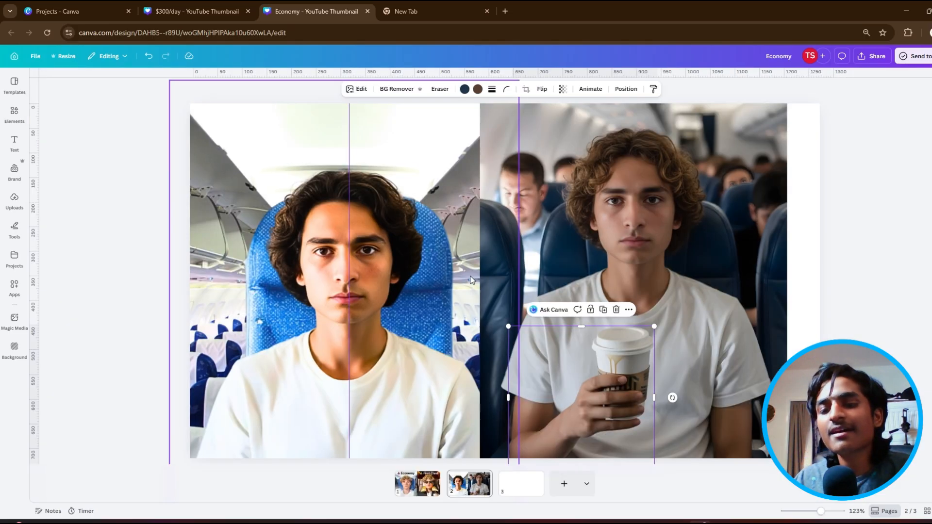
Move the grabbed cup and hand onto the economy scene and delete the leftover photo of the man.
{"action": "left_click_drag", "start_coordinate": [549, 316], "coordinate": [277, 238]}
{"action": "left_click_drag", "start_coordinate": [597, 321], "coordinate": [443, 332]}
{"action": "left_click_drag", "start_coordinate": [509, 141], "coordinate": [524, 223]}
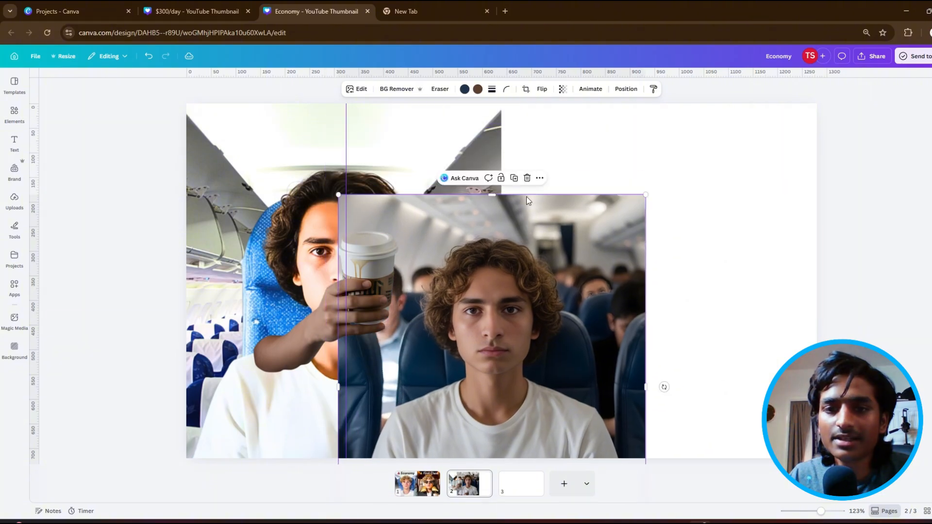
{"action": "left_click", "coordinate": [530, 181]}
Apply Auto-adjust to the cup-and-hand cutout and place it, enlarged, at the lower-left corner of the economy scene.
{"action": "left_click", "coordinate": [357, 90]}
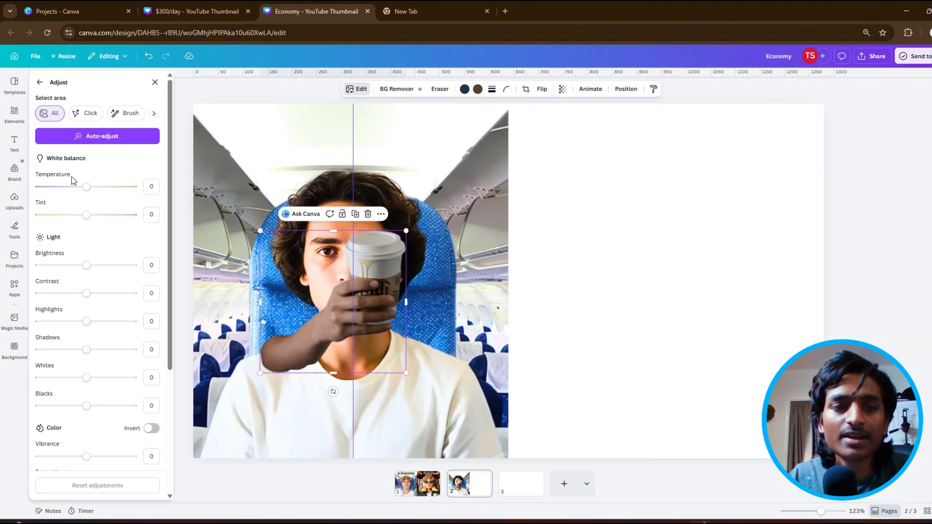
{"action": "left_click", "coordinate": [100, 137]}
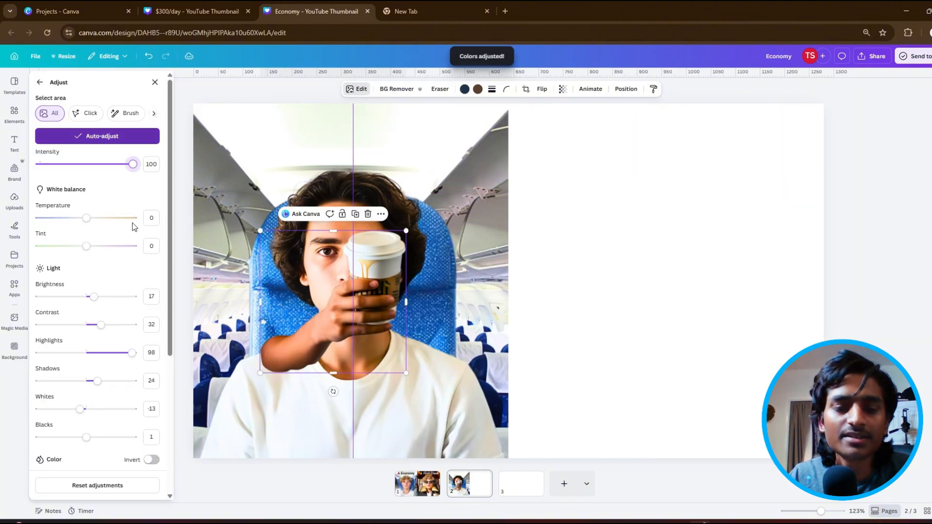
{"action": "left_click", "coordinate": [155, 82]}
{"action": "left_click_drag", "start_coordinate": [384, 309], "coordinate": [260, 430]}
{"action": "left_click_drag", "start_coordinate": [276, 350], "coordinate": [334, 336]}
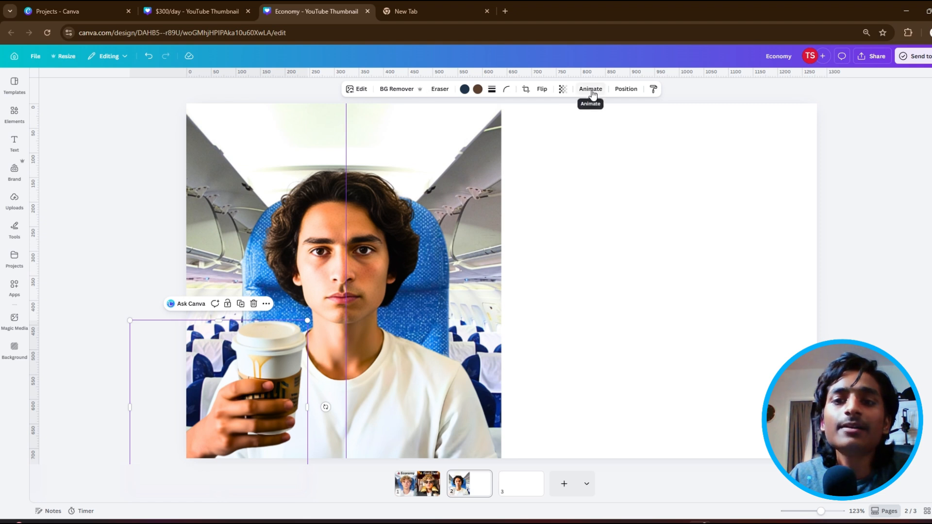
Add a drop shadow to the cup-and-hand cutout with a blur amount of 25 and an angle of 57.
{"action": "left_click", "coordinate": [354, 91]}
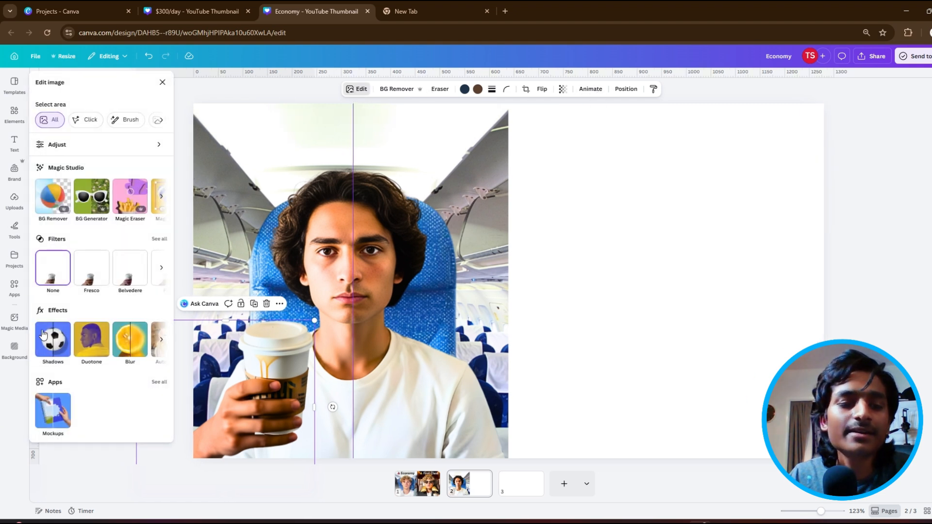
{"action": "left_click", "coordinate": [56, 352]}
{"action": "left_click", "coordinate": [100, 175]}
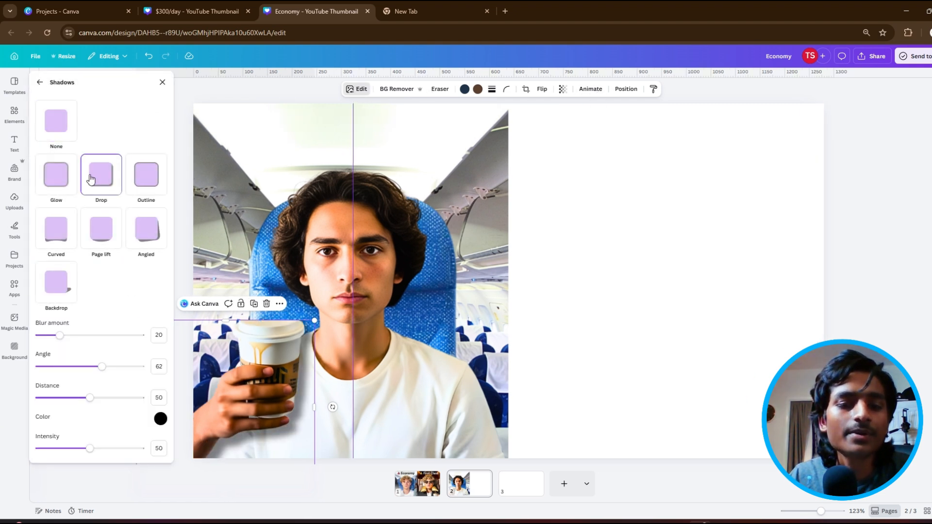
{"action": "left_click_drag", "start_coordinate": [94, 368], "coordinate": [98, 372]}
{"action": "left_click", "coordinate": [67, 340]}
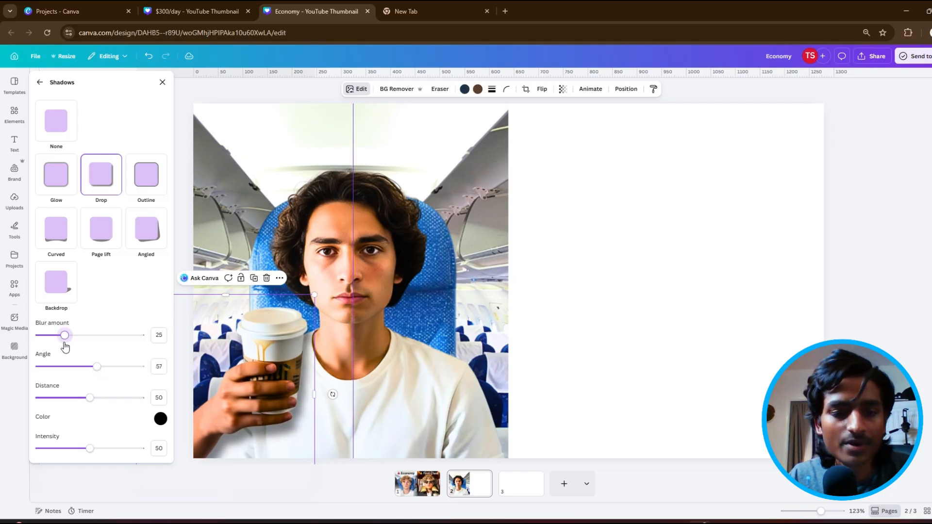
Resize and reposition the cup-and-hand cutout so it sits in the lower-left corner, just beside the man's chest.
{"action": "left_click", "coordinate": [260, 349]}
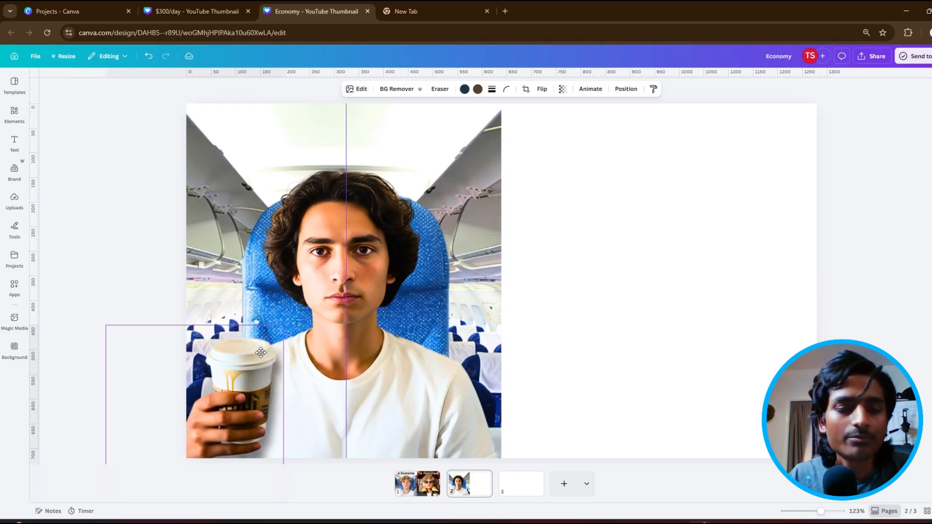
{"action": "left_click_drag", "start_coordinate": [285, 322], "coordinate": [303, 312]}
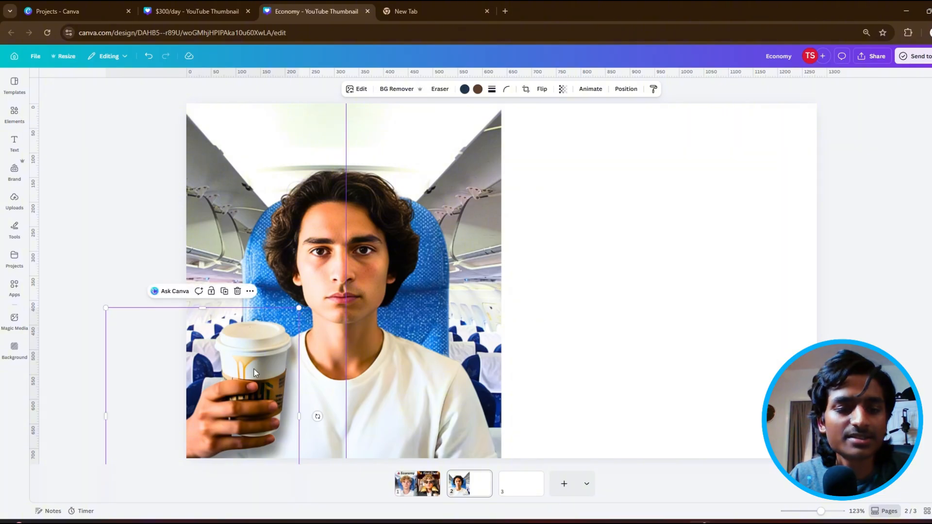
{"action": "left_click_drag", "start_coordinate": [255, 368], "coordinate": [242, 376]}
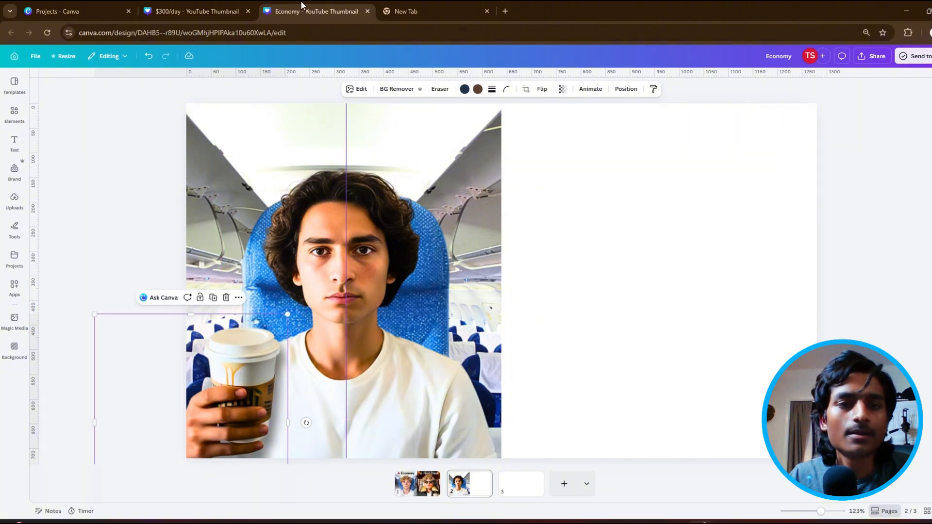
{"action": "left_click_drag", "start_coordinate": [221, 412], "coordinate": [225, 411]}
{"action": "left_click", "coordinate": [858, 231]}
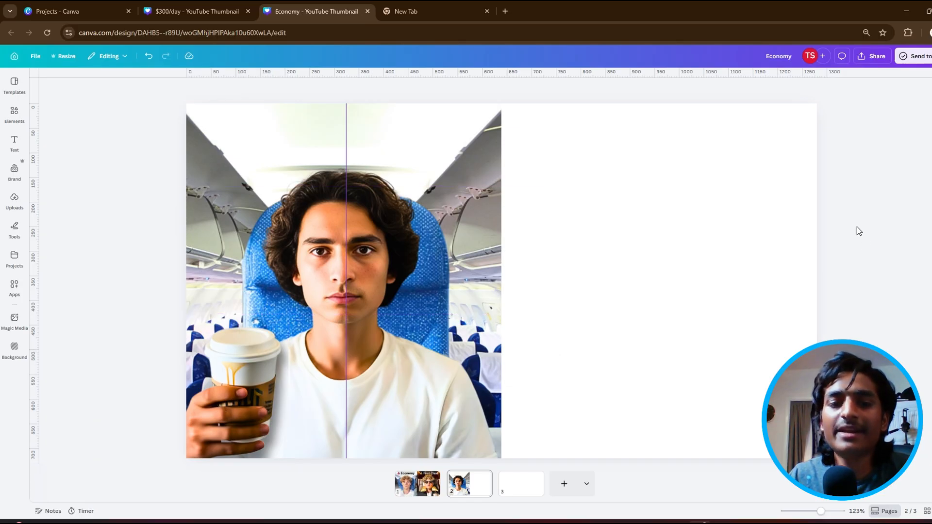
Search the photo elements for "black tshirt" and add the picture of the headless man with his hands in his pockets.
{"action": "left_click", "coordinate": [15, 198]}
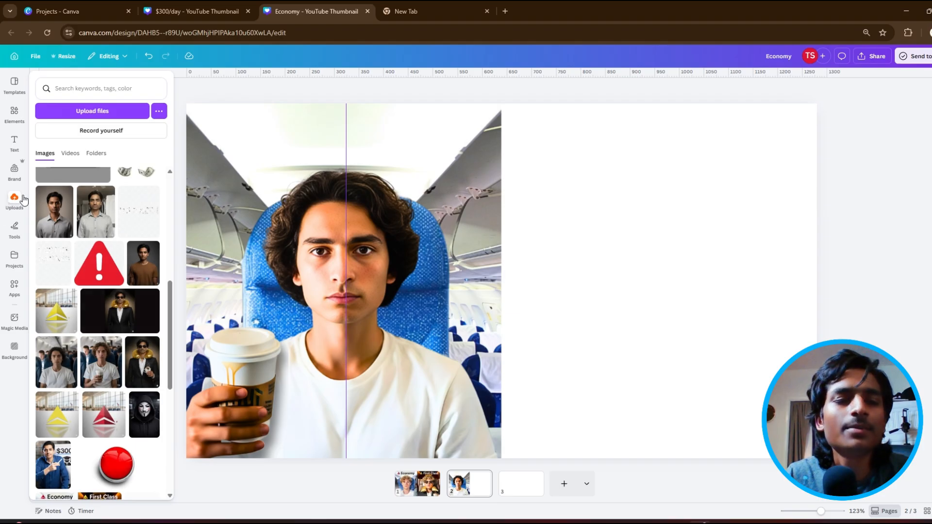
{"action": "left_click", "coordinate": [21, 113]}
{"action": "left_click", "coordinate": [154, 85]}
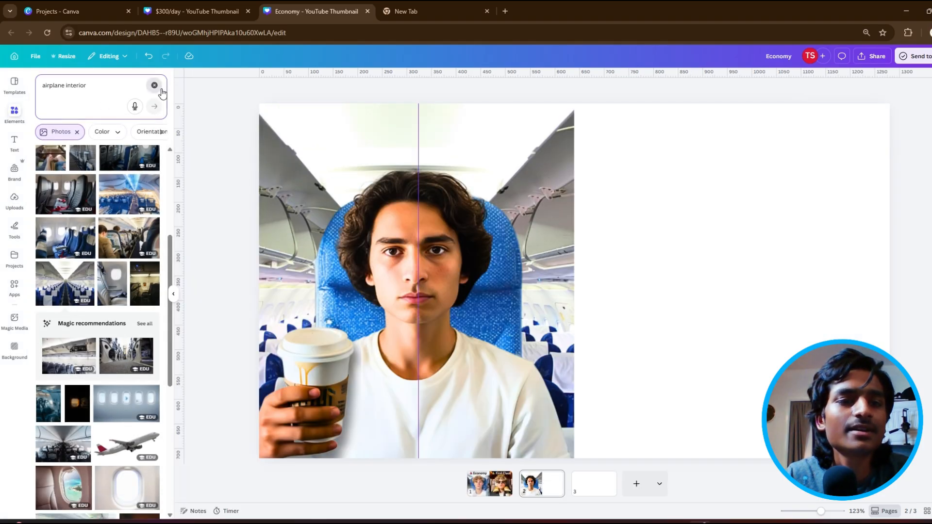
{"action": "type", "text": "black"}
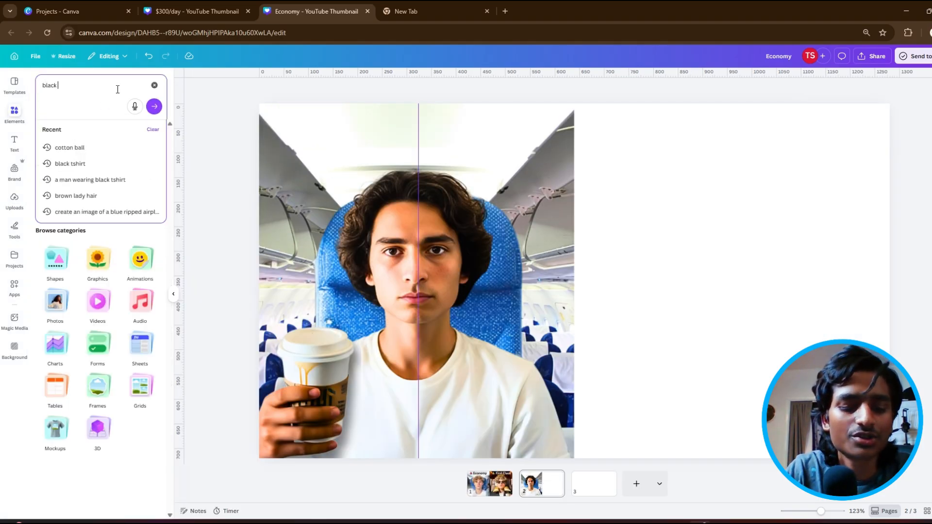
{"action": "left_click", "coordinate": [114, 163]}
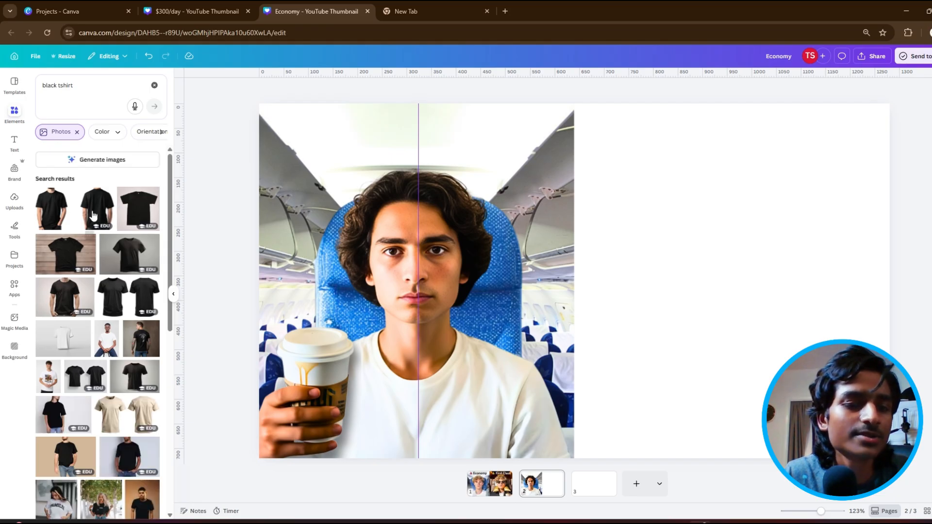
{"action": "left_click", "coordinate": [67, 306]}
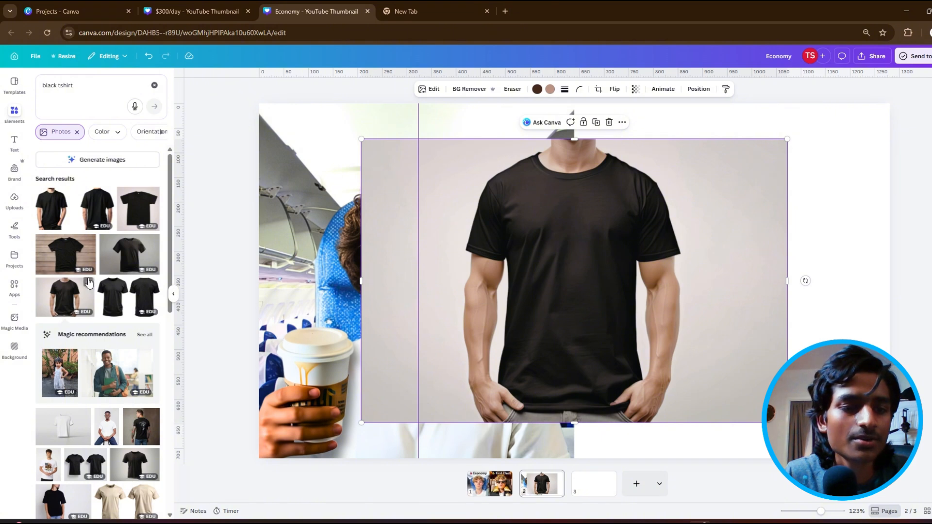
{"action": "left_click", "coordinate": [85, 291]}
{"action": "left_click", "coordinate": [88, 285]}
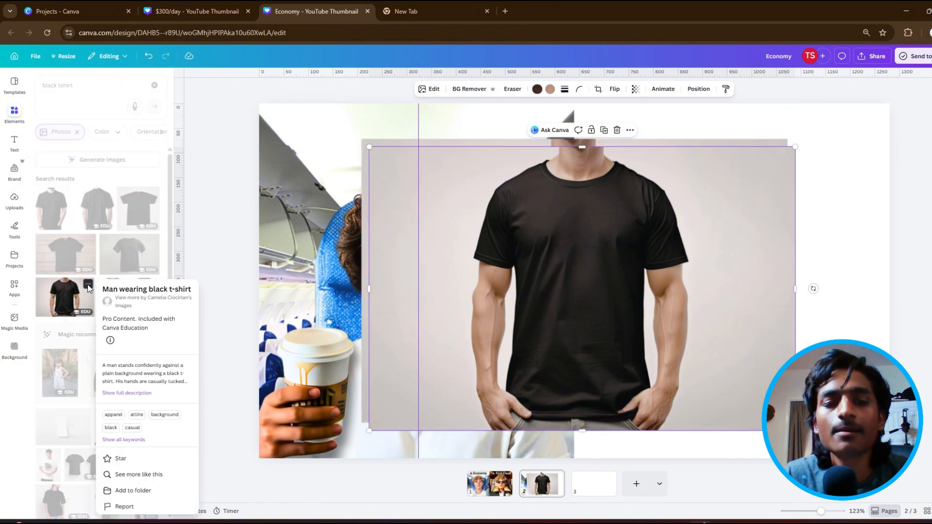
{"action": "left_click", "coordinate": [88, 286]}
{"action": "left_click", "coordinate": [174, 296]}
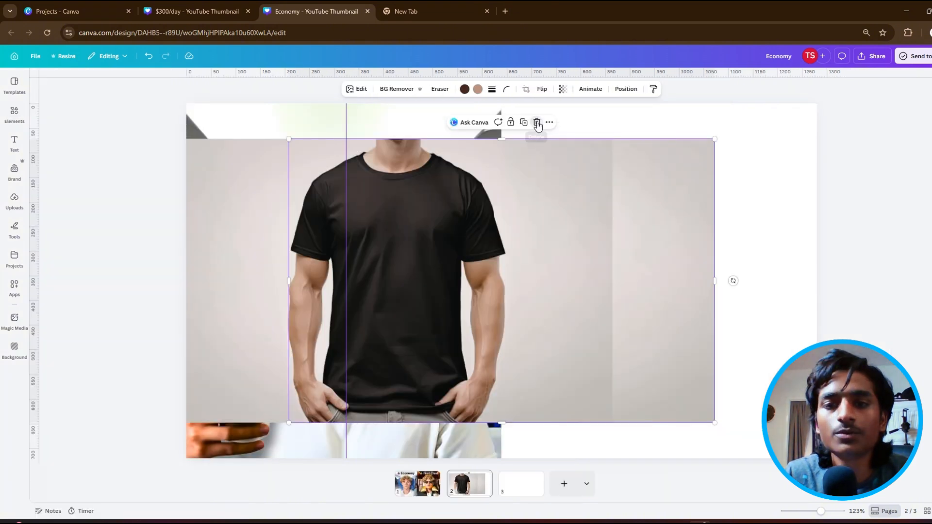
{"action": "left_click", "coordinate": [537, 123]}
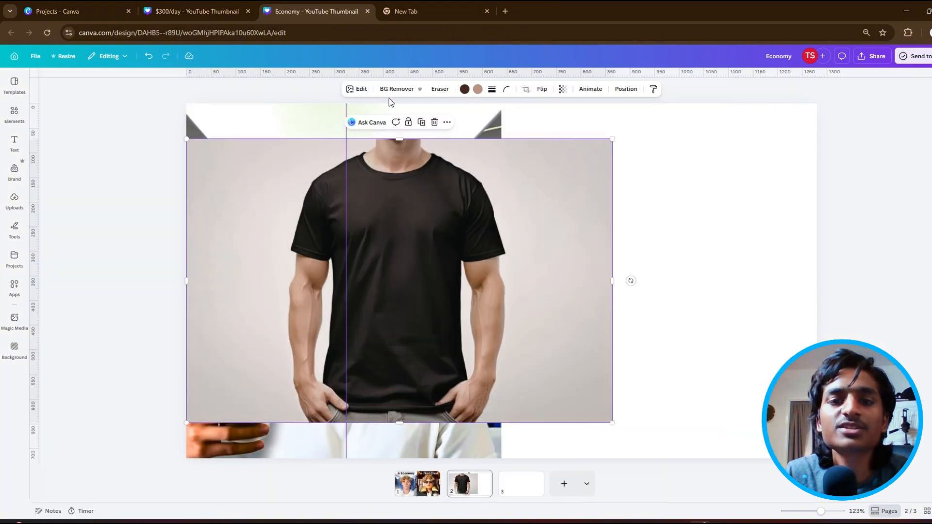
Remove the background from the black T-shirt photo and shift the cutout slightly down.
{"action": "left_click", "coordinate": [361, 89]}
{"action": "left_click", "coordinate": [397, 89]}
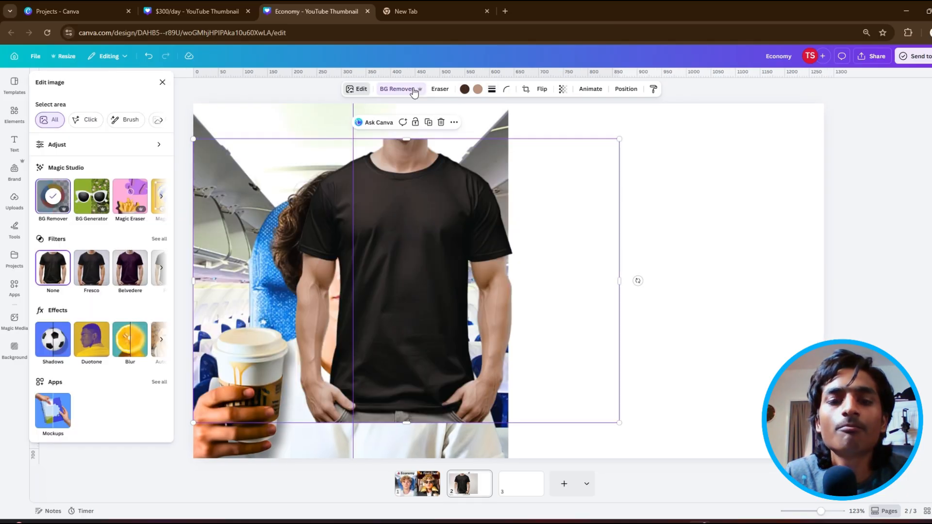
{"action": "left_click_drag", "start_coordinate": [432, 259], "coordinate": [437, 295]}
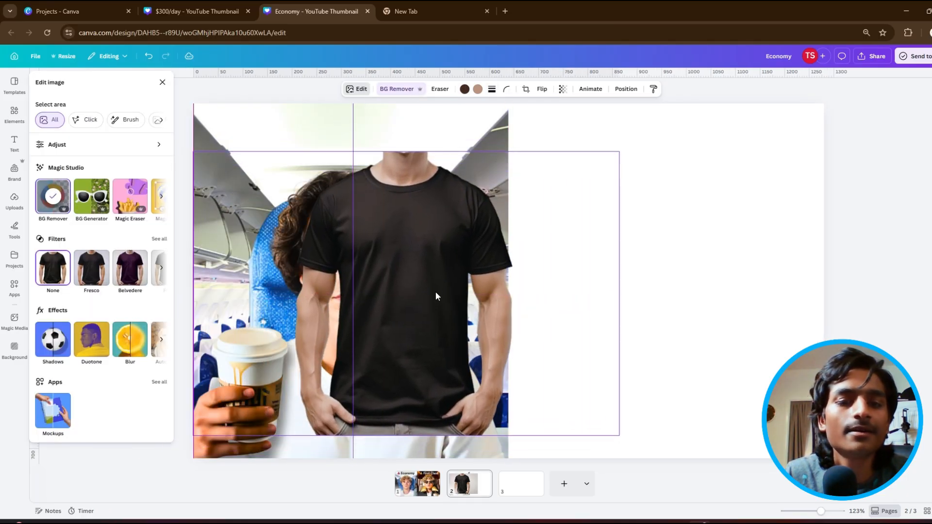
Apply Auto-adjust to the black T-shirt cutout and set its shadows to 18.
{"action": "left_click", "coordinate": [76, 154]}
{"action": "left_click", "coordinate": [97, 136]}
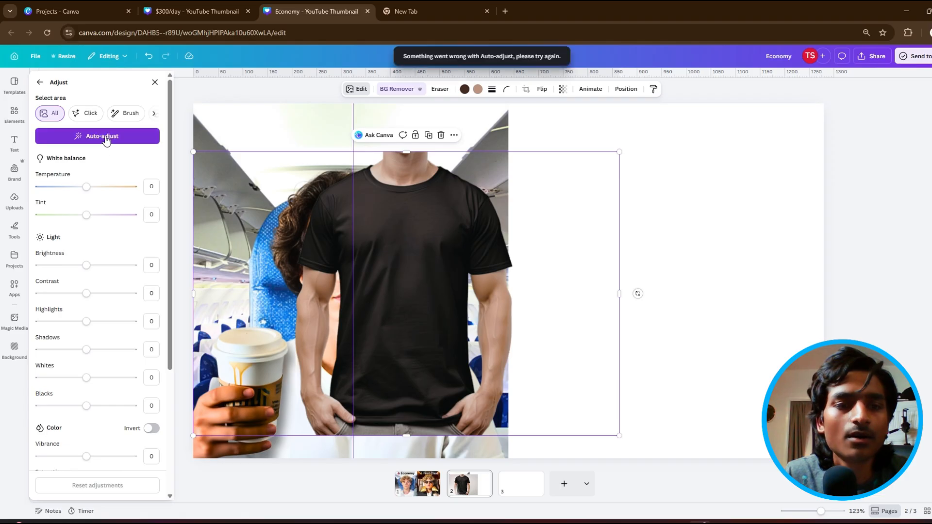
{"action": "left_click", "coordinate": [103, 136]}
{"action": "left_click_drag", "start_coordinate": [93, 296], "coordinate": [94, 345]}
{"action": "scroll", "coordinate": [90, 331], "scroll_direction": "down", "scroll_amount": 1}
{"action": "scroll", "coordinate": [116, 347], "scroll_direction": "down", "scroll_amount": 3}
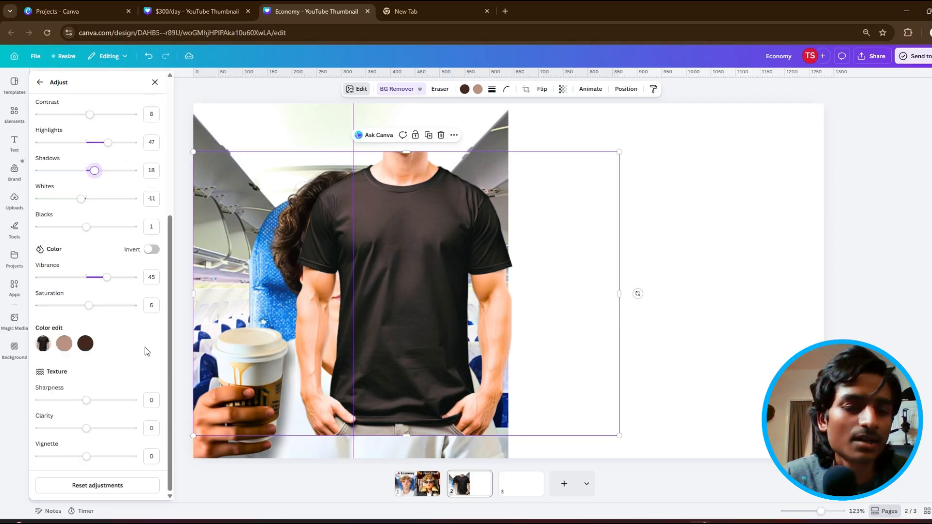
{"action": "left_click", "coordinate": [155, 84]}
Enlarge the black T-shirt cutout and move it partly off the page's left edge, leaving only its shoulder and arm beside the passenger.
{"action": "left_click_drag", "start_coordinate": [252, 444], "coordinate": [78, 444]}
{"action": "left_click_drag", "start_coordinate": [443, 150], "coordinate": [584, 57]}
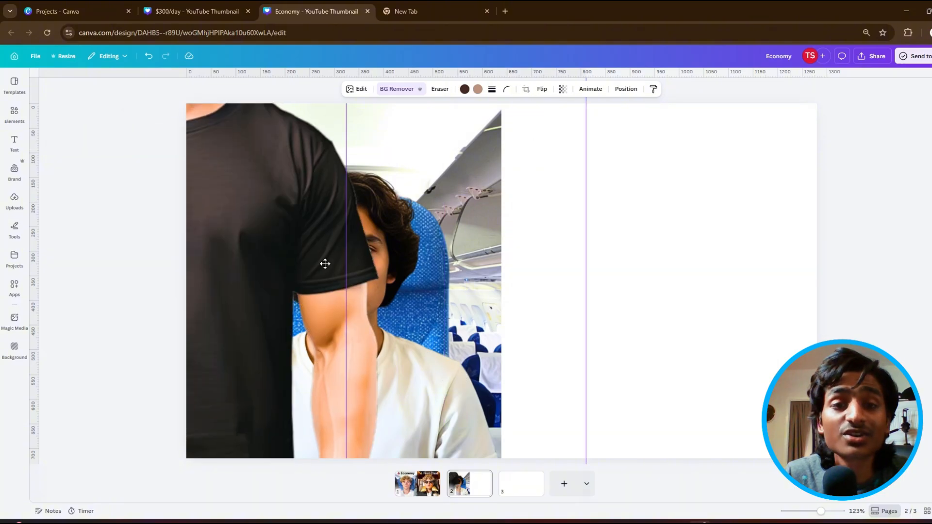
{"action": "left_click_drag", "start_coordinate": [325, 264], "coordinate": [214, 312]}
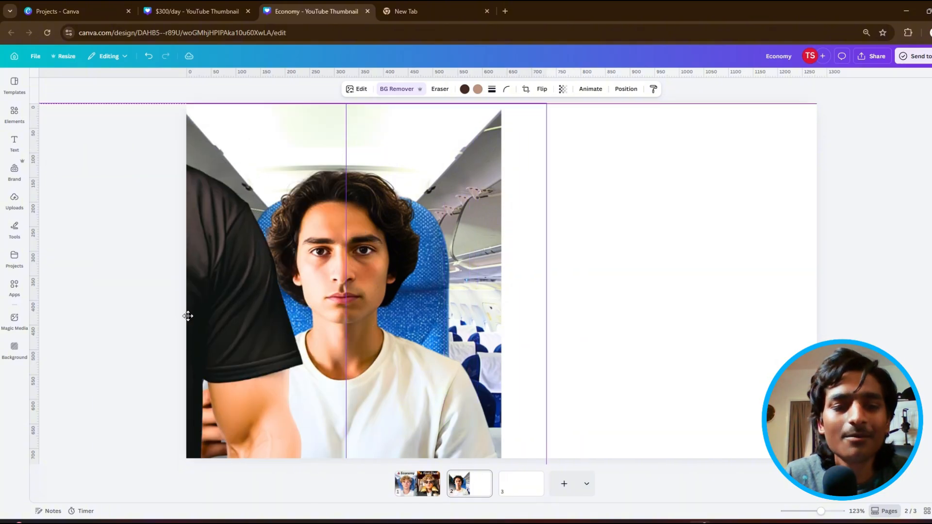
{"action": "left_click_drag", "start_coordinate": [188, 316], "coordinate": [172, 302]}
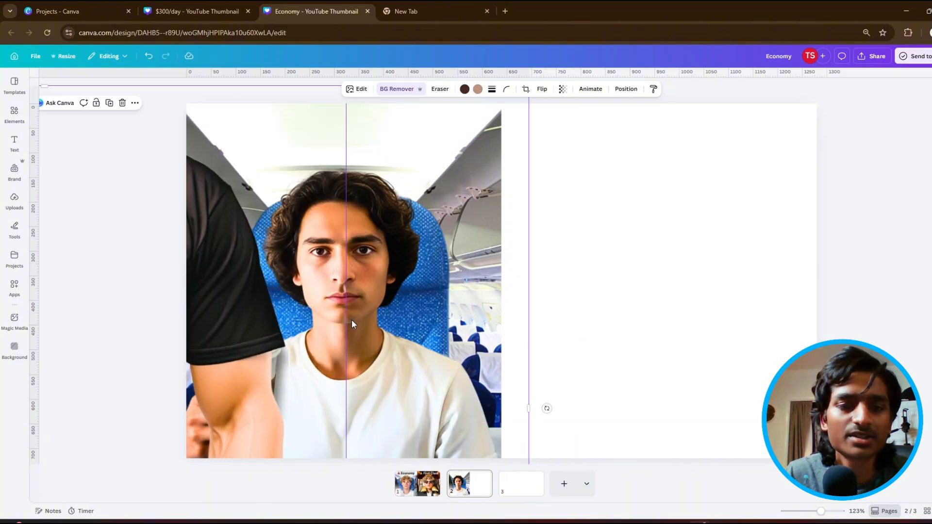
Move the black T-shirt layer directly beneath the cup-and-hand layer so the cup sits in front of the arm.
{"action": "left_click", "coordinate": [625, 89]}
{"action": "left_click", "coordinate": [134, 103]}
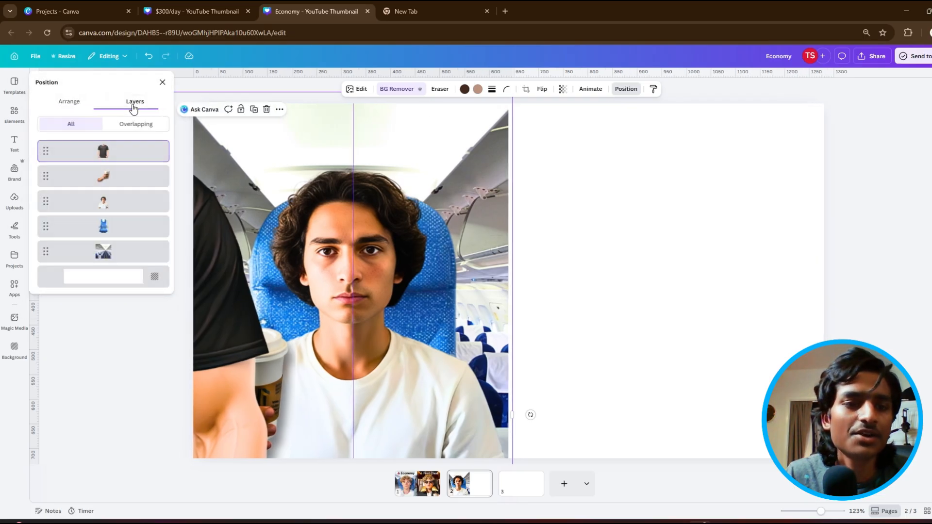
{"action": "left_click_drag", "start_coordinate": [103, 151], "coordinate": [108, 190]}
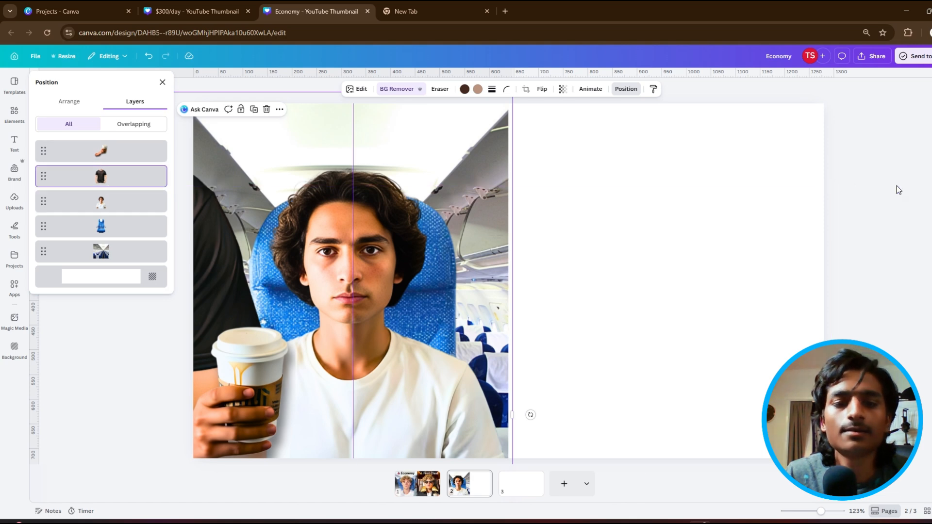
{"action": "left_click", "coordinate": [886, 230]}
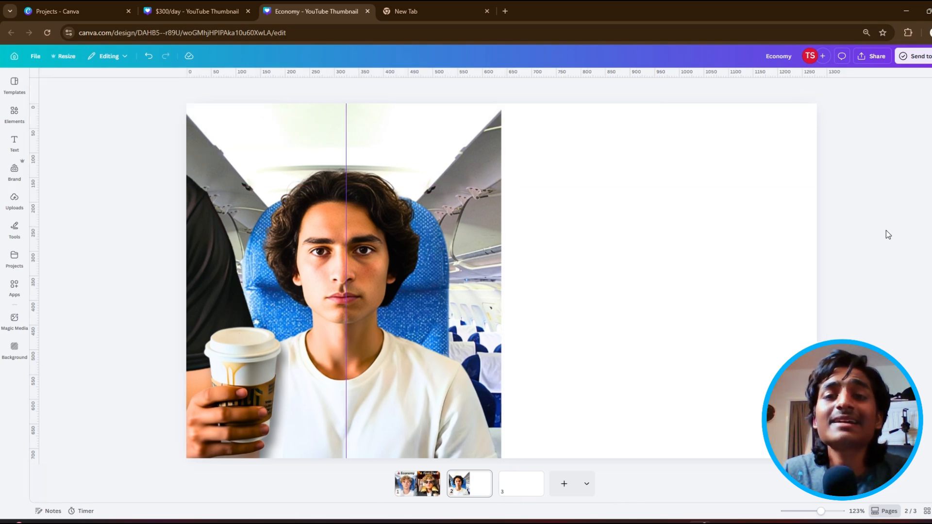
Add the uploaded photo of the woman in a light blue blazer and shift it slightly left.
{"action": "left_click", "coordinate": [15, 200]}
{"action": "scroll", "coordinate": [120, 290], "scroll_direction": "up", "scroll_amount": 7}
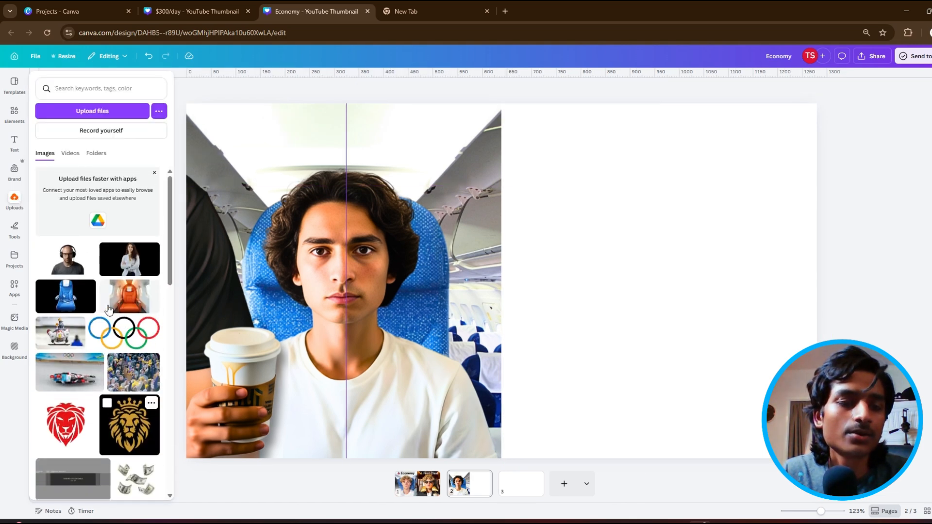
{"action": "left_click", "coordinate": [132, 260]}
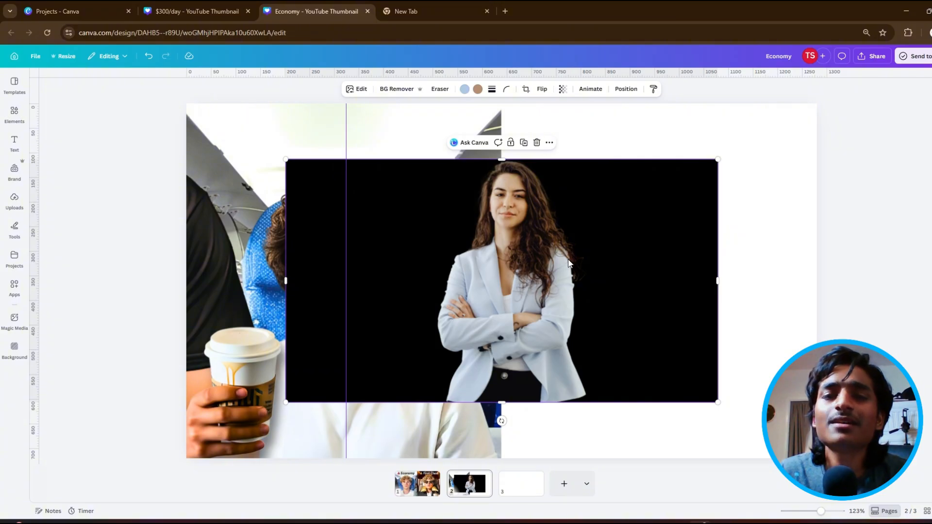
{"action": "left_click_drag", "start_coordinate": [569, 262], "coordinate": [534, 265]}
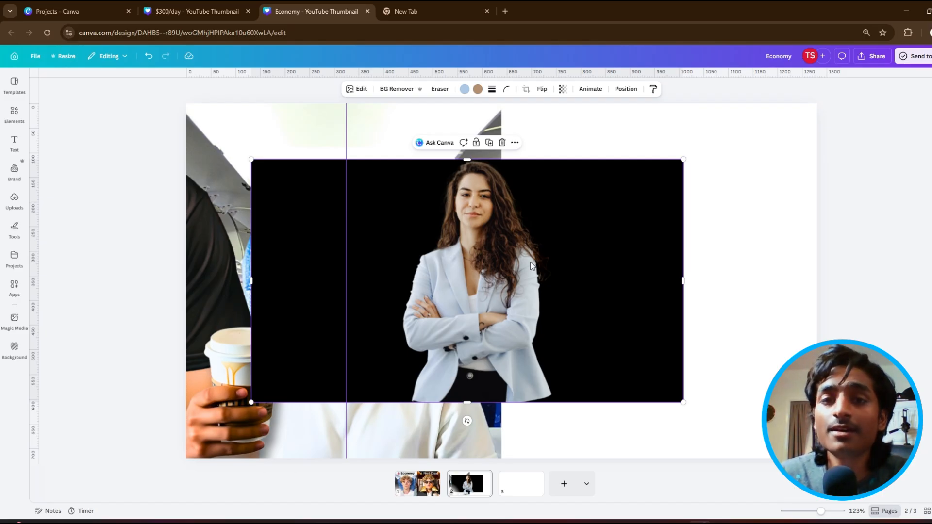
{"action": "left_click", "coordinate": [14, 114]}
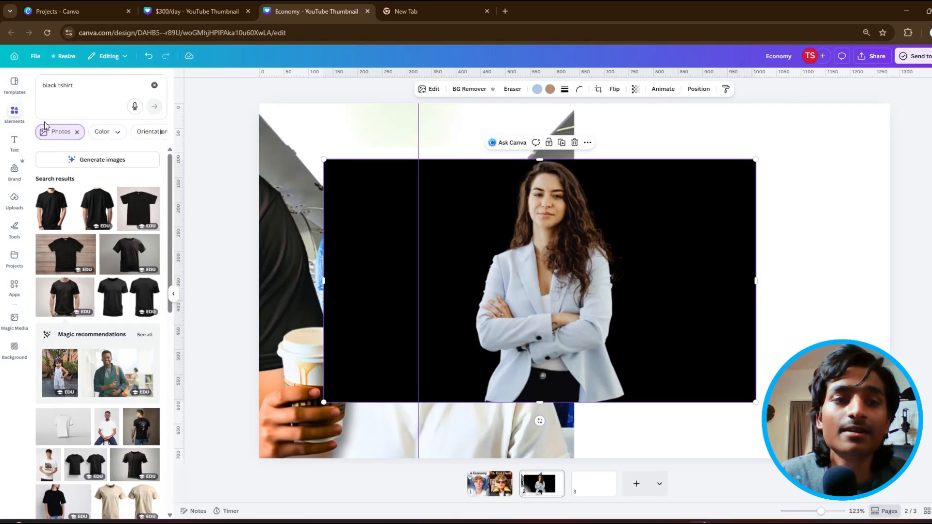
{"action": "left_click", "coordinate": [92, 131]}
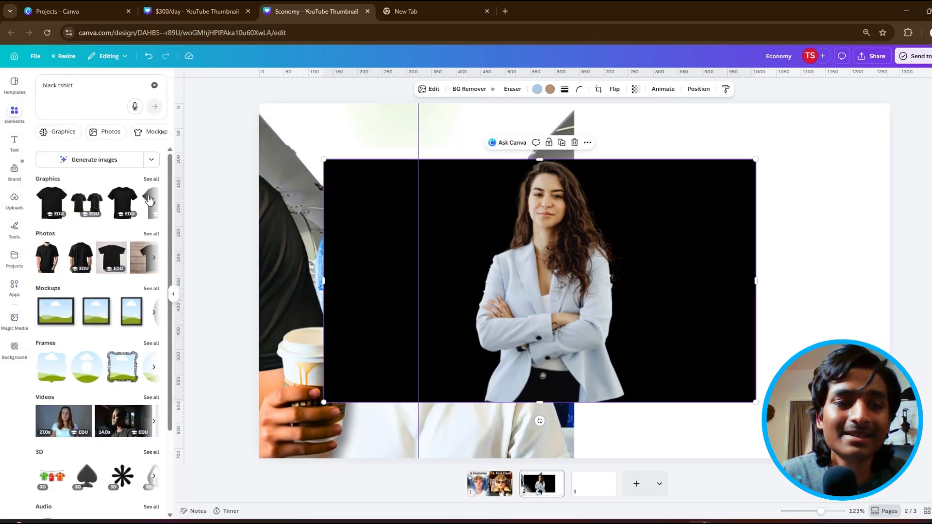
{"action": "left_click", "coordinate": [154, 85]}
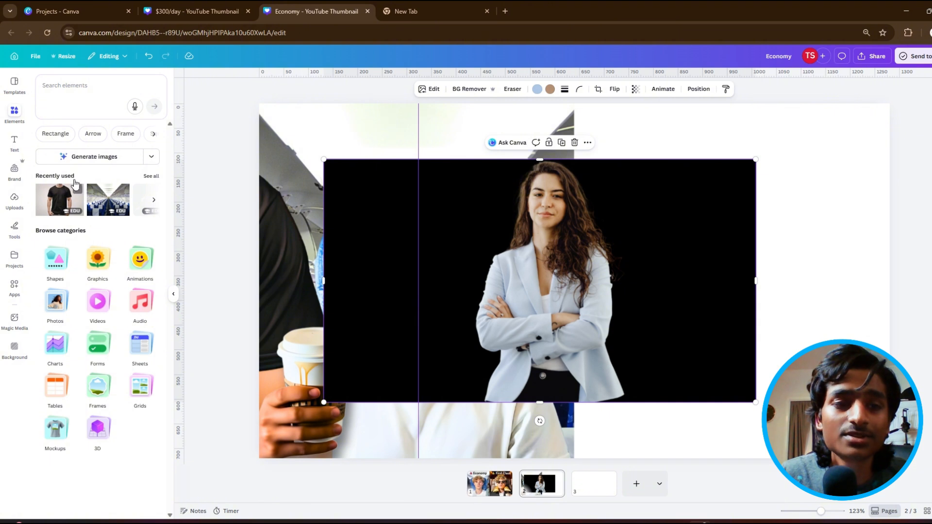
{"action": "left_click", "coordinate": [136, 116]}
{"action": "left_click", "coordinate": [130, 238]}
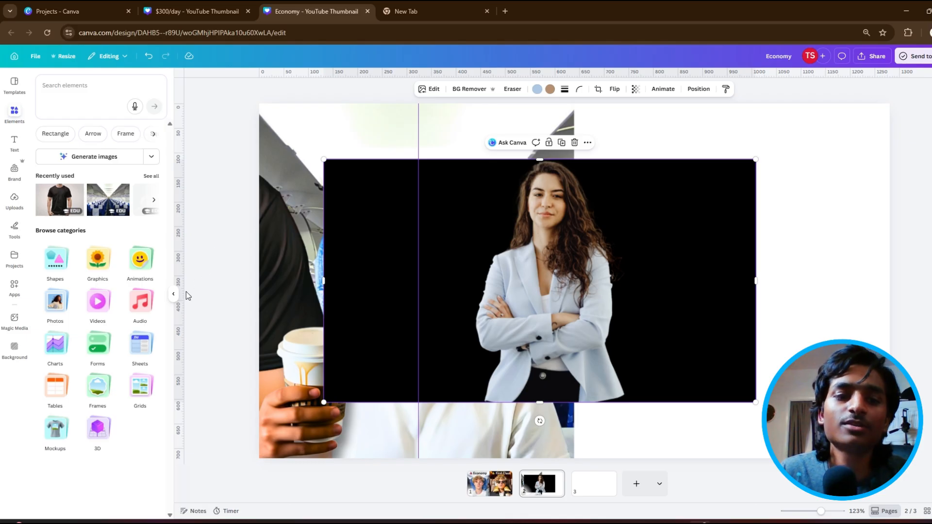
{"action": "left_click", "coordinate": [174, 295]}
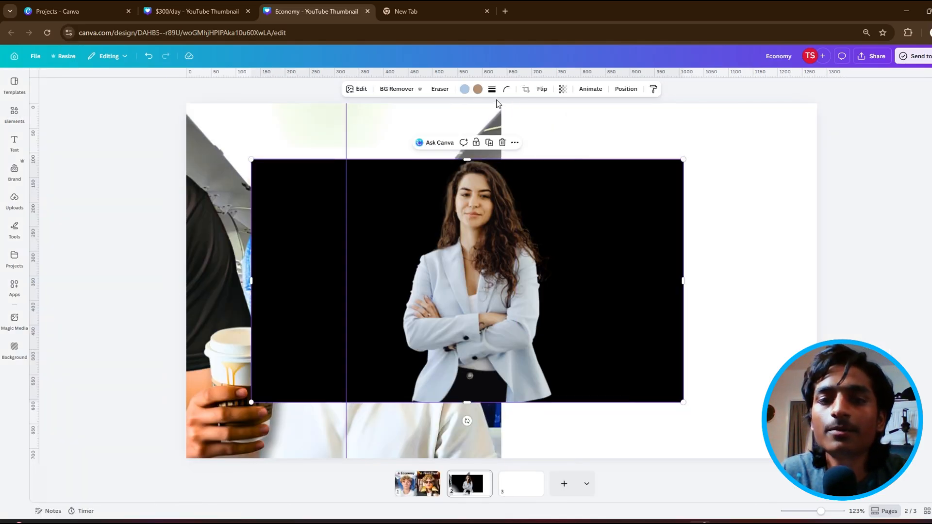
Remove the background from the woman's photo and apply Auto-adjust to the cutout.
{"action": "left_click", "coordinate": [396, 89]}
{"action": "left_click", "coordinate": [357, 89]}
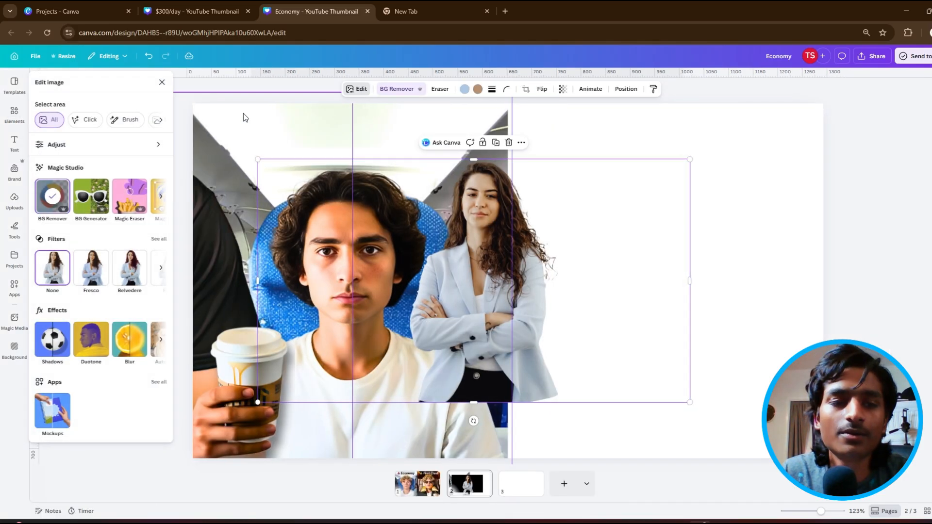
{"action": "left_click", "coordinate": [127, 143]}
{"action": "left_click", "coordinate": [122, 138]}
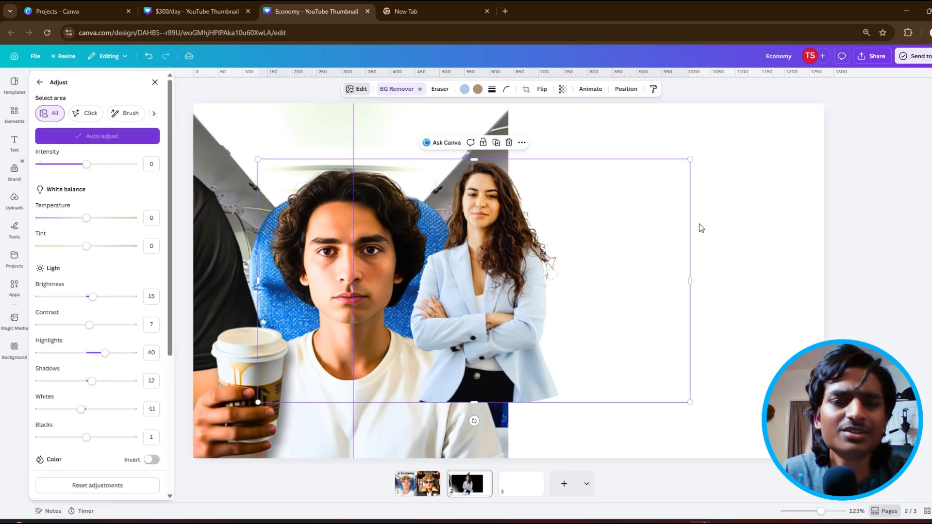
{"action": "left_click", "coordinate": [890, 232]}
Give the woman's cutout a Drop shadow with blur amount 28 and angle 37.
{"action": "left_click", "coordinate": [636, 263]}
{"action": "left_click", "coordinate": [357, 89]}
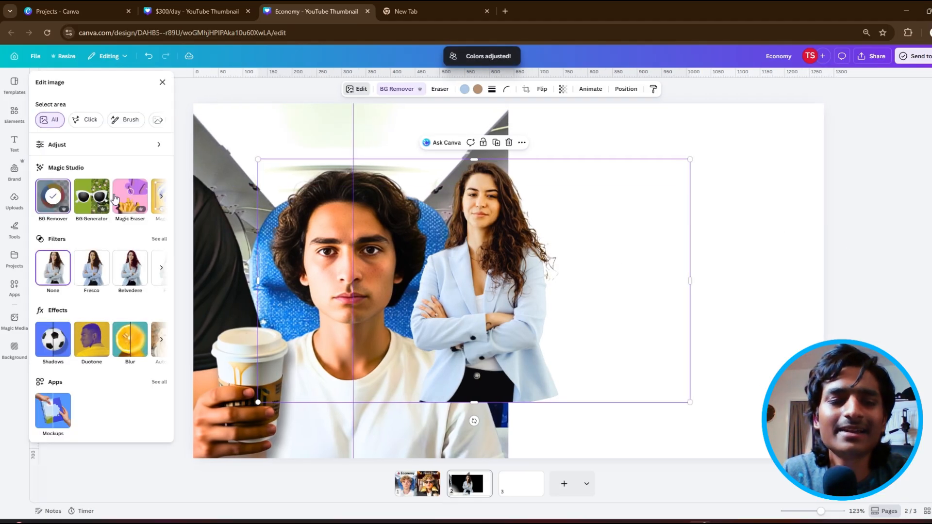
{"action": "left_click", "coordinate": [71, 339]}
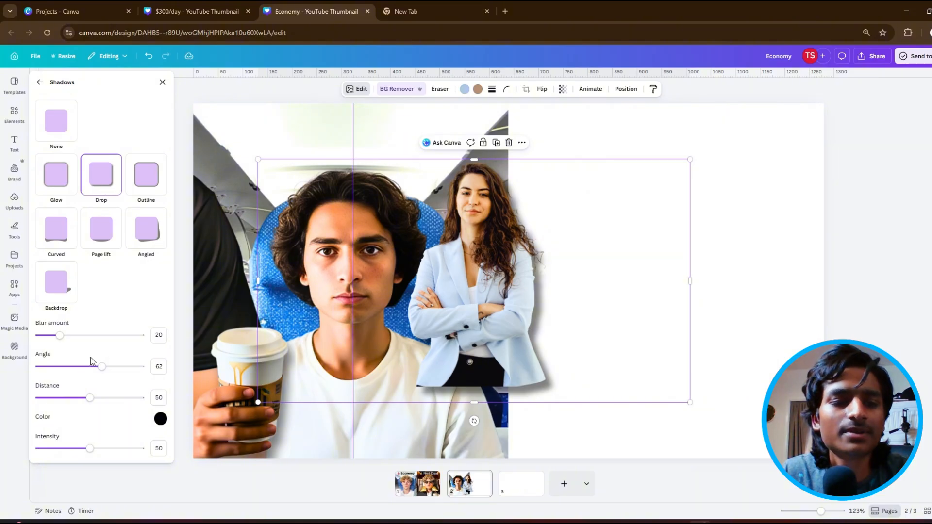
{"action": "left_click_drag", "start_coordinate": [101, 366], "coordinate": [75, 371]}
{"action": "left_click_drag", "start_coordinate": [61, 335], "coordinate": [68, 349]}
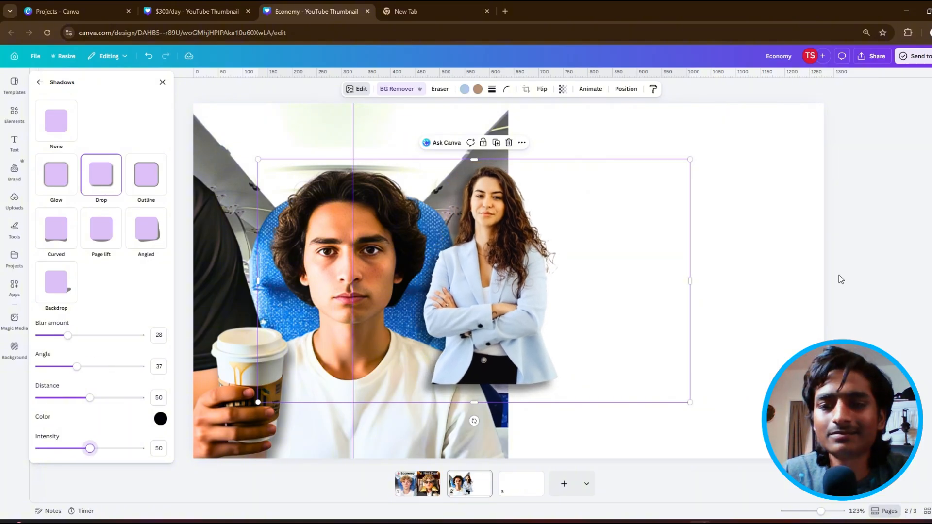
{"action": "left_click", "coordinate": [864, 264]}
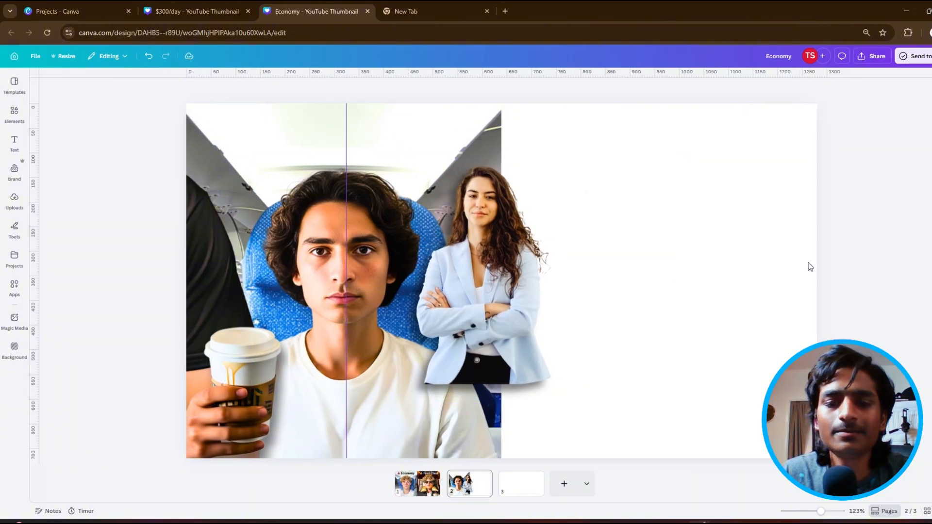
Enlarge the woman's cutout, place it beside the passenger, and crop its right side at the edge of the cabin half.
{"action": "left_click_drag", "start_coordinate": [679, 165], "coordinate": [924, 118]}
{"action": "left_click_drag", "start_coordinate": [745, 254], "coordinate": [660, 260]}
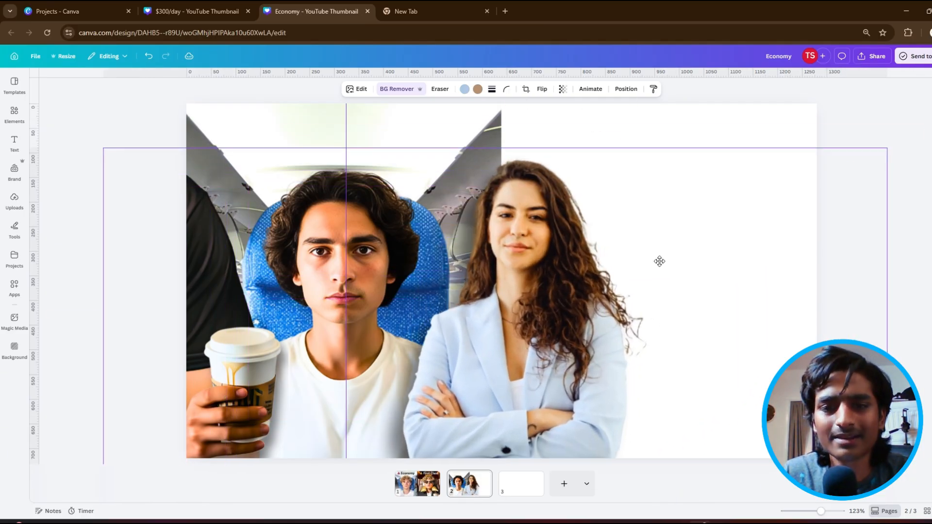
{"action": "left_click_drag", "start_coordinate": [817, 368], "coordinate": [502, 349]}
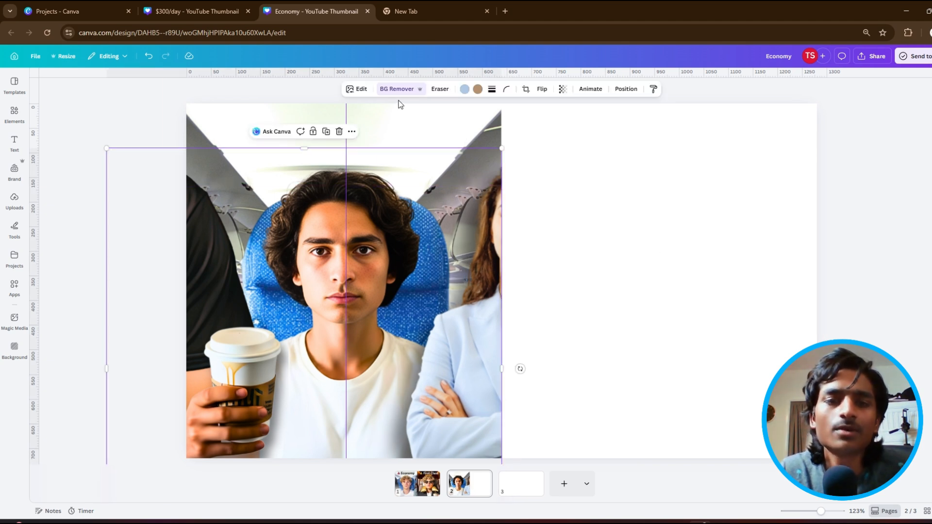
Reduce the intensity of the woman's drop shadow to below 50.
{"action": "left_click", "coordinate": [360, 92]}
{"action": "left_click", "coordinate": [52, 342]}
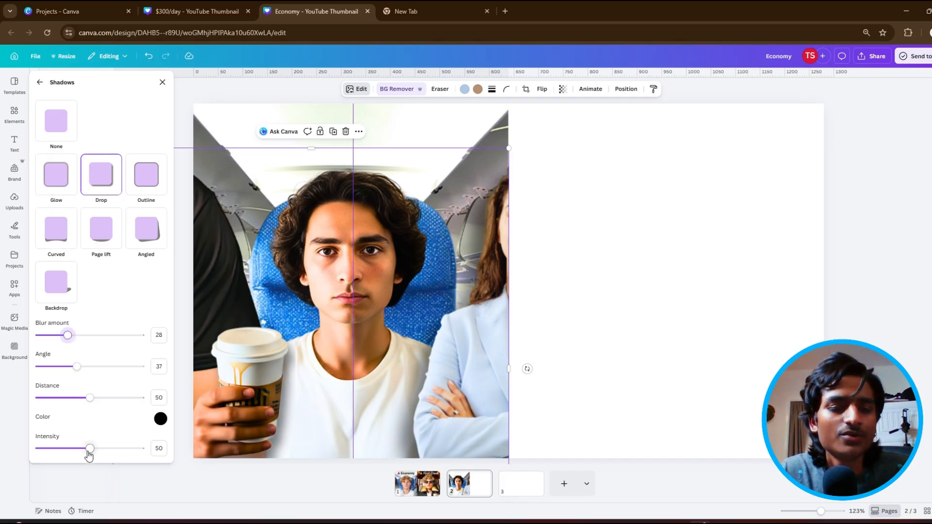
{"action": "left_click_drag", "start_coordinate": [89, 449], "coordinate": [68, 455]}
{"action": "left_click", "coordinate": [162, 82]}
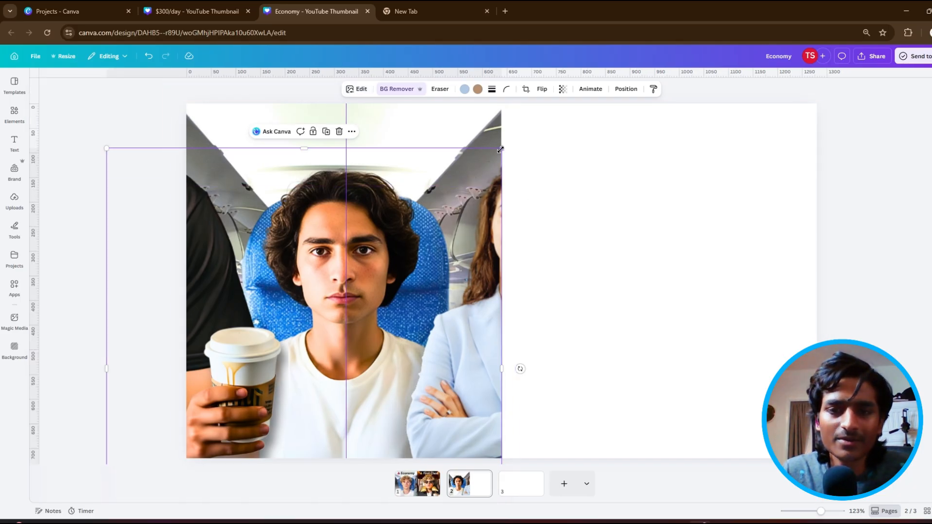
Enlarge the woman's cutout slightly, reposition it, and crop its right side back to the edge of the cabin half.
{"action": "left_click_drag", "start_coordinate": [500, 150], "coordinate": [525, 143]}
{"action": "left_click_drag", "start_coordinate": [489, 220], "coordinate": [483, 229]}
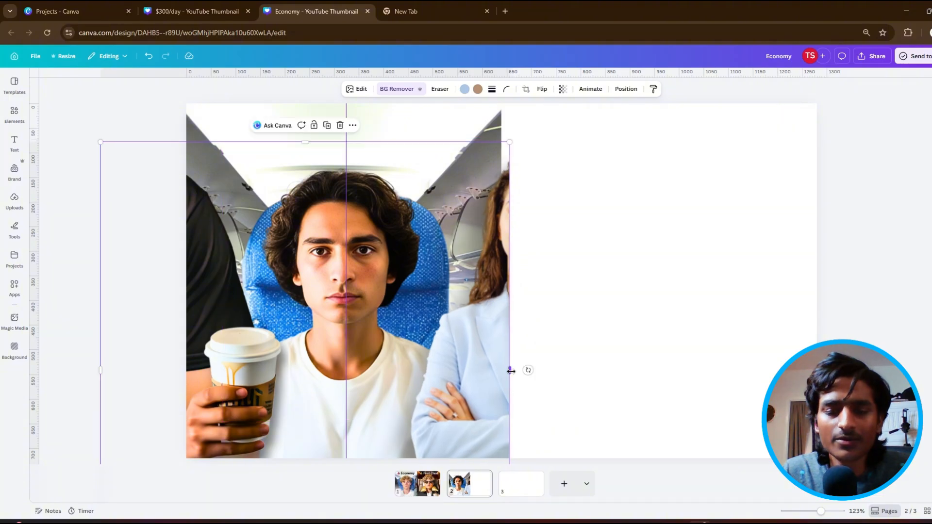
{"action": "left_click_drag", "start_coordinate": [510, 370], "coordinate": [468, 353]}
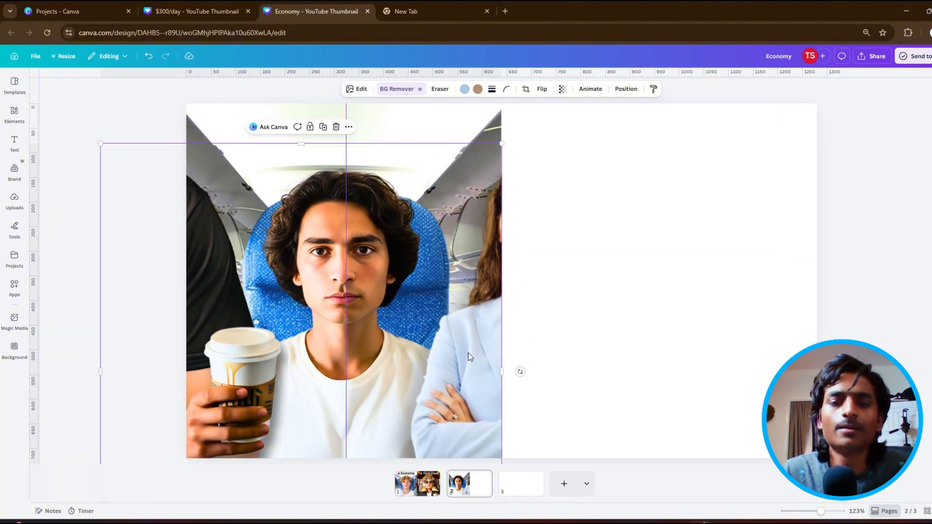
{"action": "key", "text": "Escape"}
Duplicate the blue airplane seat and place the copy to the right, over the woman.
{"action": "left_click", "coordinate": [436, 237]}
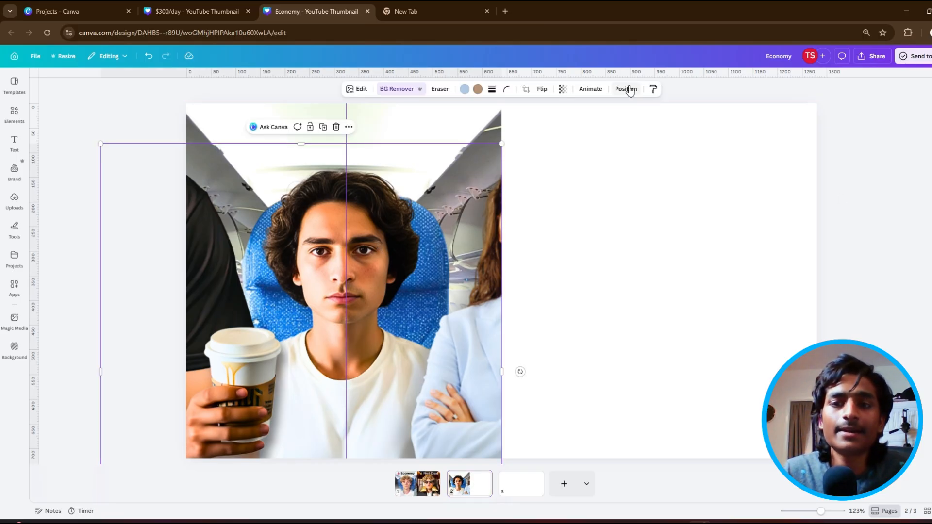
{"action": "left_click", "coordinate": [627, 90]}
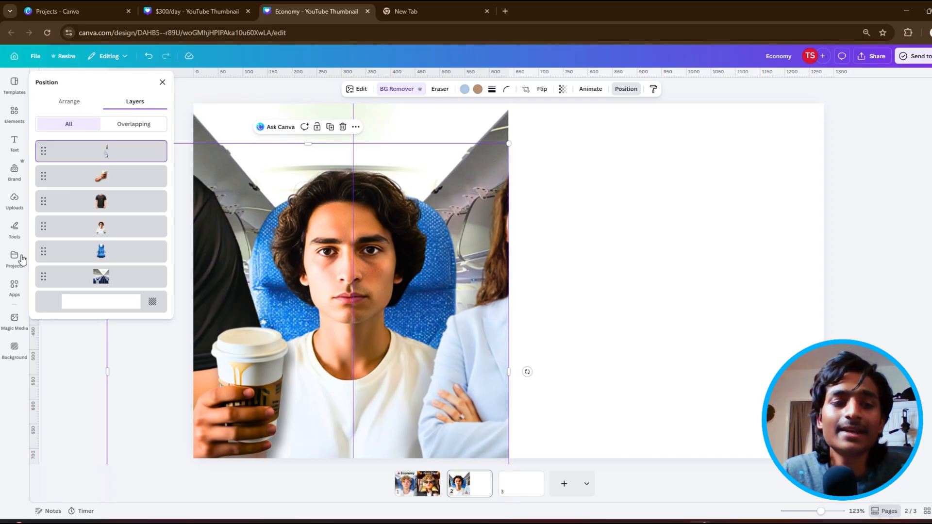
{"action": "left_click", "coordinate": [104, 252]}
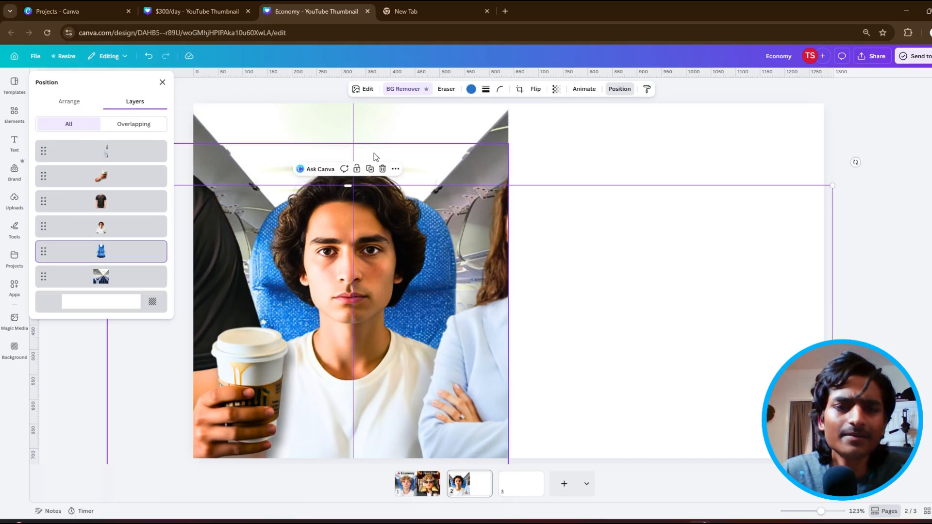
{"action": "left_click", "coordinate": [370, 168]}
{"action": "left_click_drag", "start_coordinate": [403, 311], "coordinate": [633, 292]}
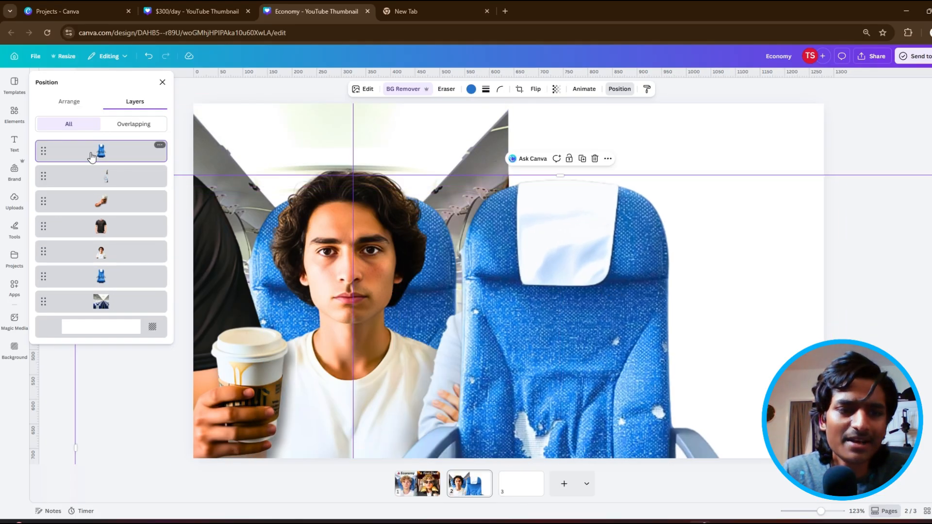
Move the copied seat's layer beneath the original seat, nudge it, and crop its right side at the edge of the cabin half.
{"action": "left_click_drag", "start_coordinate": [89, 152], "coordinate": [105, 284]}
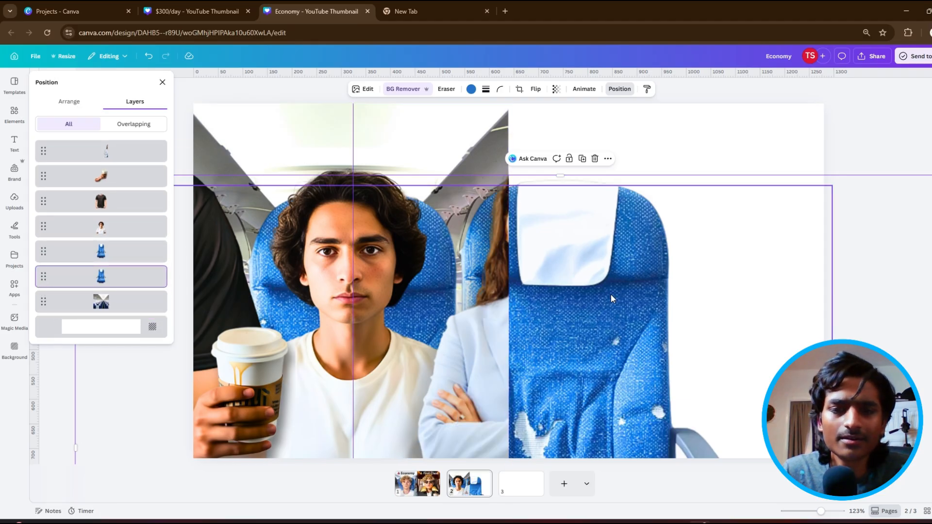
{"action": "left_click_drag", "start_coordinate": [611, 294], "coordinate": [609, 302]}
{"action": "scroll", "coordinate": [610, 302], "scroll_direction": "down", "scroll_amount": 3}
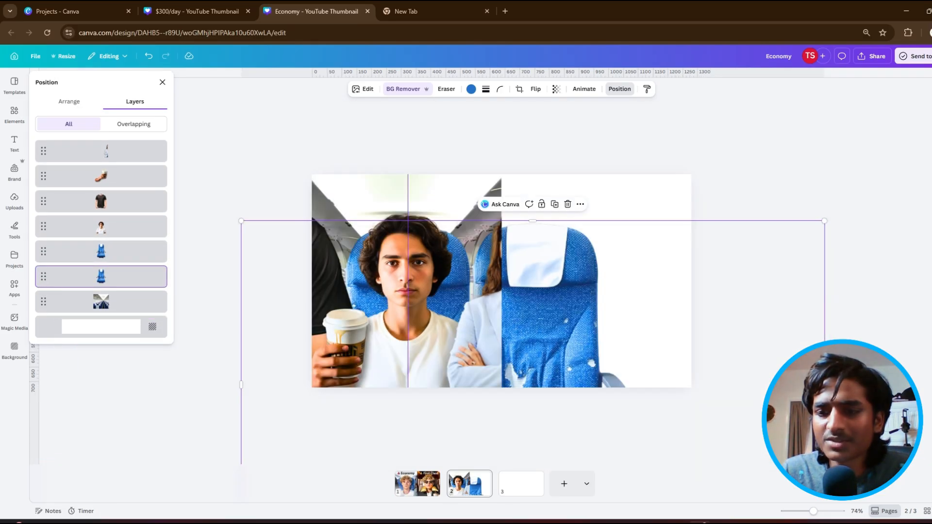
{"action": "left_click_drag", "start_coordinate": [824, 384], "coordinate": [504, 387]}
Duplicate the central blue seat again, layer the copy just above the cabin background, and move it left behind the black T-shirt figure.
{"action": "left_click", "coordinate": [387, 226]}
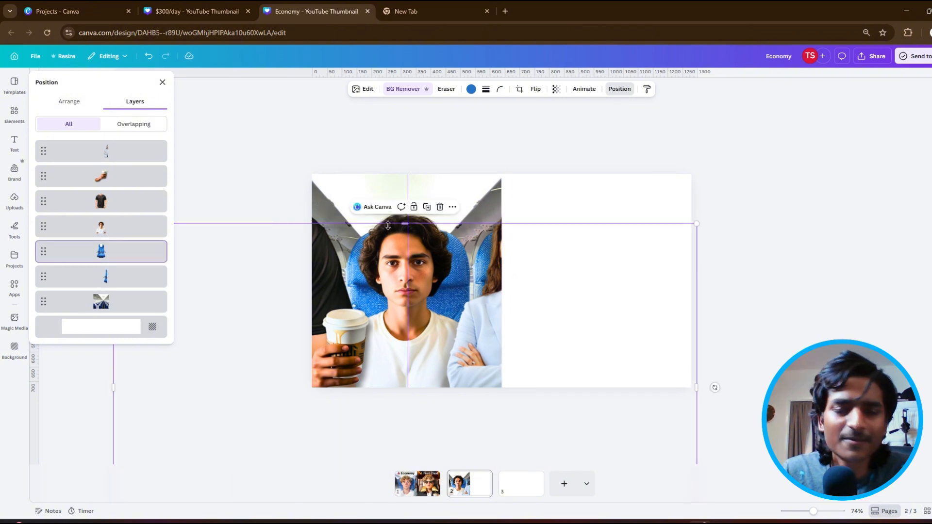
{"action": "left_click", "coordinate": [427, 207]}
{"action": "left_click_drag", "start_coordinate": [101, 150], "coordinate": [105, 304]}
{"action": "left_click_drag", "start_coordinate": [465, 341], "coordinate": [281, 350]}
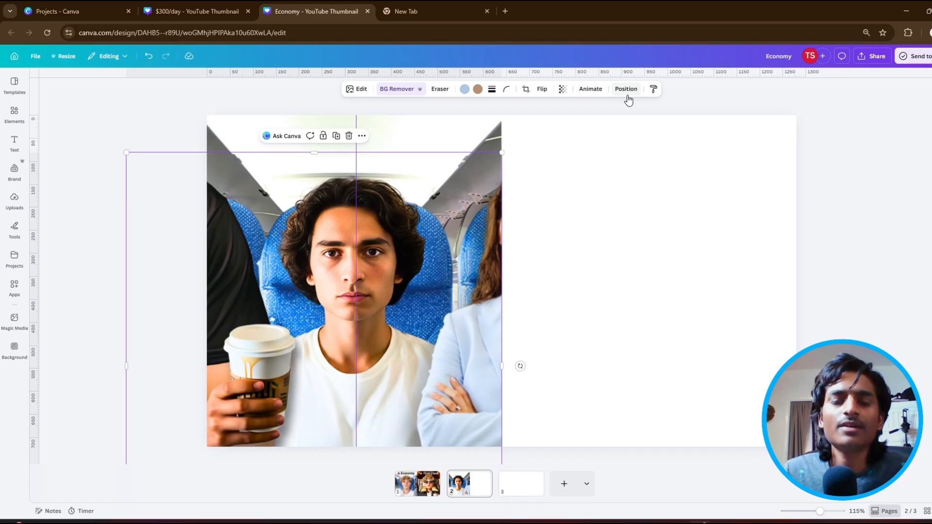
Compare with the reference page, add the uploaded photo of the bald man with headphones to the economy page, and remove its background.
{"action": "left_click", "coordinate": [626, 90]}
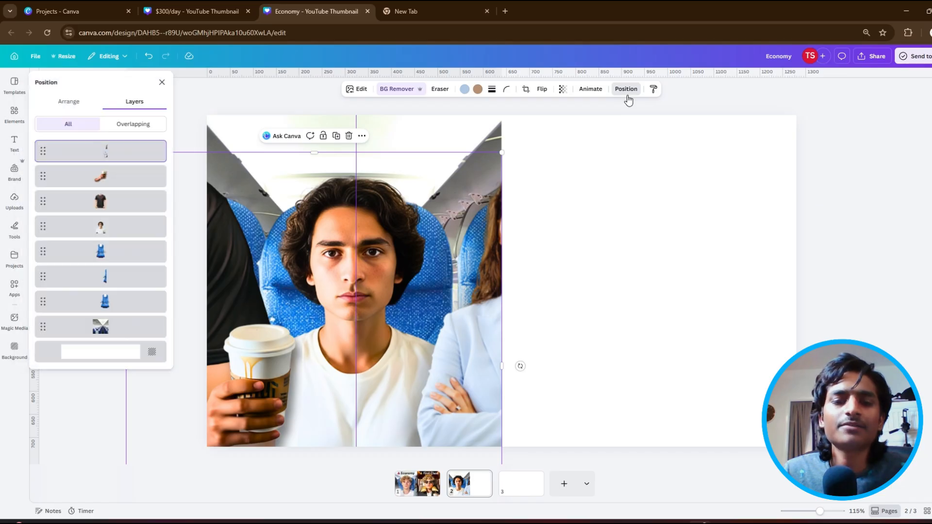
{"action": "left_click", "coordinate": [346, 445]}
{"action": "left_click", "coordinate": [435, 491]}
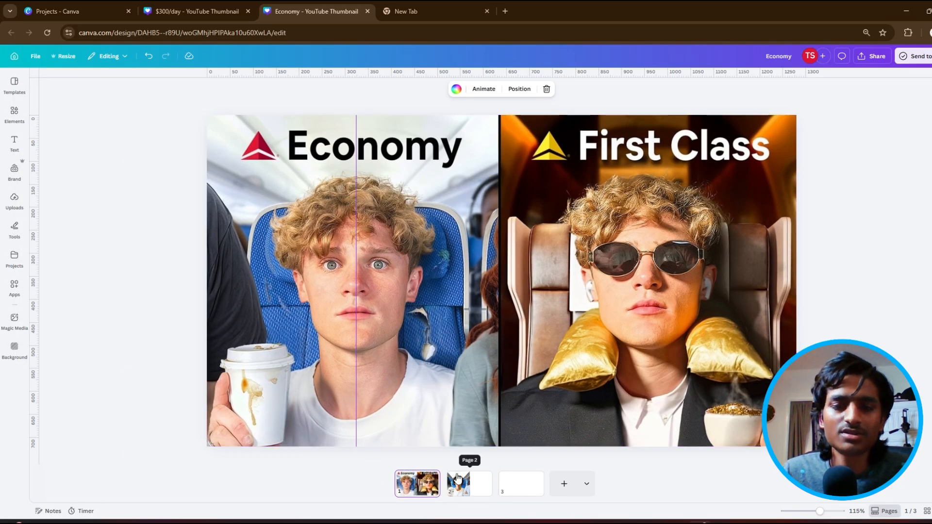
{"action": "left_click", "coordinate": [457, 479]}
{"action": "left_click", "coordinate": [15, 199]}
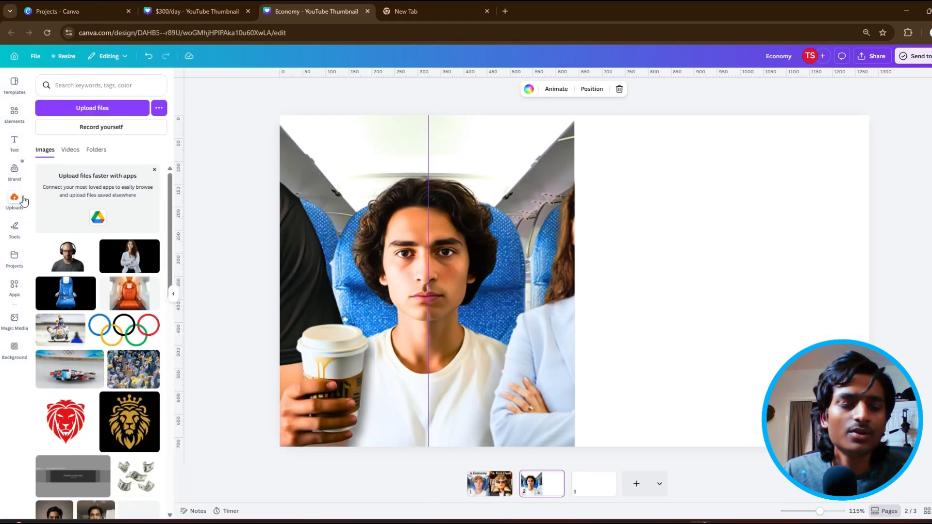
{"action": "left_click", "coordinate": [58, 269]}
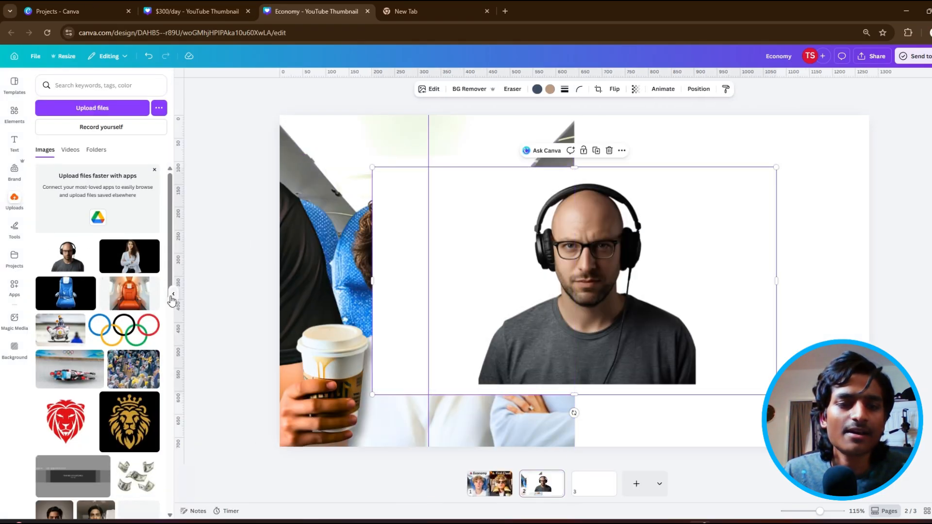
{"action": "left_click", "coordinate": [173, 294]}
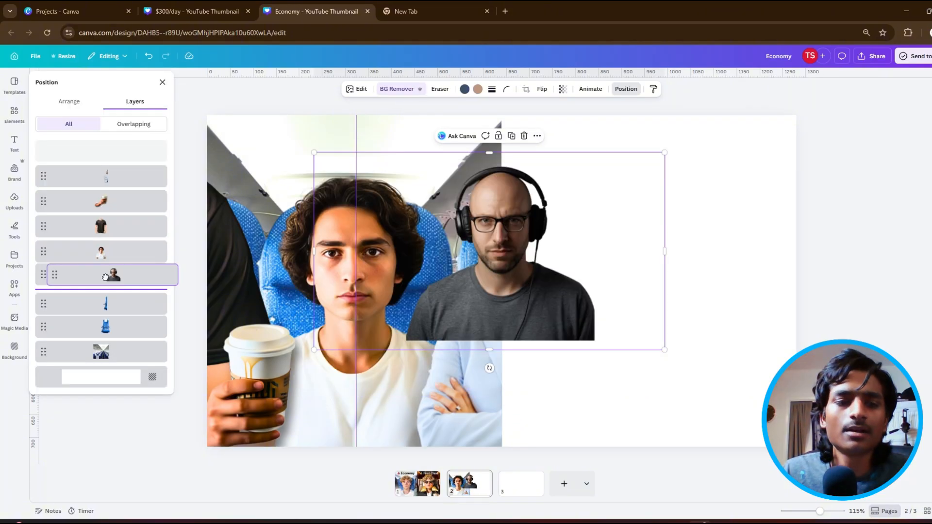
Layer the headphone man just above the cabin background, resize him behind the woman, and crop his right side at the cabin half's edge.
{"action": "left_click_drag", "start_coordinate": [115, 282], "coordinate": [115, 346]}
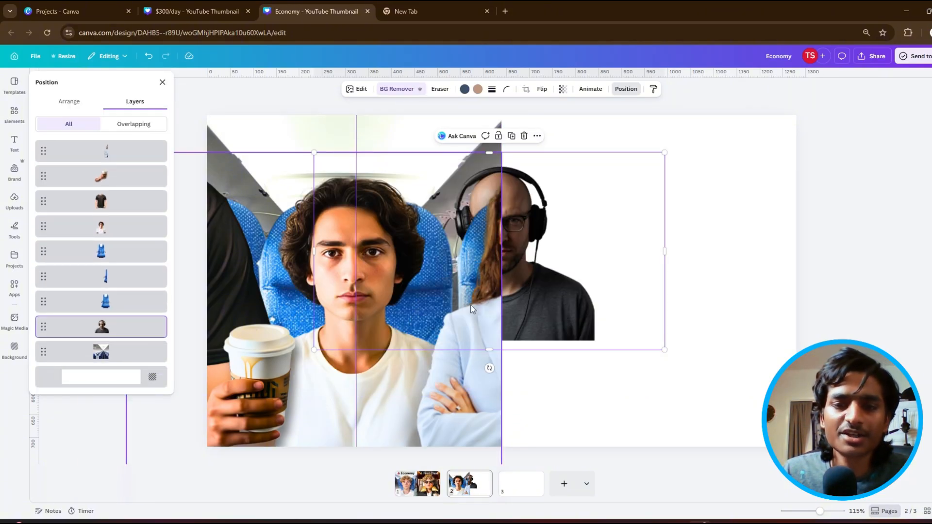
{"action": "left_click_drag", "start_coordinate": [657, 251], "coordinate": [526, 241]}
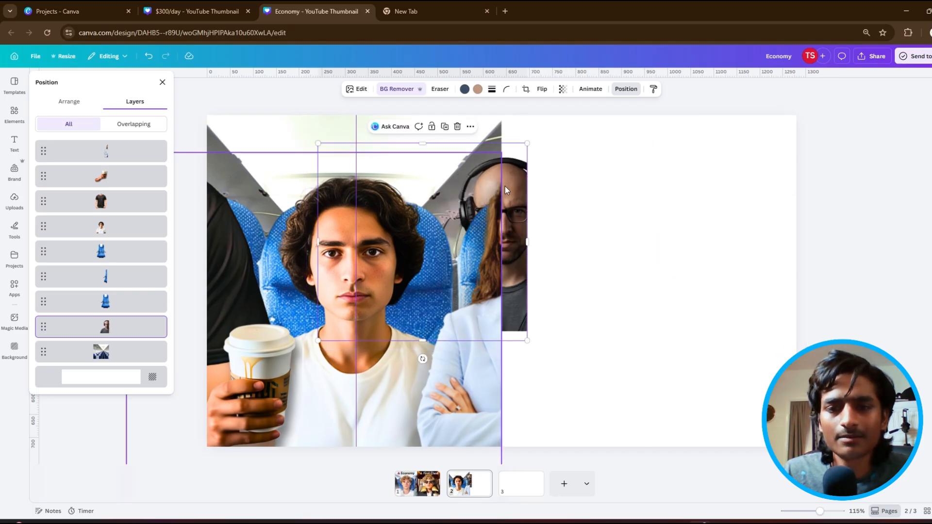
{"action": "left_click_drag", "start_coordinate": [526, 144], "coordinate": [515, 156]}
{"action": "left_click_drag", "start_coordinate": [515, 243], "coordinate": [502, 245]}
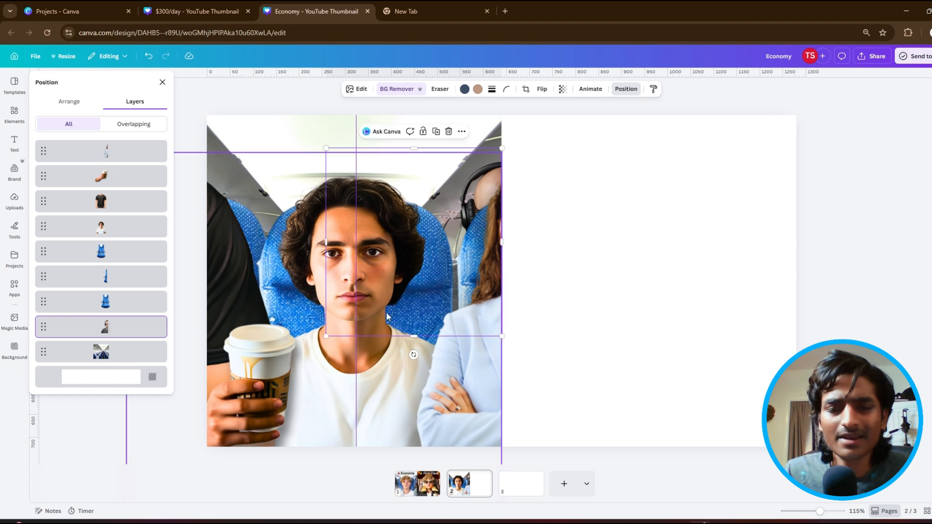
{"action": "mouse_move", "coordinate": [326, 336]}
{"action": "left_mouse_down"}
{"action": "mouse_move", "coordinate": [315, 353]}
{"action": "mouse_move", "coordinate": [320, 341]}
{"action": "left_mouse_up"}
Lower the brightness of the headphone man's image.
{"action": "left_click", "coordinate": [351, 94]}
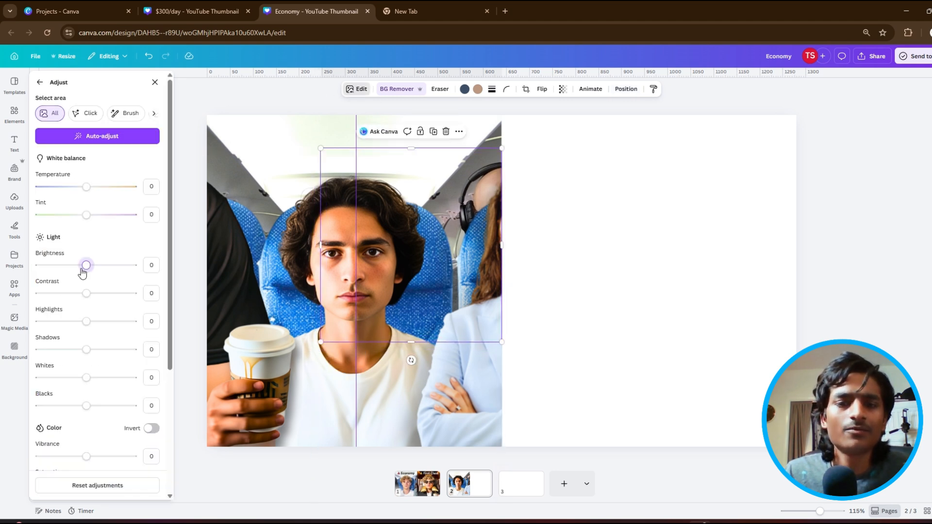
{"action": "left_click_drag", "start_coordinate": [85, 267], "coordinate": [67, 268]}
{"action": "left_click", "coordinate": [350, 88]}
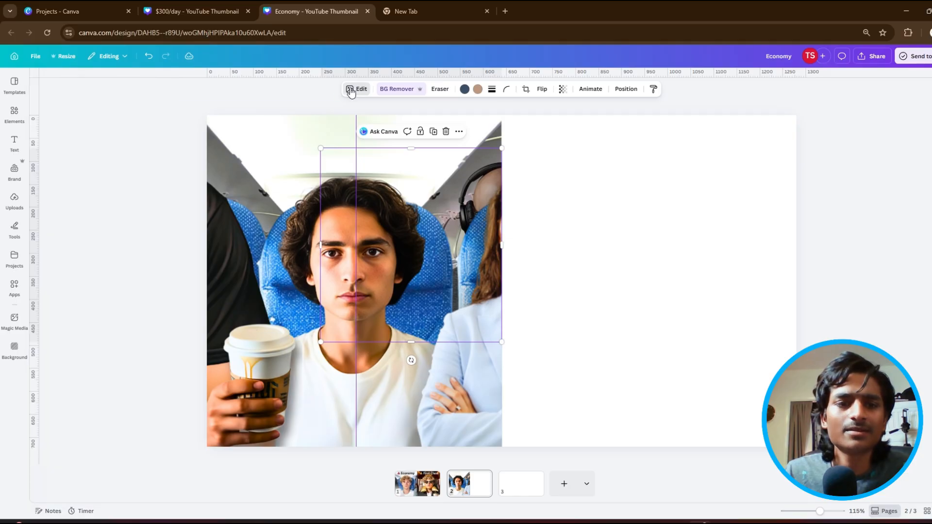
Blur the whole image of the headphone man with an intensity of 19.
{"action": "left_click", "coordinate": [350, 91]}
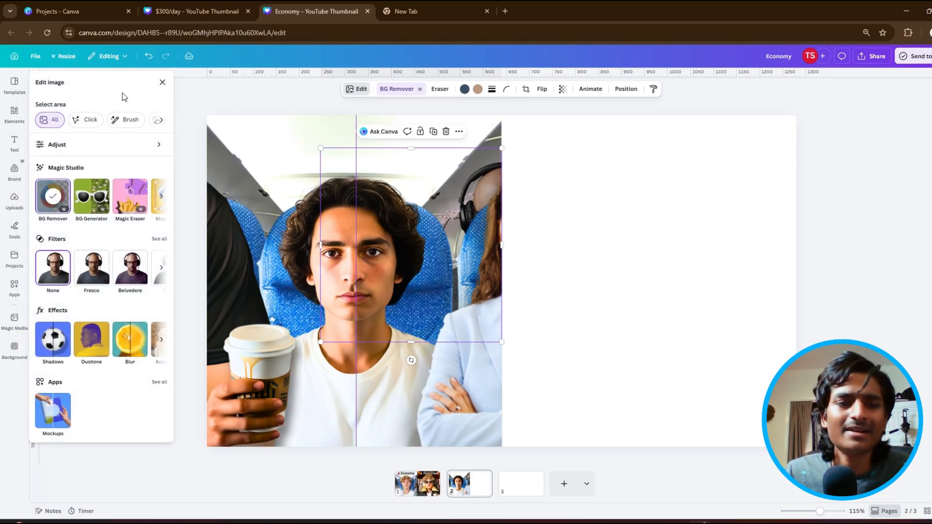
{"action": "left_click", "coordinate": [128, 347]}
{"action": "left_click", "coordinate": [127, 110]}
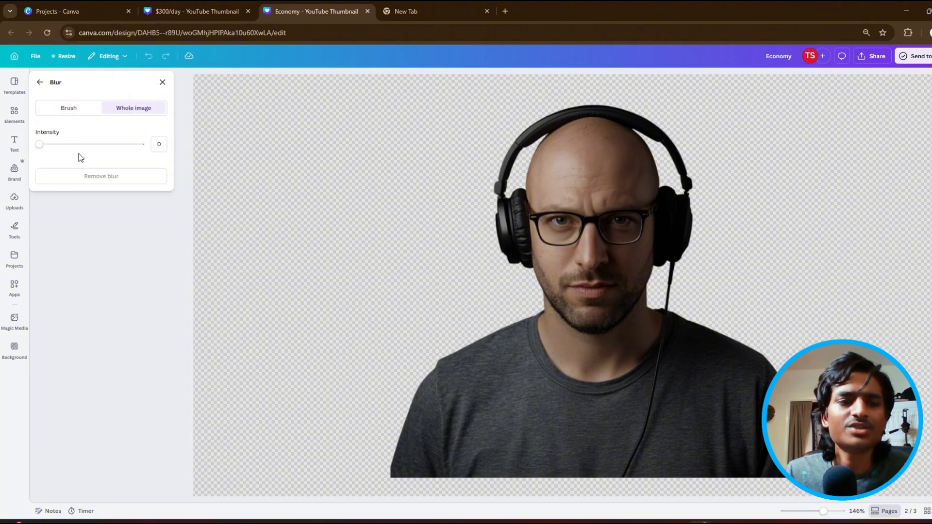
{"action": "left_click_drag", "start_coordinate": [40, 145], "coordinate": [58, 145]}
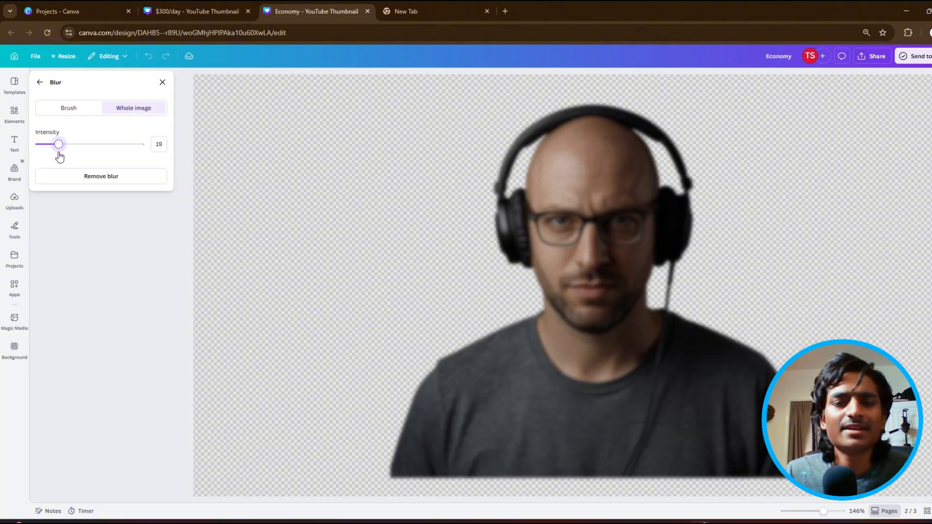
{"action": "left_click", "coordinate": [163, 82]}
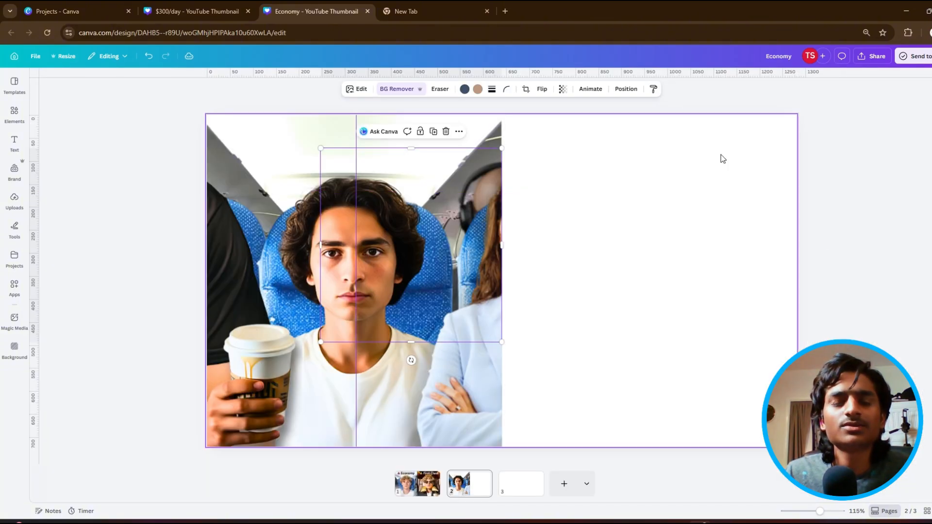
Compare the headphone man with the reference page, scale him down slightly, and adjust his vertical position behind the woman's head.
{"action": "left_click_drag", "start_coordinate": [420, 174], "coordinate": [420, 181]}
{"action": "left_click", "coordinate": [427, 479]}
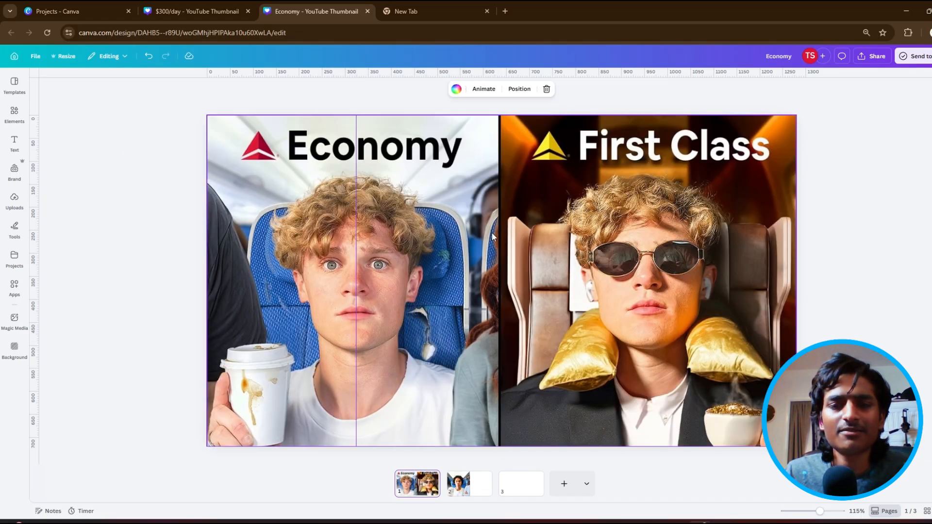
{"action": "left_click", "coordinate": [455, 484]}
{"action": "left_click", "coordinate": [391, 160]}
{"action": "left_click", "coordinate": [382, 127]}
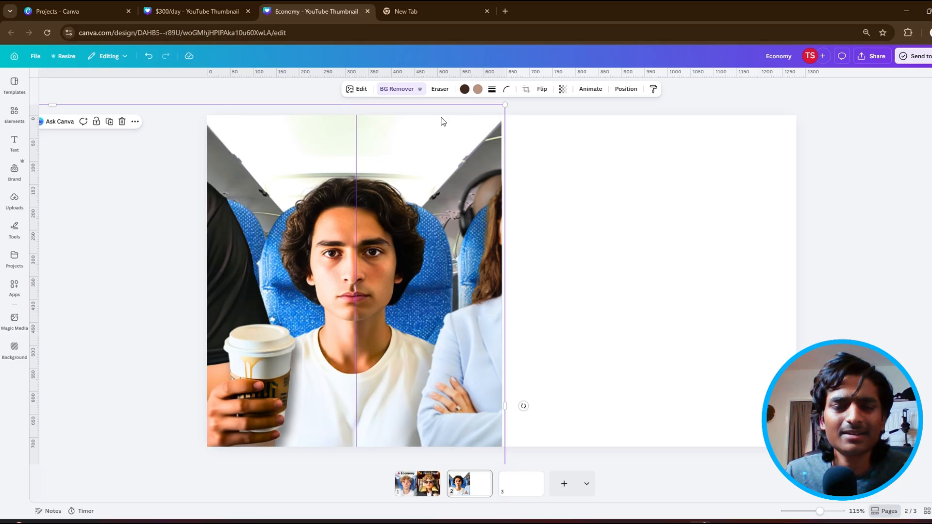
{"action": "left_click", "coordinate": [625, 89]}
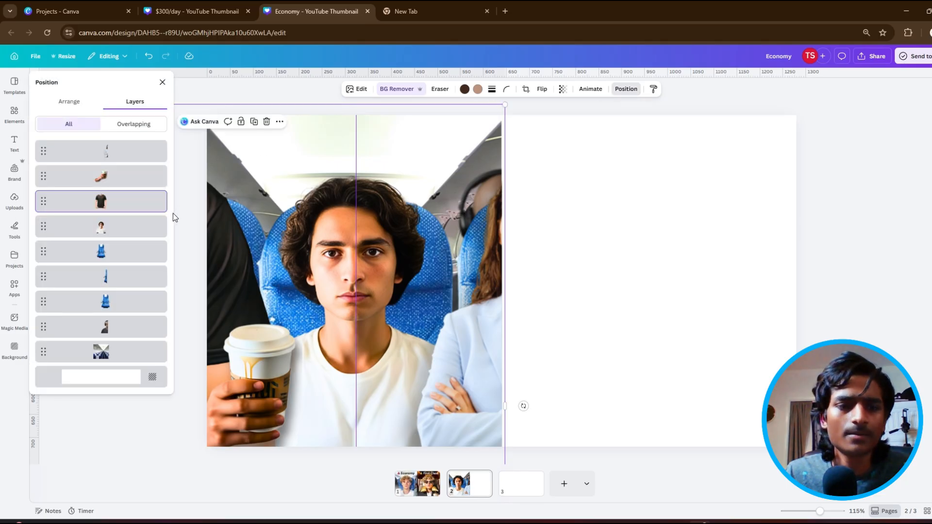
{"action": "left_click", "coordinate": [102, 326]}
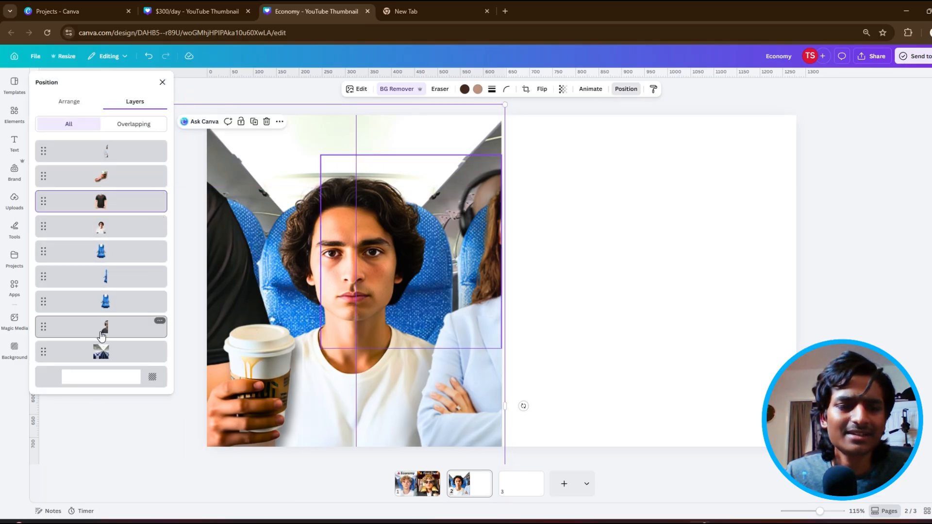
{"action": "left_click_drag", "start_coordinate": [318, 155], "coordinate": [332, 168]}
{"action": "left_click_drag", "start_coordinate": [413, 223], "coordinate": [414, 204]}
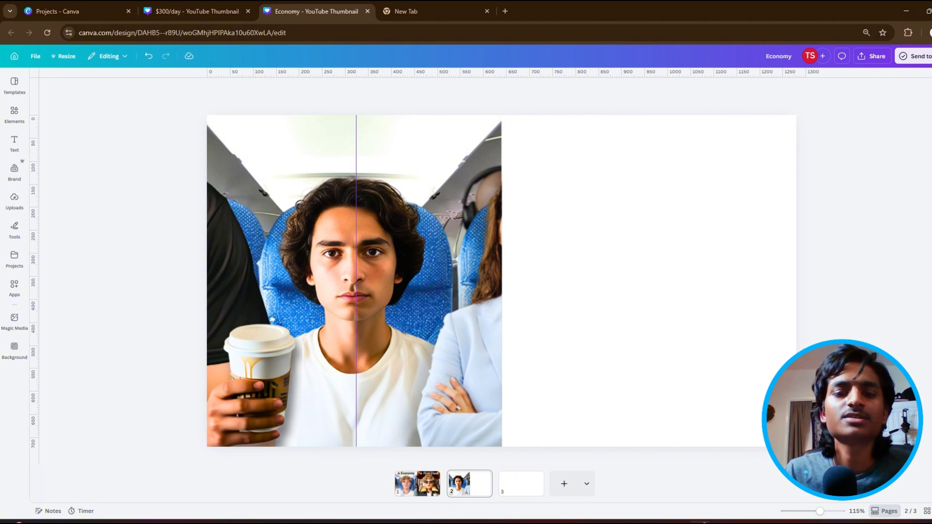
Try to place another copy of the blue seat behind the headphone man, layered just above the cabin background and scaled down.
{"action": "left_click", "coordinate": [374, 377]}
{"action": "left_click", "coordinate": [616, 94]}
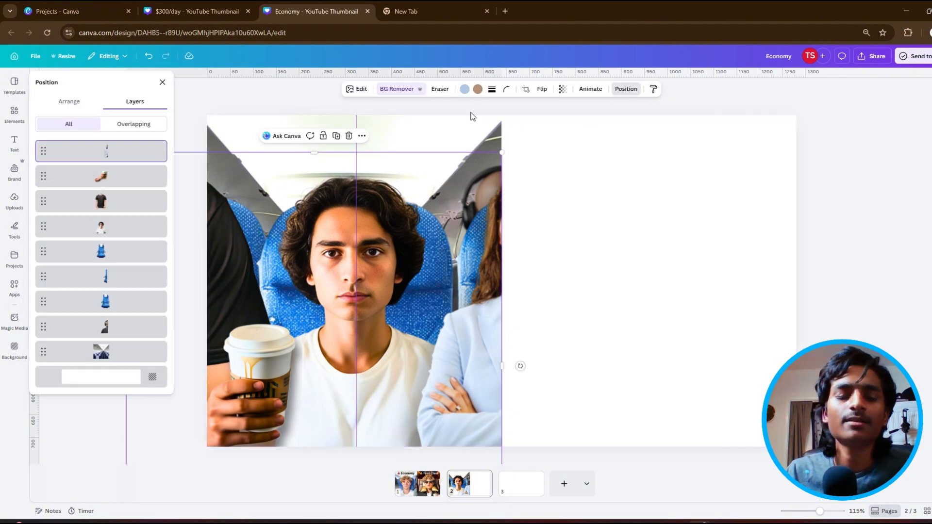
{"action": "left_click", "coordinate": [105, 251]}
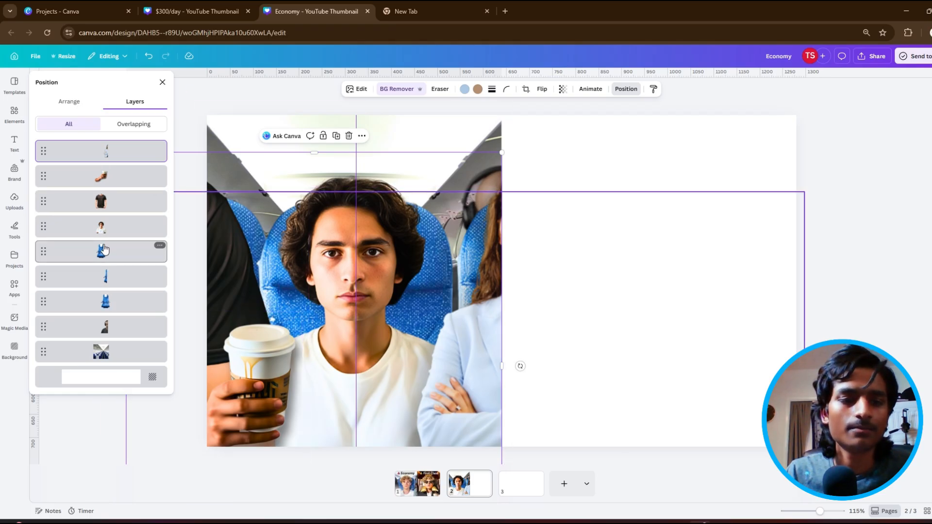
{"action": "left_click", "coordinate": [378, 176]}
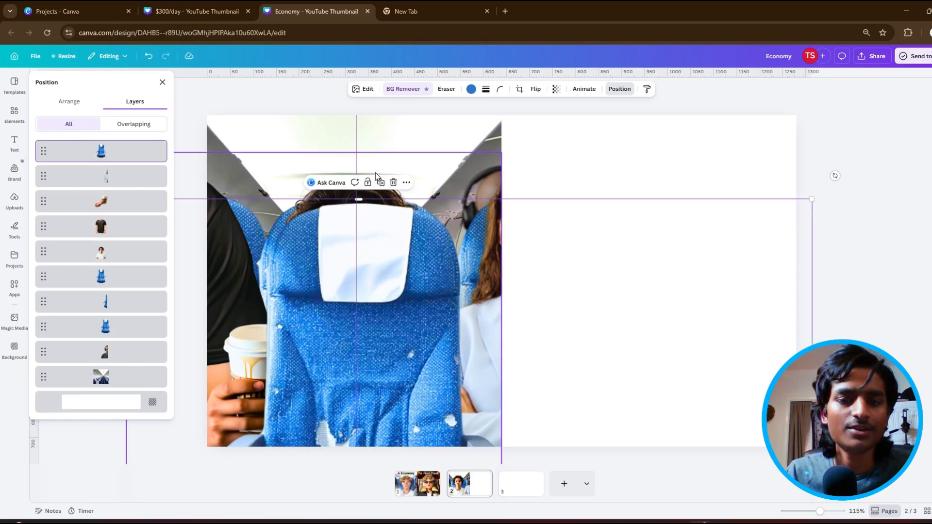
{"action": "left_click_drag", "start_coordinate": [89, 152], "coordinate": [105, 326]}
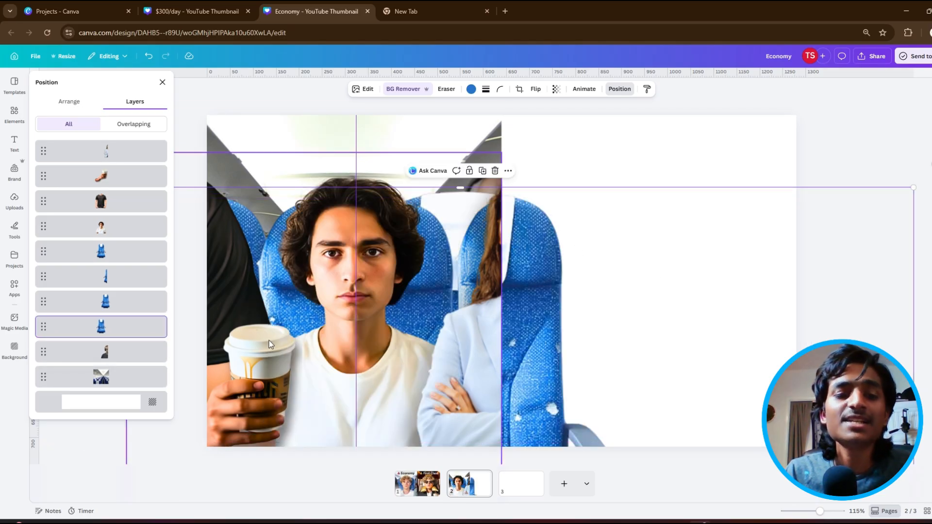
{"action": "left_click_drag", "start_coordinate": [107, 333], "coordinate": [111, 368]}
{"action": "left_click_drag", "start_coordinate": [879, 226], "coordinate": [905, 217]}
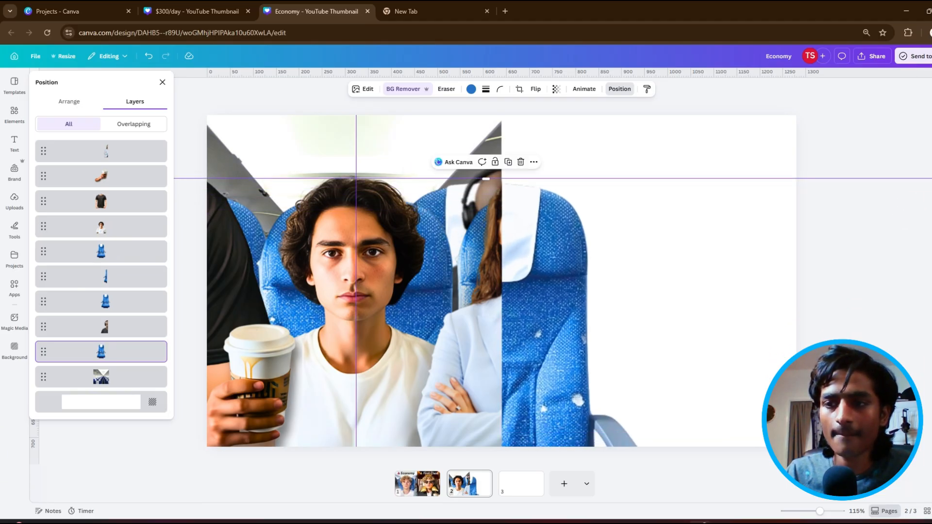
{"action": "left_click_drag", "start_coordinate": [928, 179], "coordinate": [835, 244]}
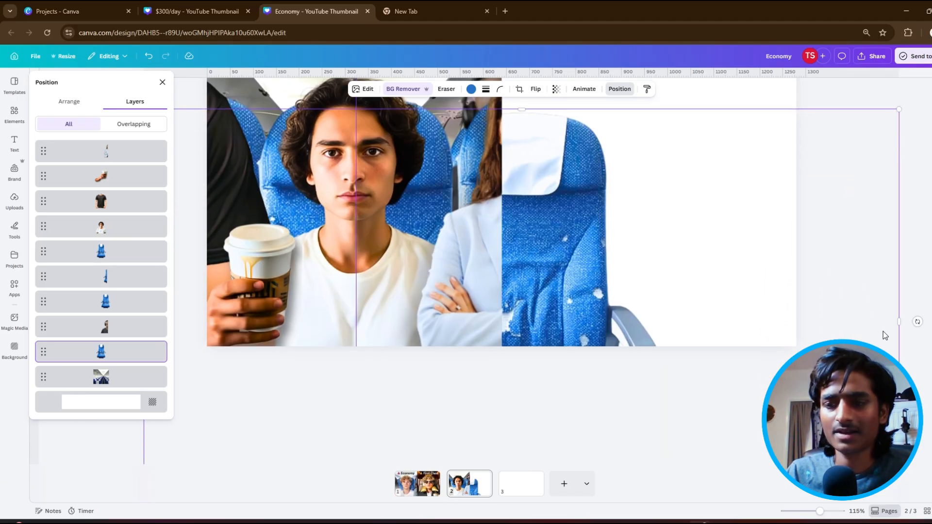
Check the reference page, search the elements for "tear paper" graphics, and add a diagonal torn-edge crack to the economy page.
{"action": "left_click", "coordinate": [418, 482]}
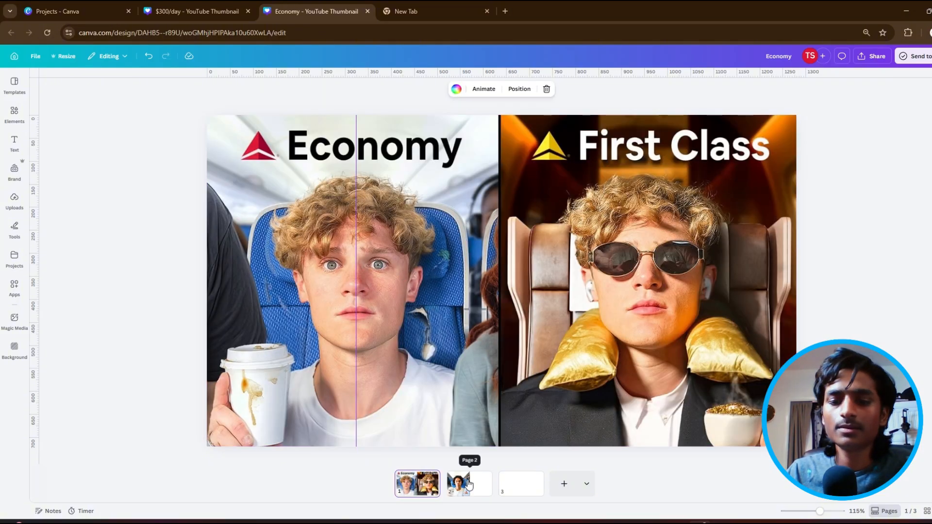
{"action": "left_click", "coordinate": [468, 484]}
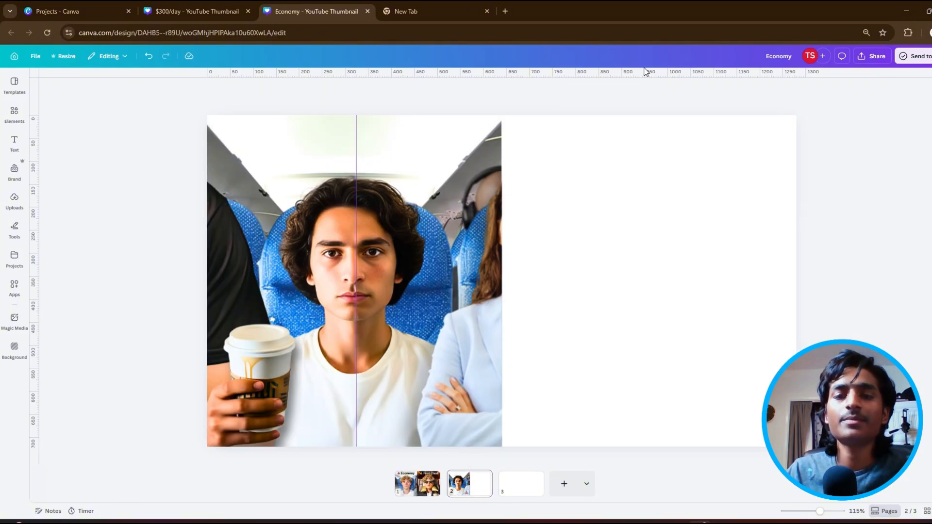
{"action": "left_click", "coordinate": [15, 114]}
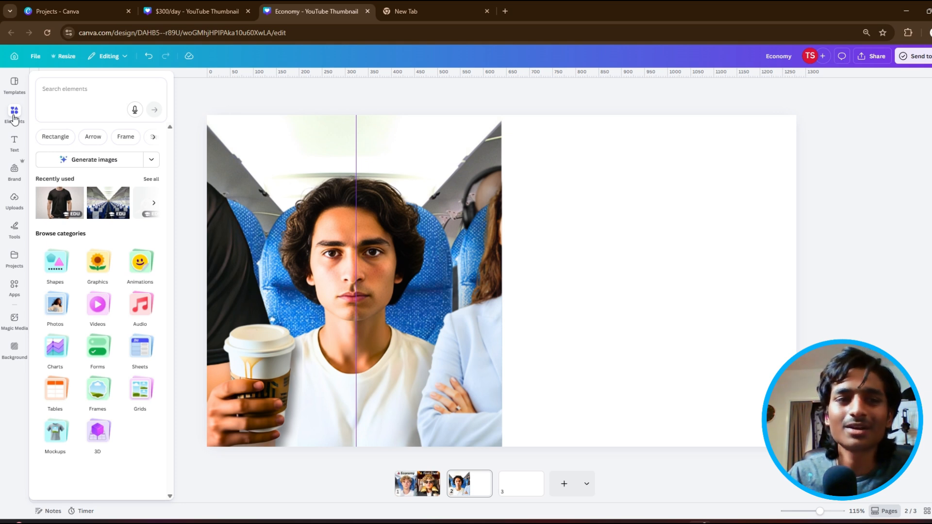
{"action": "left_click", "coordinate": [48, 94]}
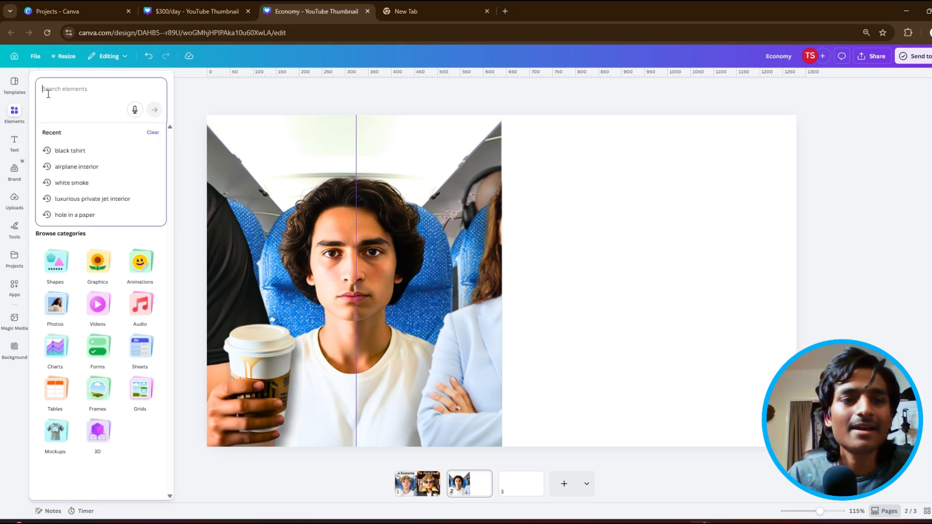
{"action": "type", "text": "tear"}
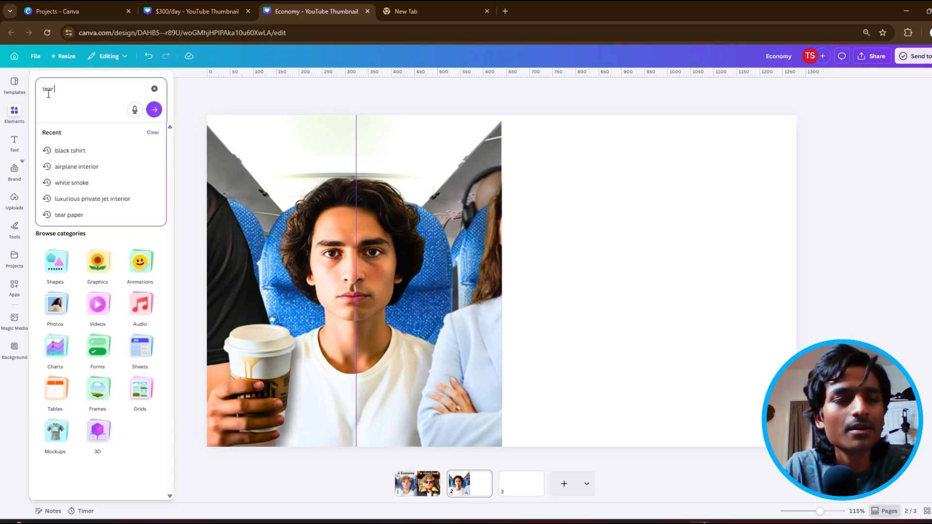
{"action": "left_click", "coordinate": [69, 214]}
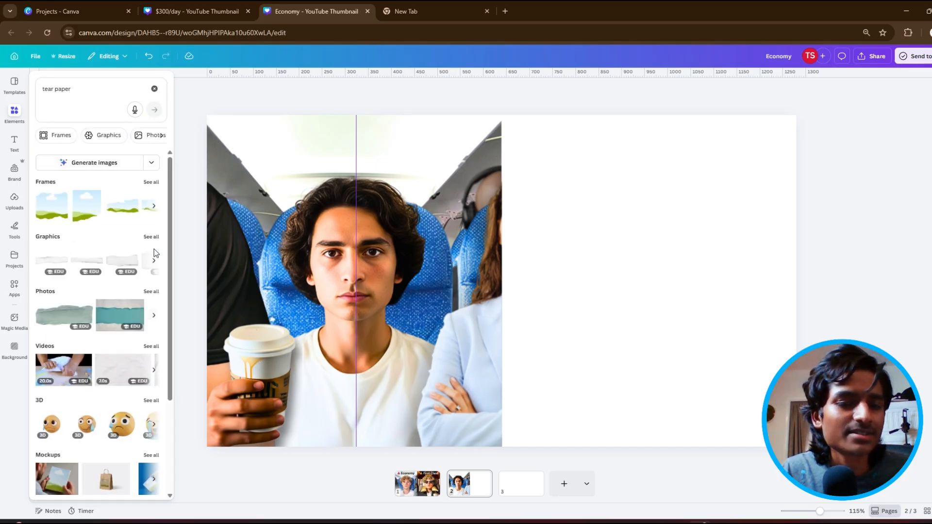
{"action": "left_click", "coordinate": [159, 238]}
{"action": "scroll", "coordinate": [109, 252], "scroll_direction": "down", "scroll_amount": 2}
{"action": "left_click", "coordinate": [110, 266]}
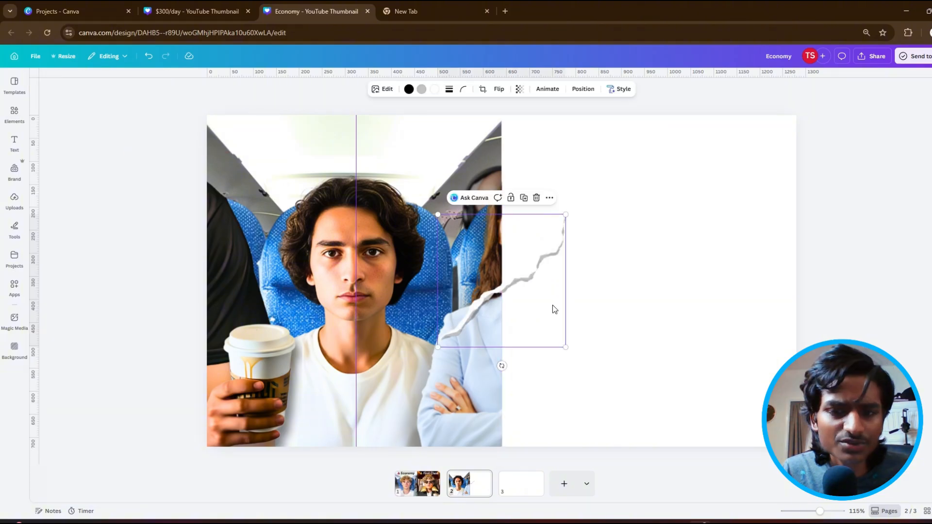
Recolour the grey part of the tear graphic black and shrink the graphic to less than half its size.
{"action": "left_click", "coordinate": [422, 90]}
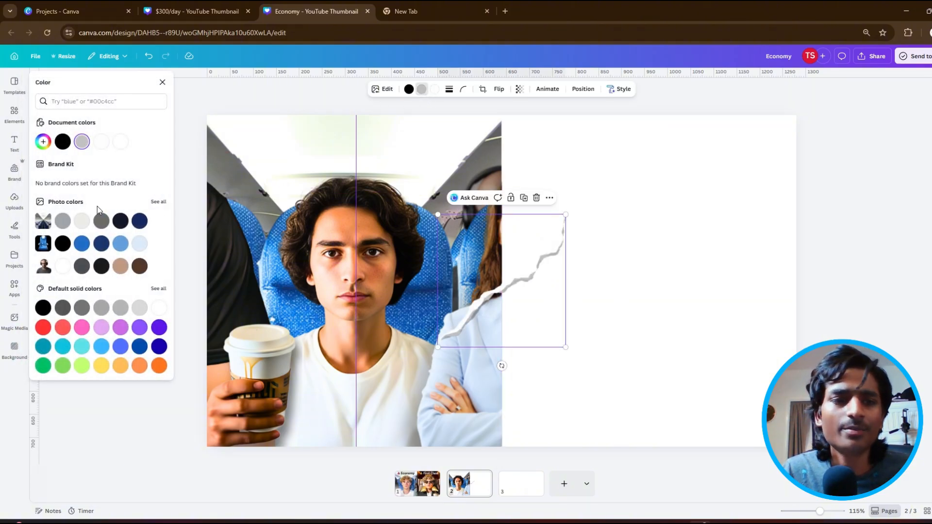
{"action": "left_click", "coordinate": [65, 146]}
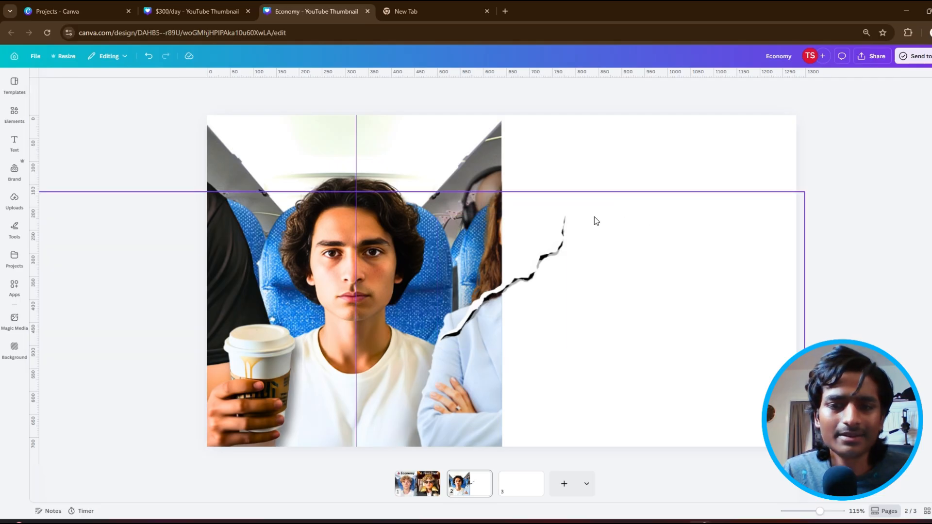
{"action": "left_click", "coordinate": [540, 224]}
{"action": "left_click_drag", "start_coordinate": [565, 214], "coordinate": [492, 291]}
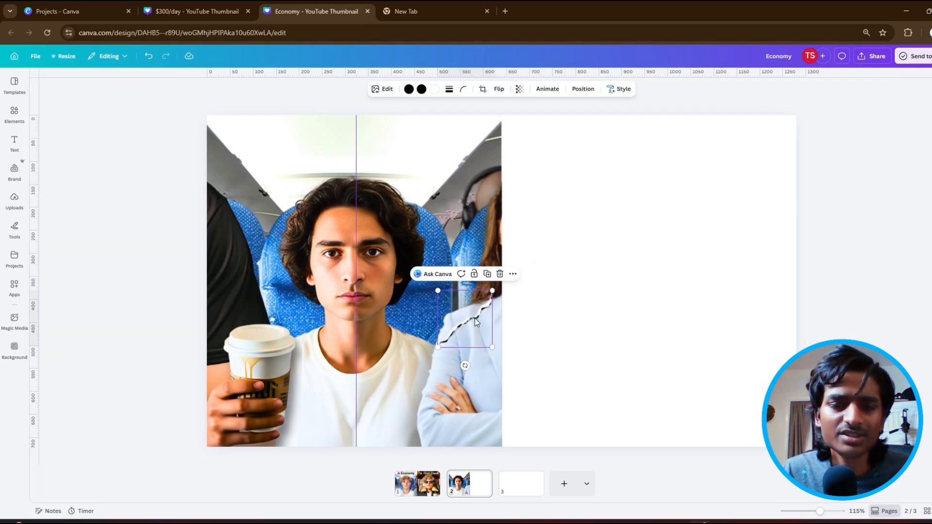
Rotate the torn-edge crack to run steeply downward and place it on the blue seat between the man and the woman.
{"action": "left_click_drag", "start_coordinate": [475, 321], "coordinate": [450, 267]}
{"action": "left_click_drag", "start_coordinate": [440, 311], "coordinate": [436, 333]}
{"action": "left_click_drag", "start_coordinate": [423, 254], "coordinate": [419, 261]}
{"action": "left_click_drag", "start_coordinate": [435, 332], "coordinate": [436, 336]}
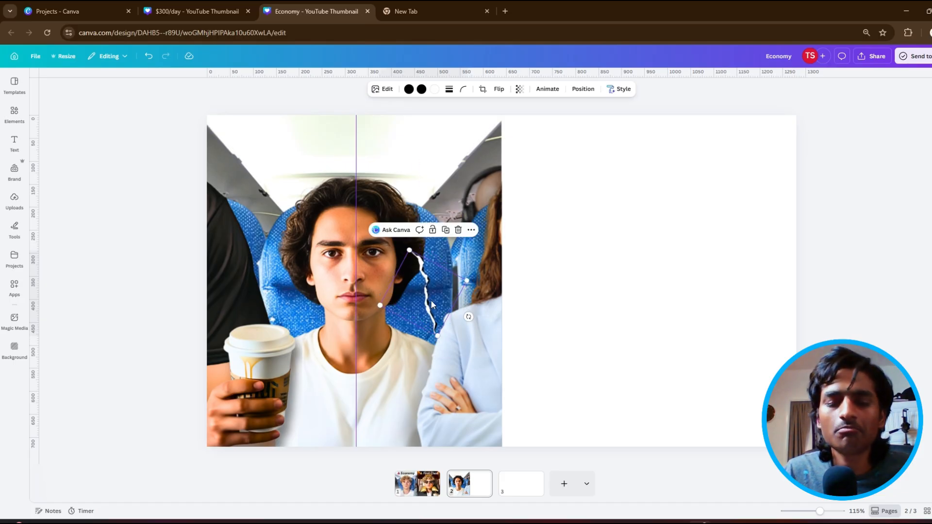
{"action": "left_click_drag", "start_coordinate": [430, 299], "coordinate": [433, 303]}
Search the elements for "hole in the paper" graphics and add the round white torn-paper hole to the economy page.
{"action": "left_click", "coordinate": [23, 123]}
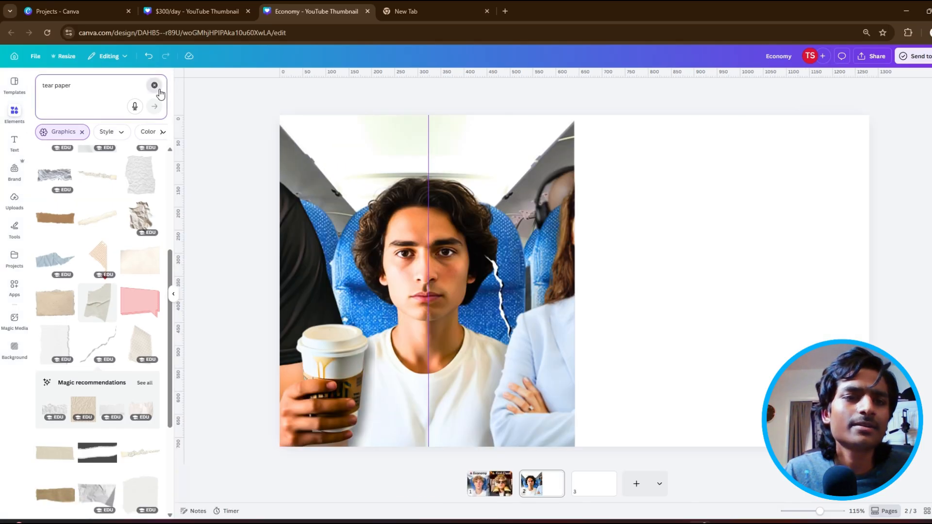
{"action": "left_click", "coordinate": [154, 89]}
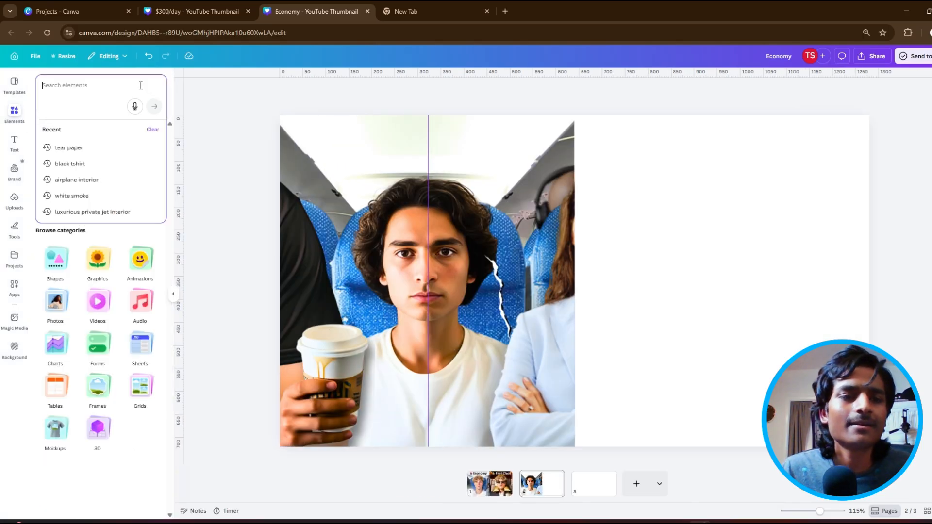
{"action": "type", "text": "hole"}
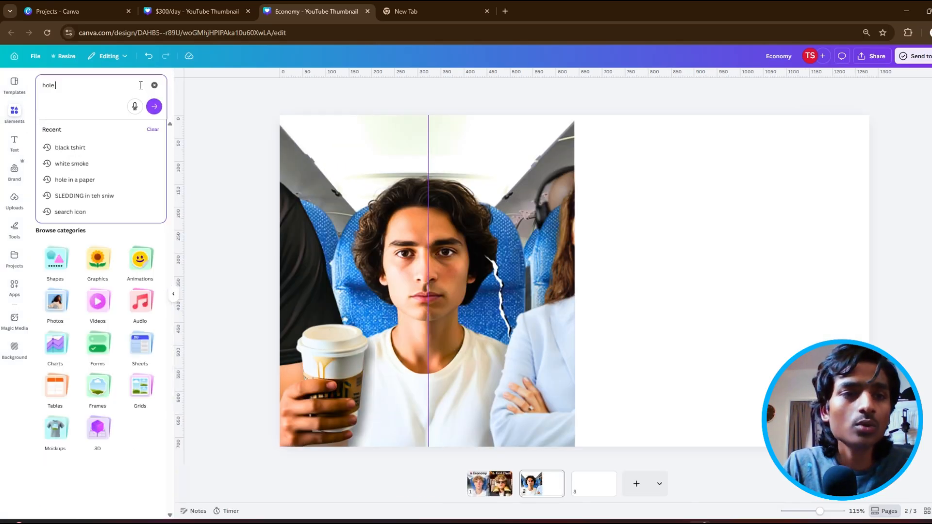
{"action": "type", "text": " in the paper"}
{"action": "key", "text": "Return"}
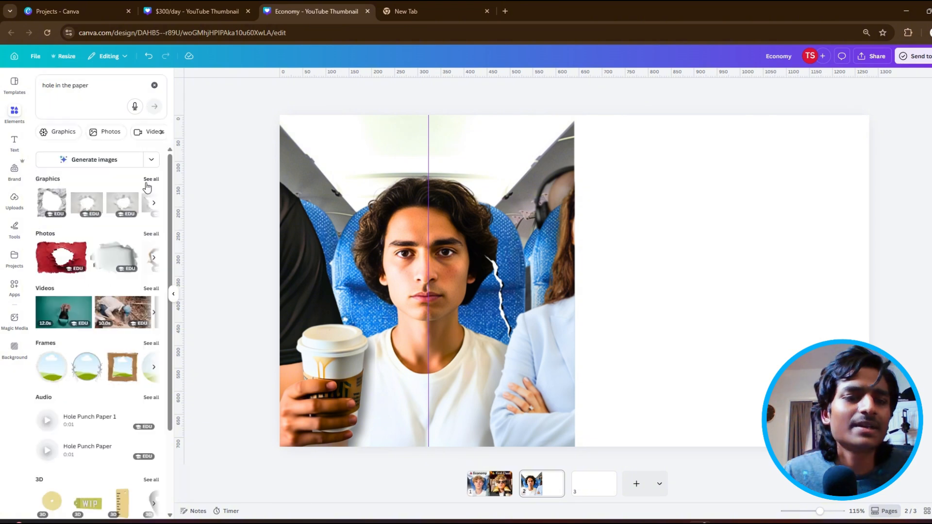
{"action": "left_click", "coordinate": [148, 181]}
{"action": "scroll", "coordinate": [129, 236], "scroll_direction": "down", "scroll_amount": 2}
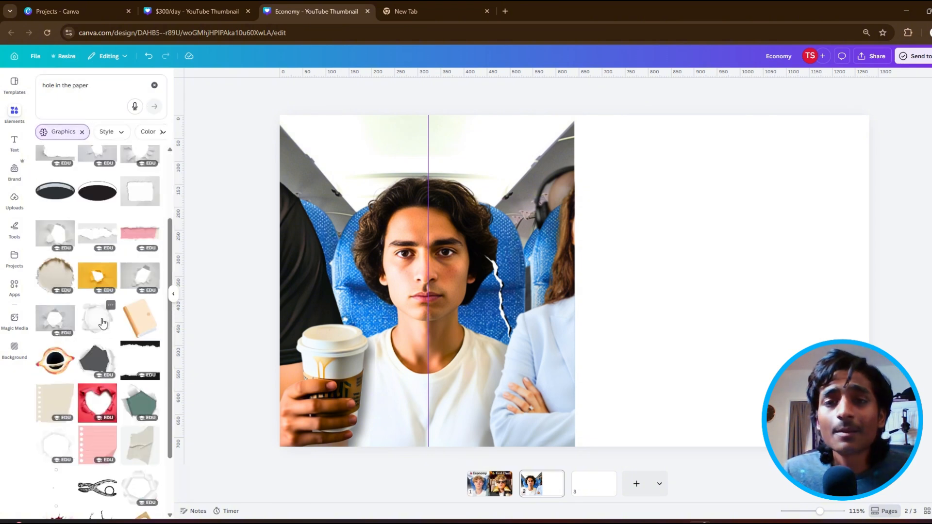
{"action": "left_click", "coordinate": [111, 306]}
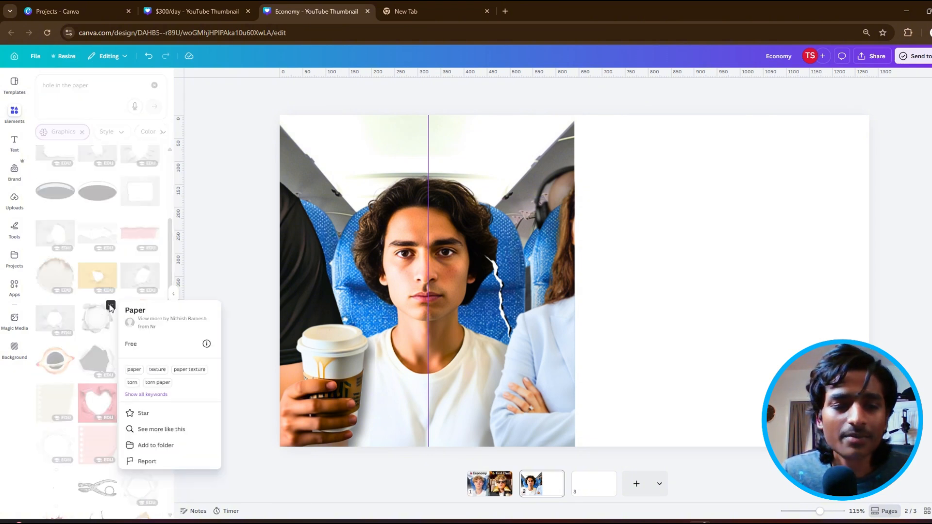
{"action": "left_click", "coordinate": [110, 307]}
{"action": "left_click", "coordinate": [104, 321]}
Give the torn-paper hole a drop shadow with blur 98, angle 43, distance 100 and intensity 100.
{"action": "left_click", "coordinate": [480, 89]}
{"action": "left_click", "coordinate": [88, 340]}
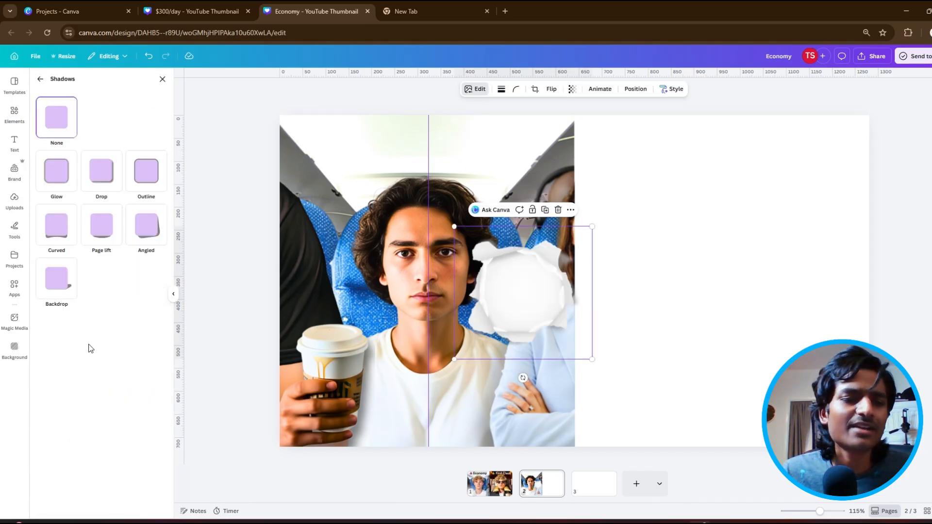
{"action": "left_click", "coordinate": [116, 170]}
{"action": "left_click_drag", "start_coordinate": [90, 444], "coordinate": [144, 444]}
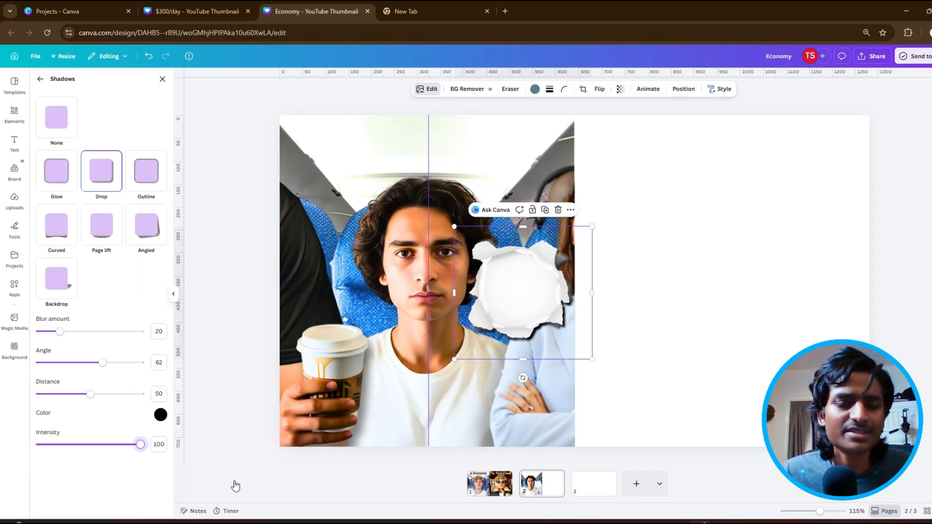
{"action": "left_click_drag", "start_coordinate": [80, 395], "coordinate": [144, 394]}
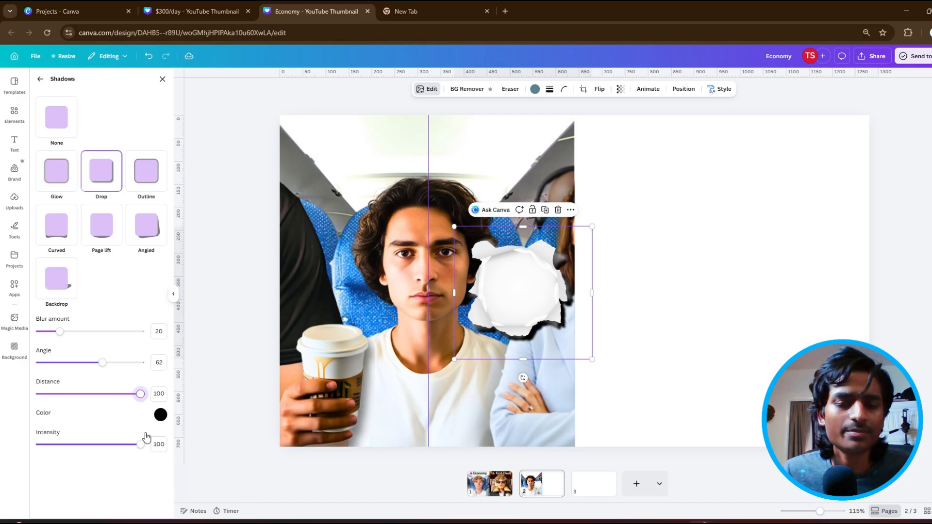
{"action": "left_click_drag", "start_coordinate": [102, 362], "coordinate": [83, 369]}
{"action": "left_click_drag", "start_coordinate": [60, 332], "coordinate": [139, 331]}
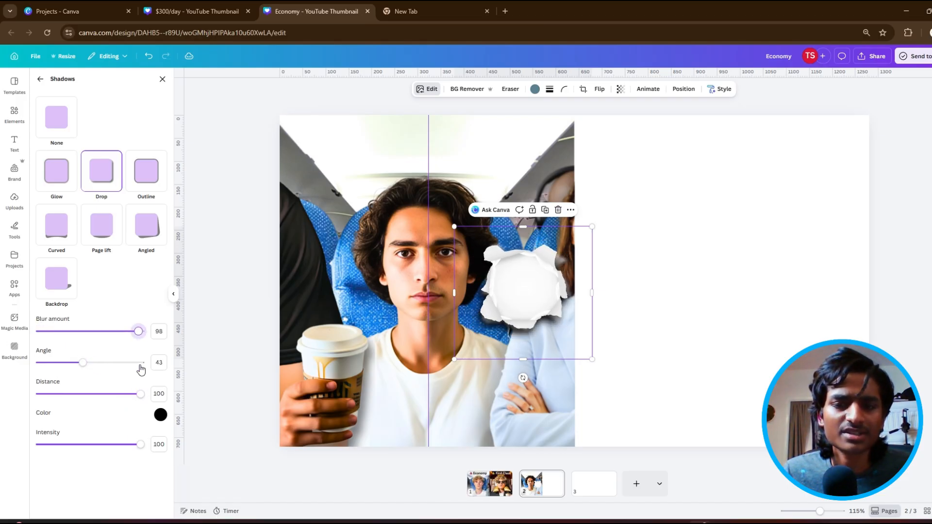
Shrink and tilt the torn-paper hole, align it with the crack on the blue seat, and layer it behind the man.
{"action": "left_click", "coordinate": [174, 293]}
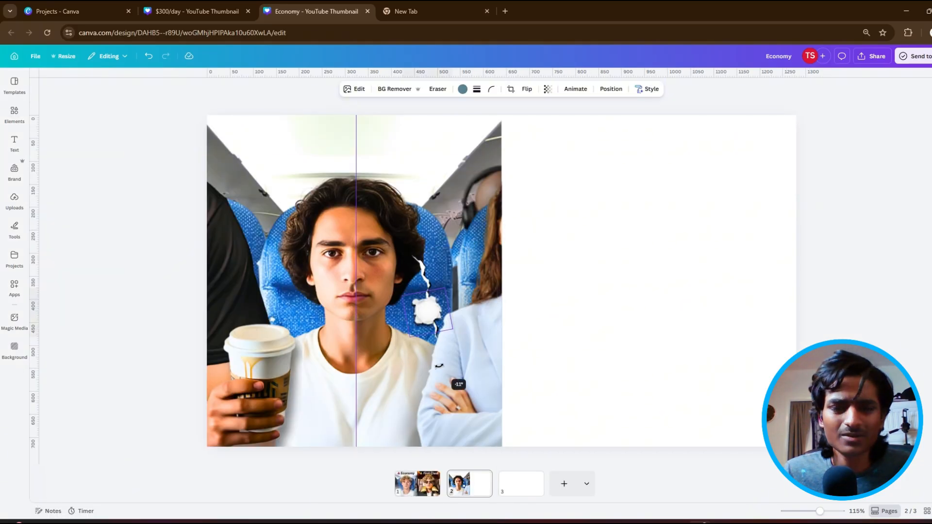
{"action": "left_click_drag", "start_coordinate": [448, 372], "coordinate": [446, 368]}
{"action": "left_click", "coordinate": [609, 90]}
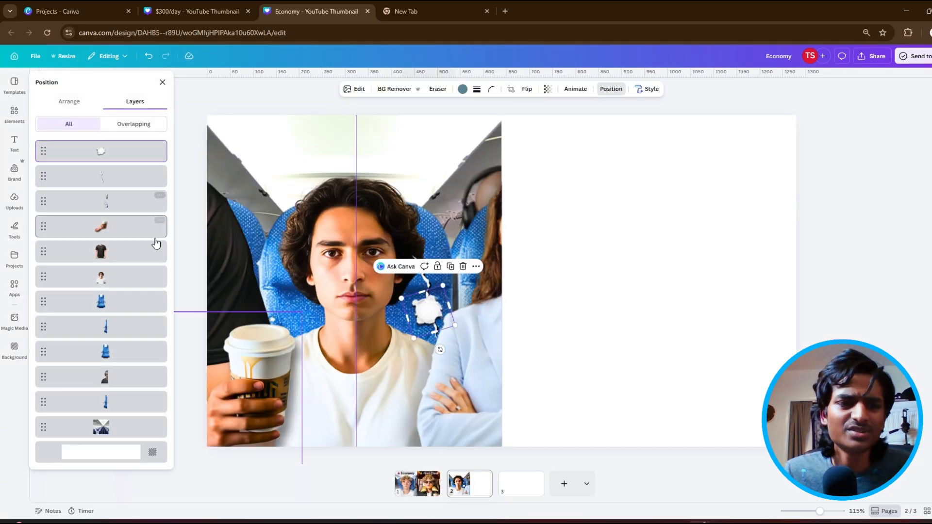
{"action": "left_click", "coordinate": [105, 176]}
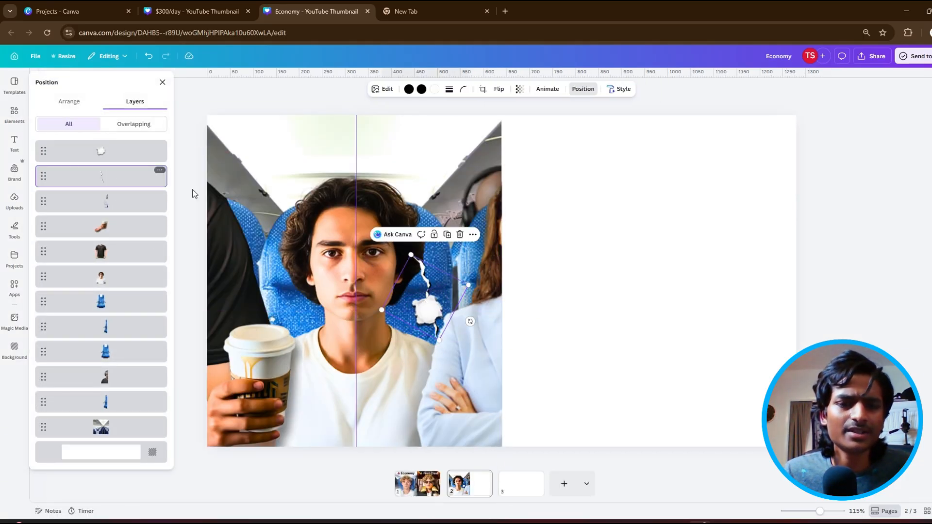
{"action": "left_click", "coordinate": [418, 282]}
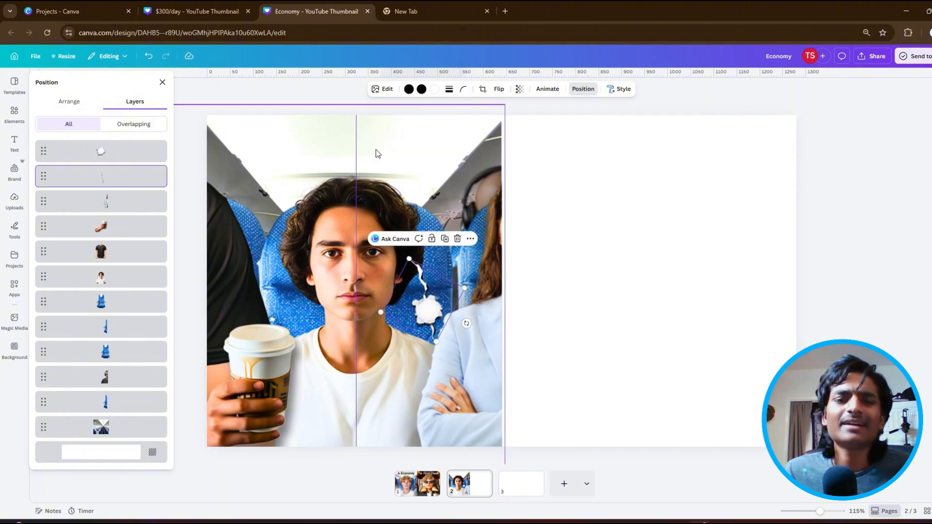
{"action": "left_click", "coordinate": [439, 299]}
{"action": "left_click_drag", "start_coordinate": [442, 286], "coordinate": [439, 290]}
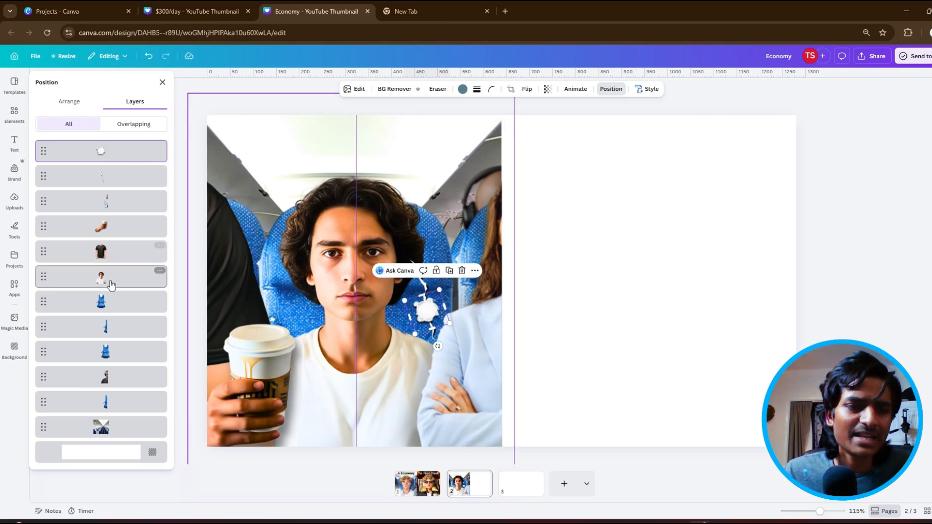
{"action": "left_click_drag", "start_coordinate": [115, 145], "coordinate": [118, 286]}
{"action": "left_click", "coordinate": [163, 82]}
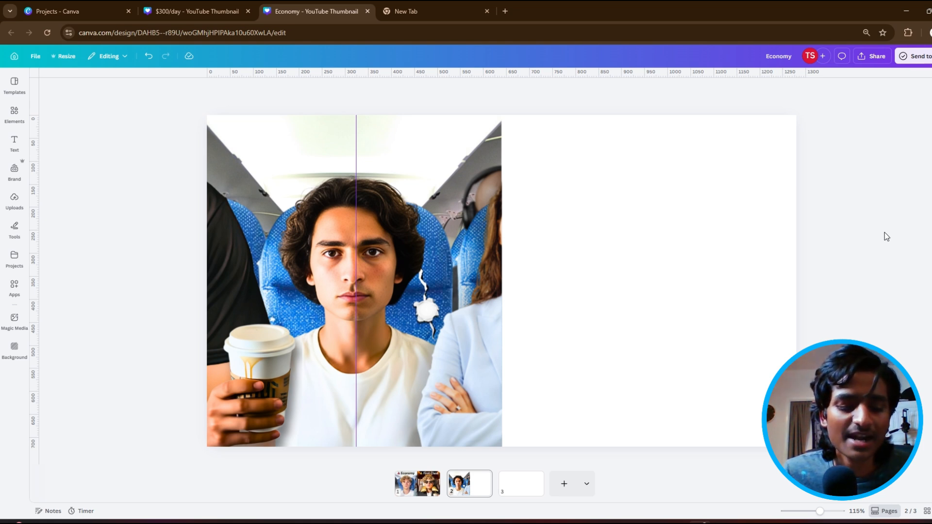
Add a square and fill it with a gradient from solid black to fully transparent black.
{"action": "key", "text": "r"}
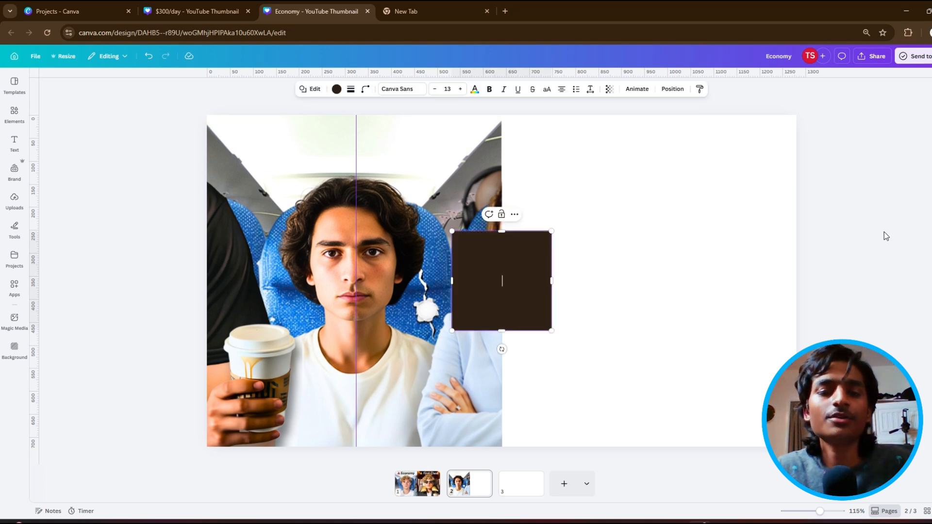
{"action": "left_click", "coordinate": [336, 90]}
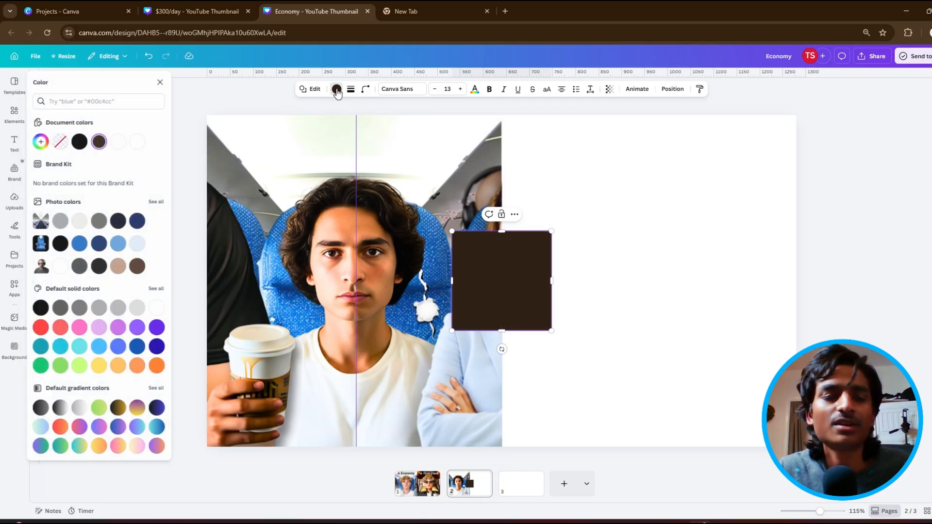
{"action": "left_click", "coordinate": [42, 141]}
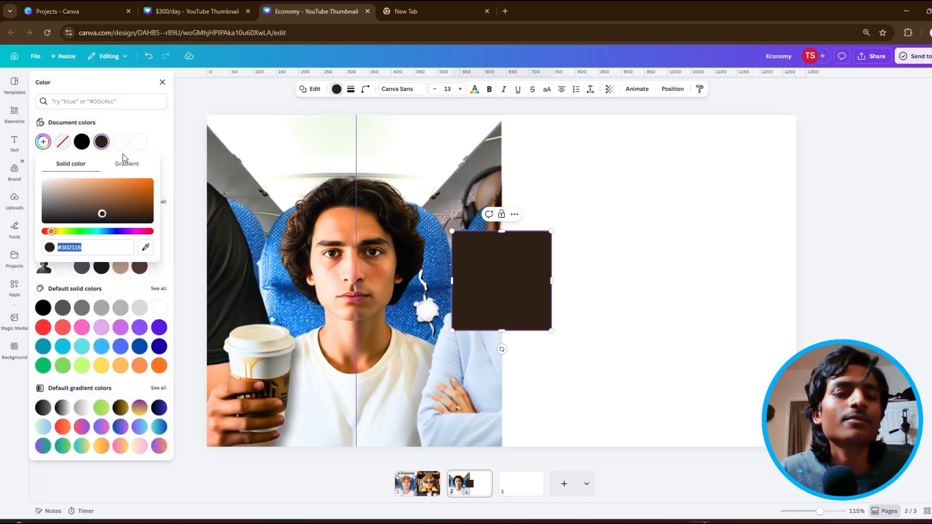
{"action": "left_click", "coordinate": [131, 168]}
{"action": "left_click", "coordinate": [49, 200]}
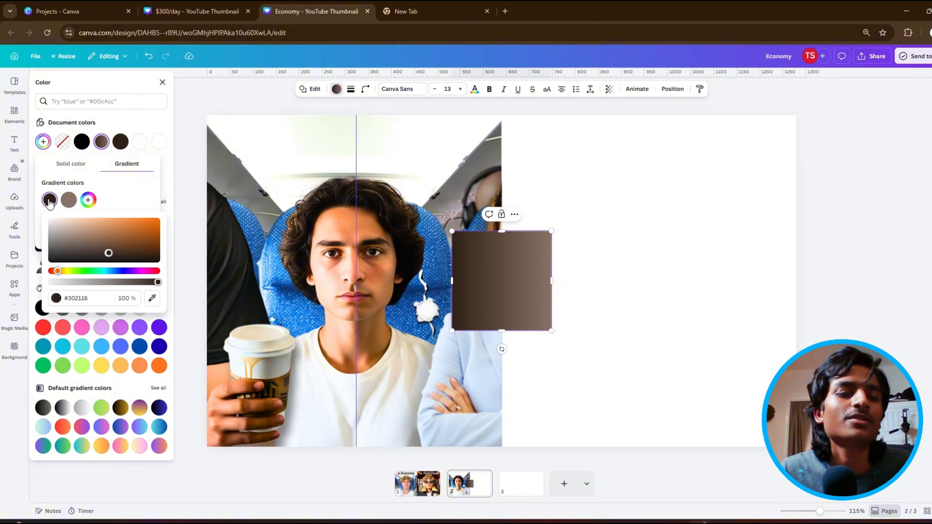
{"action": "left_click_drag", "start_coordinate": [104, 252], "coordinate": [173, 287]}
{"action": "left_click", "coordinate": [75, 203]}
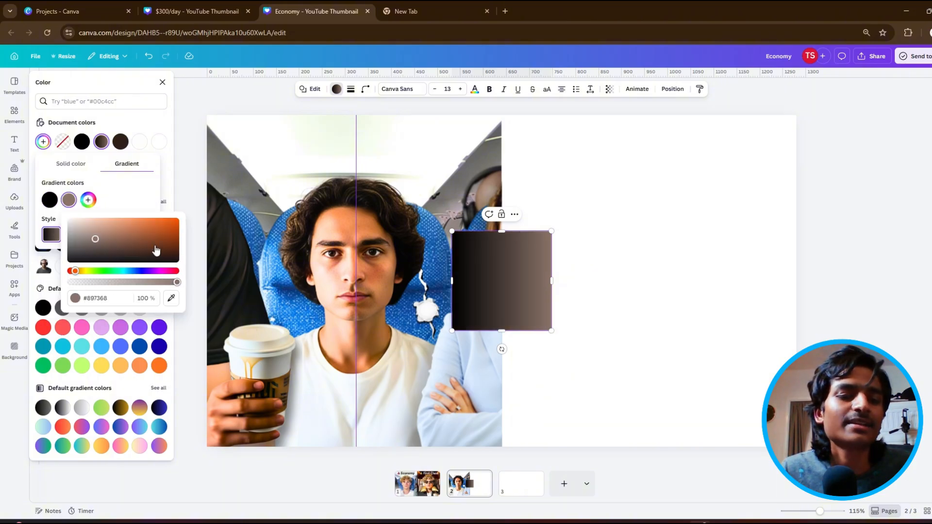
{"action": "left_click", "coordinate": [177, 261]}
{"action": "left_click", "coordinate": [69, 200]}
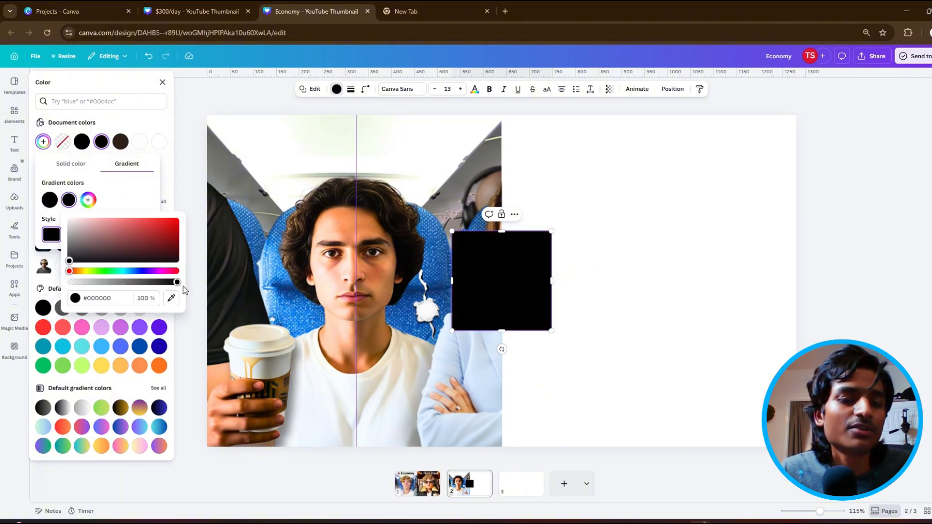
{"action": "left_click_drag", "start_coordinate": [176, 281], "coordinate": [32, 285]}
{"action": "left_click", "coordinate": [555, 270]}
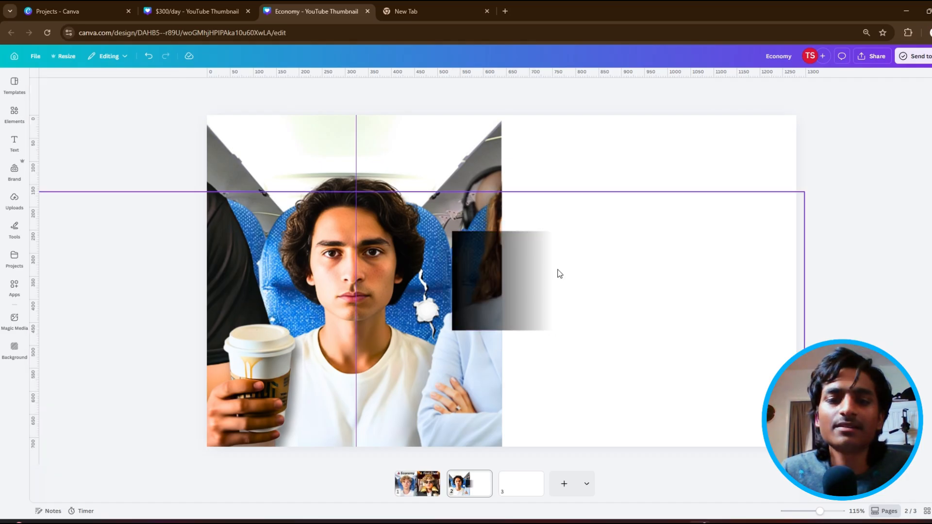
Move the gradient square over the man's face and rotate it so its dark edge faces down.
{"action": "left_click", "coordinate": [510, 278]}
{"action": "left_click_drag", "start_coordinate": [510, 278], "coordinate": [331, 280]}
{"action": "left_click_drag", "start_coordinate": [324, 345], "coordinate": [391, 277]}
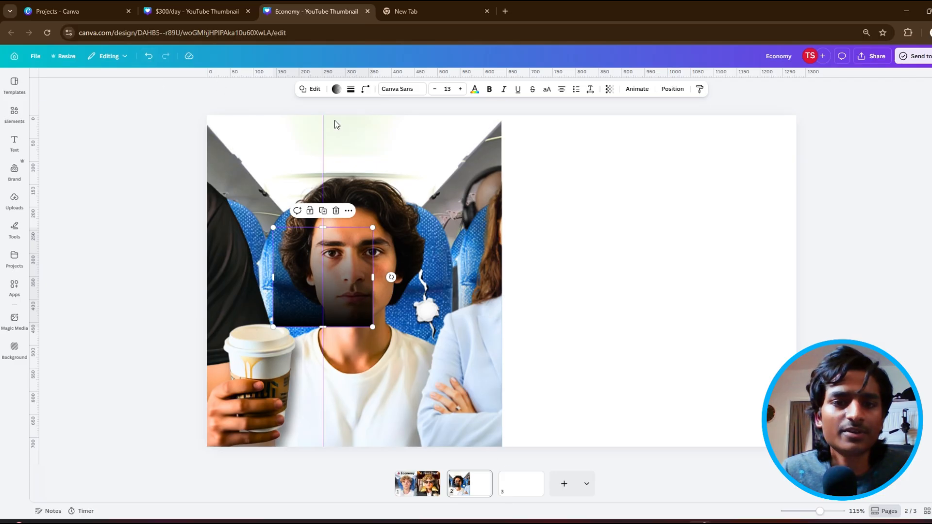
Move the vertical guide to the centre of the page, at the economy image's edge, and lock the guides.
{"action": "left_click_drag", "start_coordinate": [324, 114], "coordinate": [502, 115]}
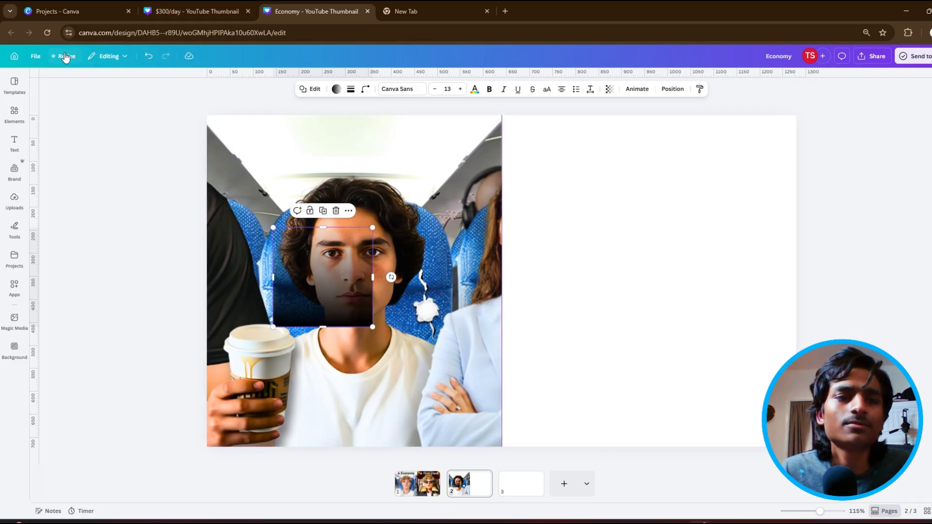
{"action": "left_click", "coordinate": [35, 57]}
{"action": "mouse_move", "coordinate": [73, 167]}
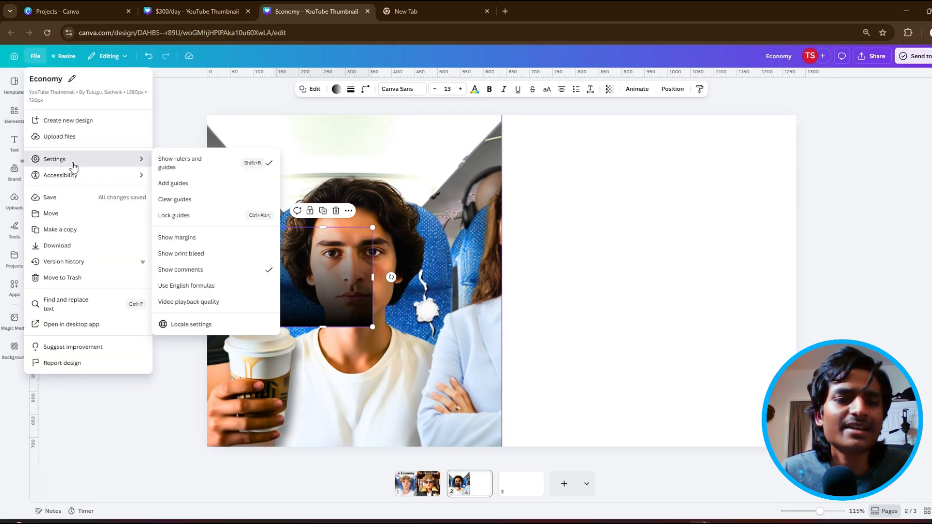
{"action": "left_click", "coordinate": [183, 215]}
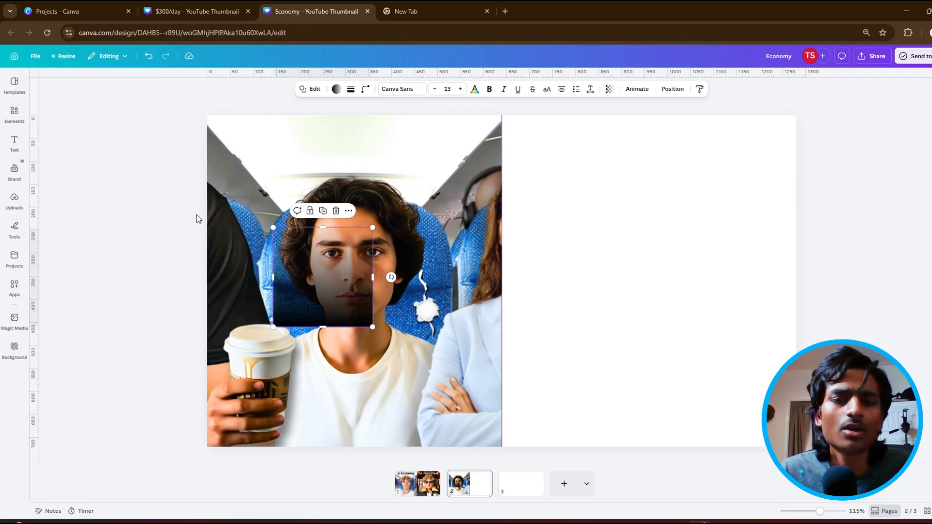
Stretch the gradient across the economy half's full width and past its lower edge, and layer it behind the front passengers and seats.
{"action": "left_click_drag", "start_coordinate": [327, 265], "coordinate": [503, 292]}
{"action": "left_click_drag", "start_coordinate": [354, 330], "coordinate": [369, 463]}
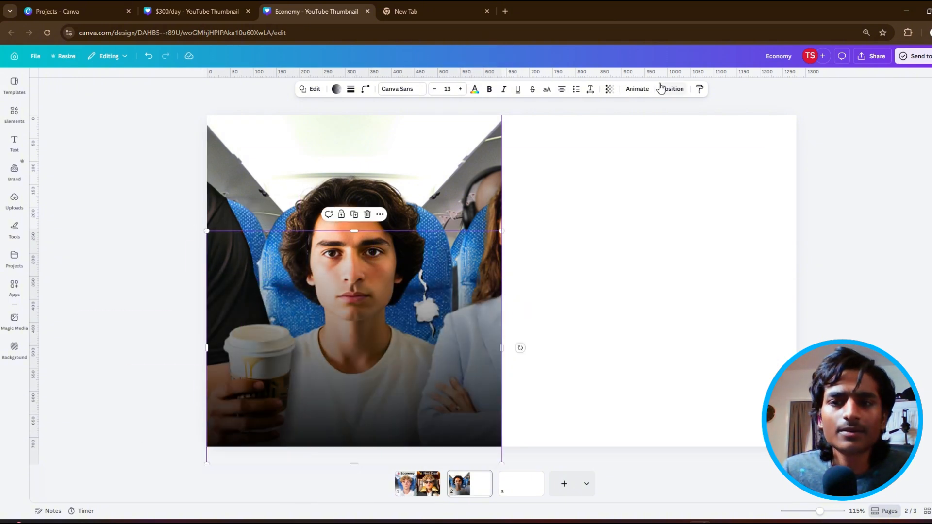
{"action": "left_click", "coordinate": [664, 89]}
{"action": "left_click_drag", "start_coordinate": [105, 157], "coordinate": [145, 373]}
{"action": "left_click_drag", "start_coordinate": [353, 231], "coordinate": [363, 177]}
{"action": "left_click", "coordinate": [903, 181]}
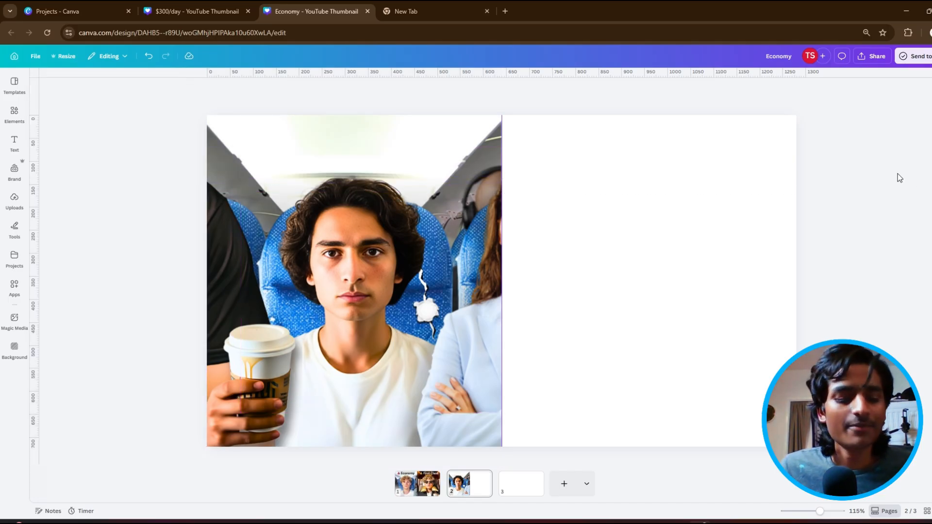
Add an "Economy" heading, enlarge it to font size 65, and place it above the man's head.
{"action": "key", "text": "t"}
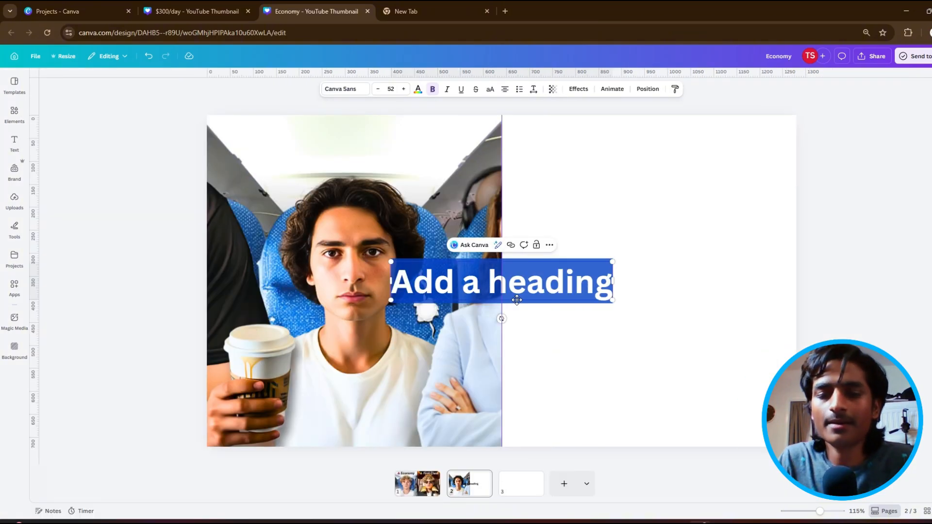
{"action": "type", "text": "Economy"}
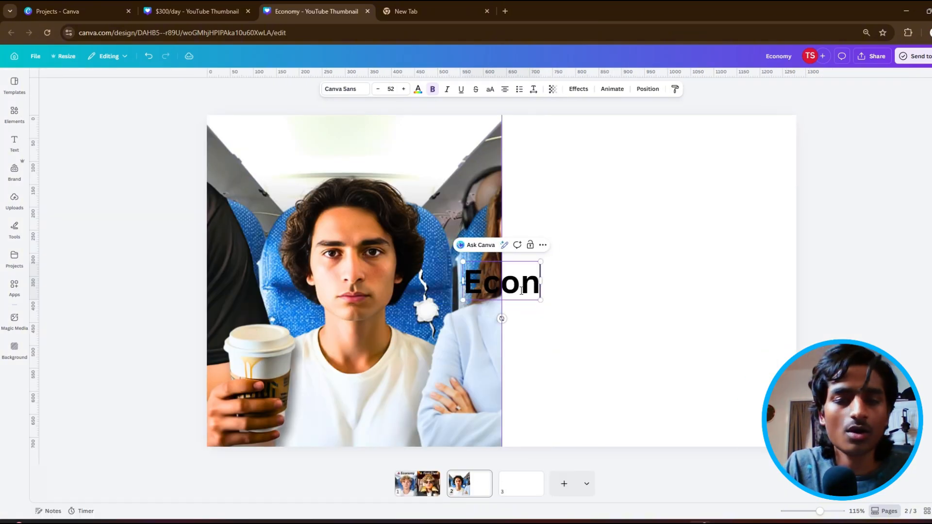
{"action": "left_click", "coordinate": [397, 89]}
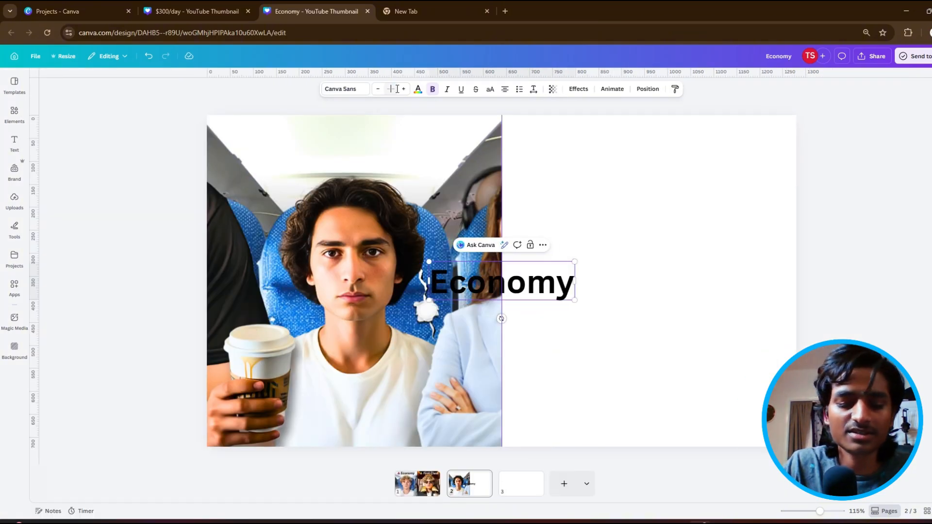
{"action": "left_click_drag", "start_coordinate": [540, 286], "coordinate": [418, 158]}
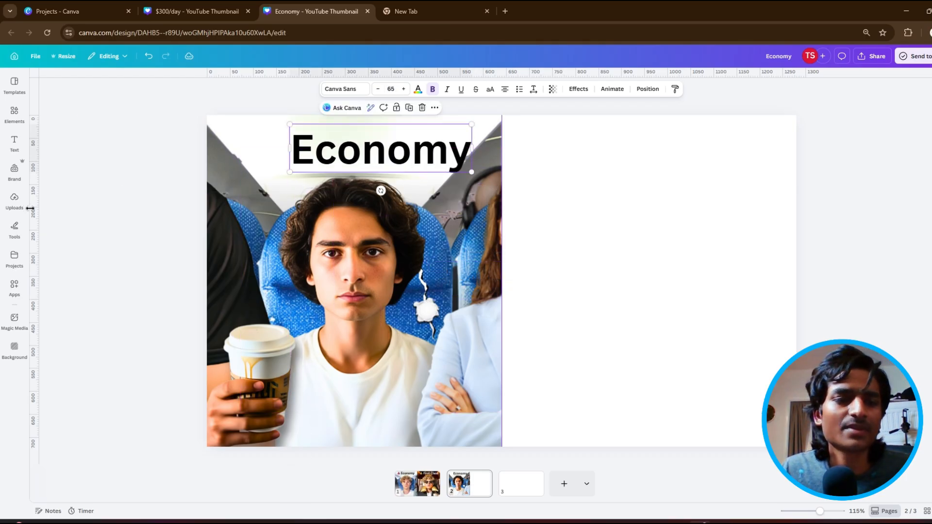
{"action": "left_click", "coordinate": [18, 204]}
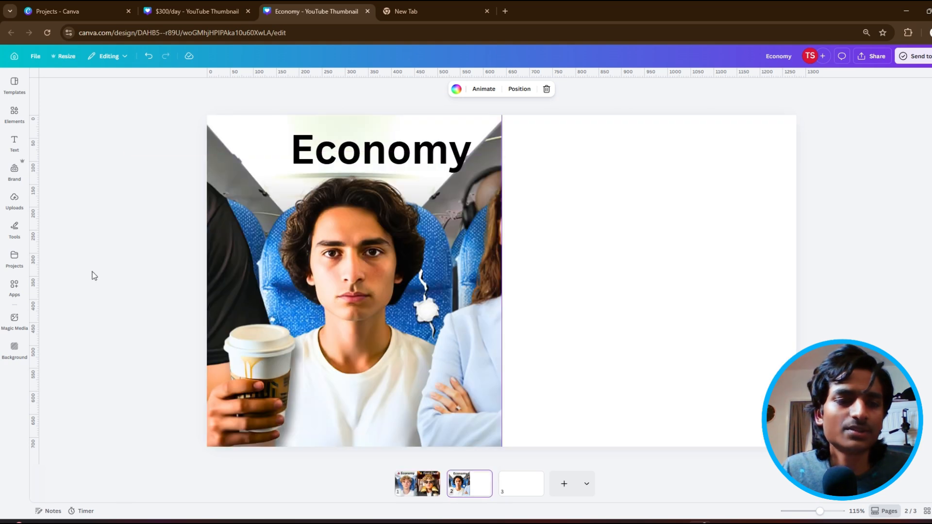
Add the uploaded red triangle airline logo image to the blank half of the page and remove its background.
{"action": "left_click", "coordinate": [14, 199]}
{"action": "scroll", "coordinate": [97, 388], "scroll_direction": "down", "scroll_amount": 5}
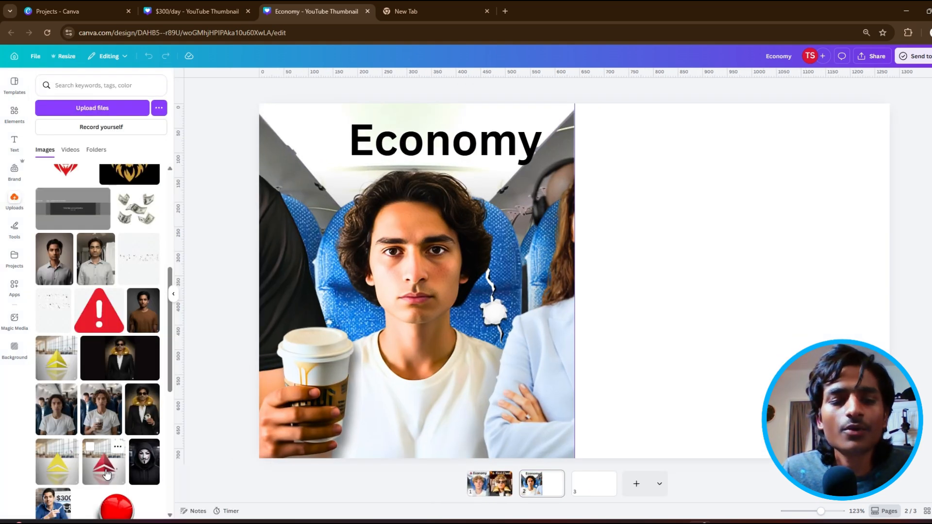
{"action": "left_click", "coordinate": [107, 473]}
{"action": "left_click", "coordinate": [173, 293]}
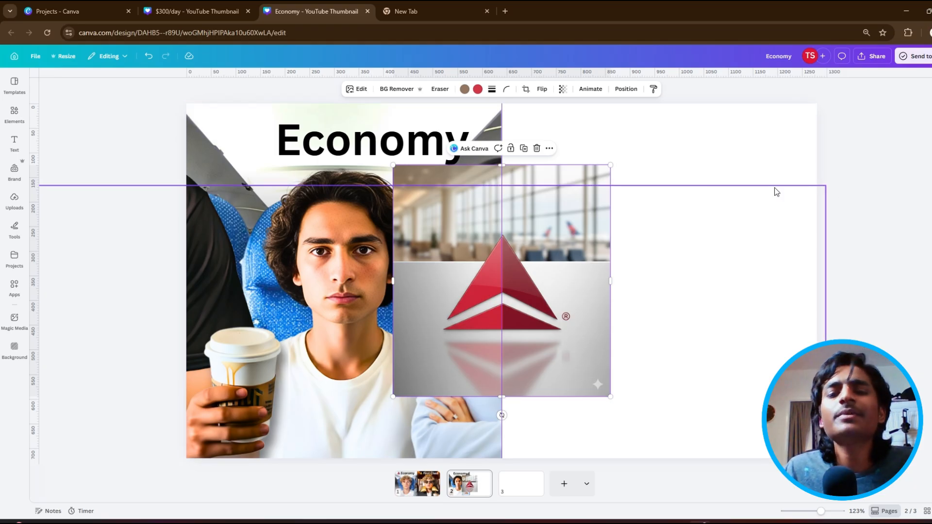
{"action": "left_click_drag", "start_coordinate": [534, 271], "coordinate": [685, 259]}
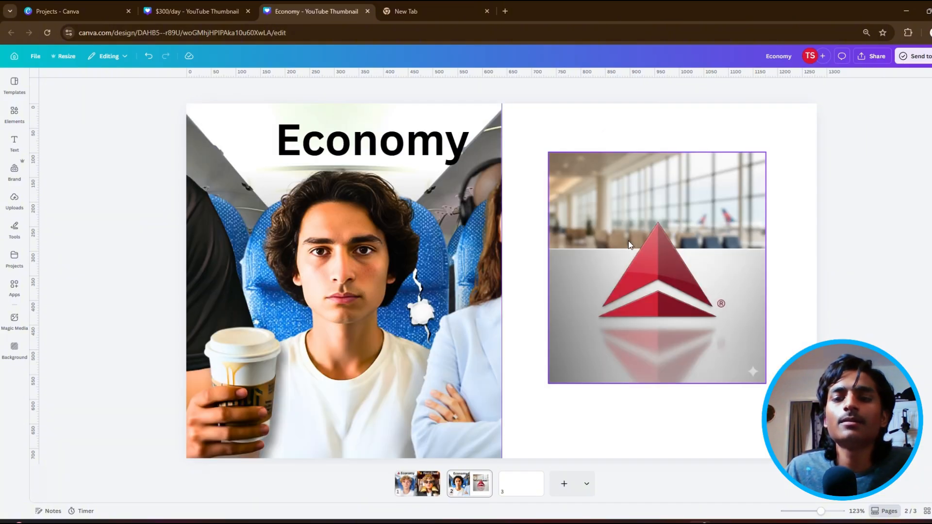
{"action": "left_click", "coordinate": [629, 245]}
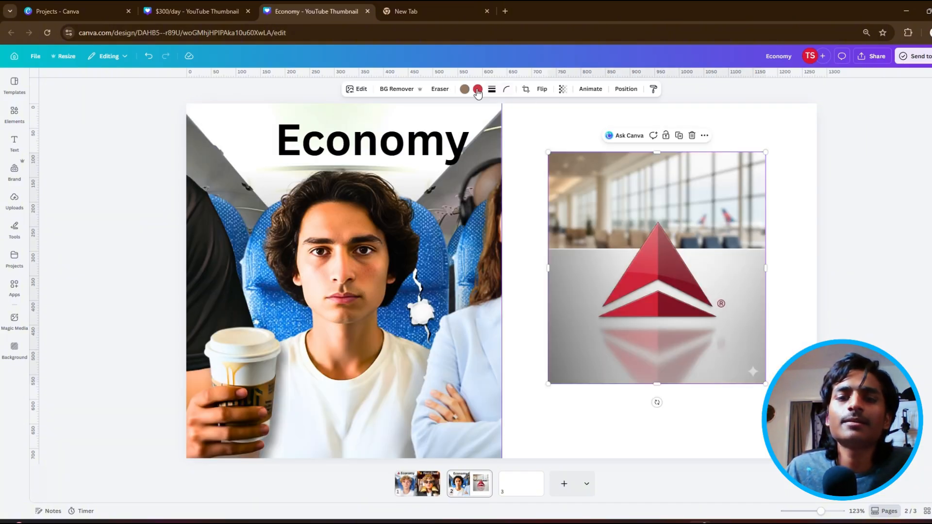
{"action": "left_click", "coordinate": [397, 89]}
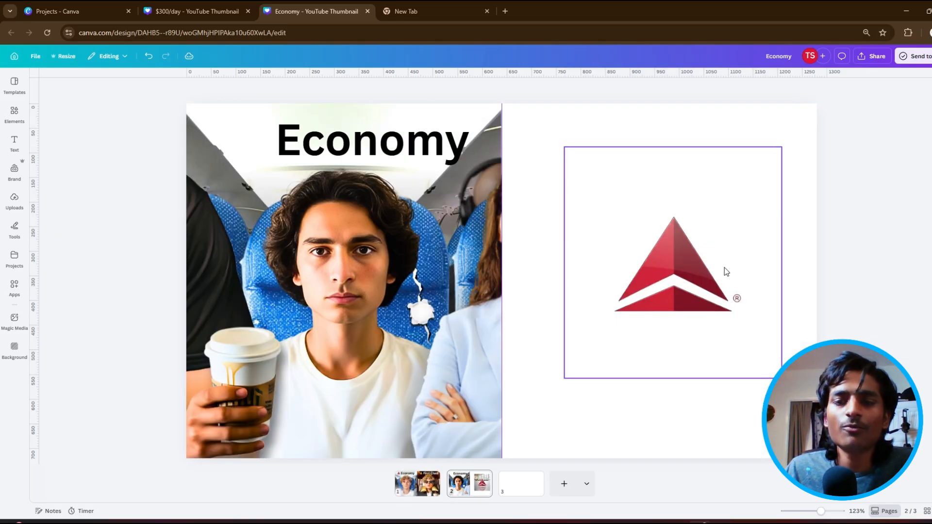
{"action": "left_click", "coordinate": [724, 267]}
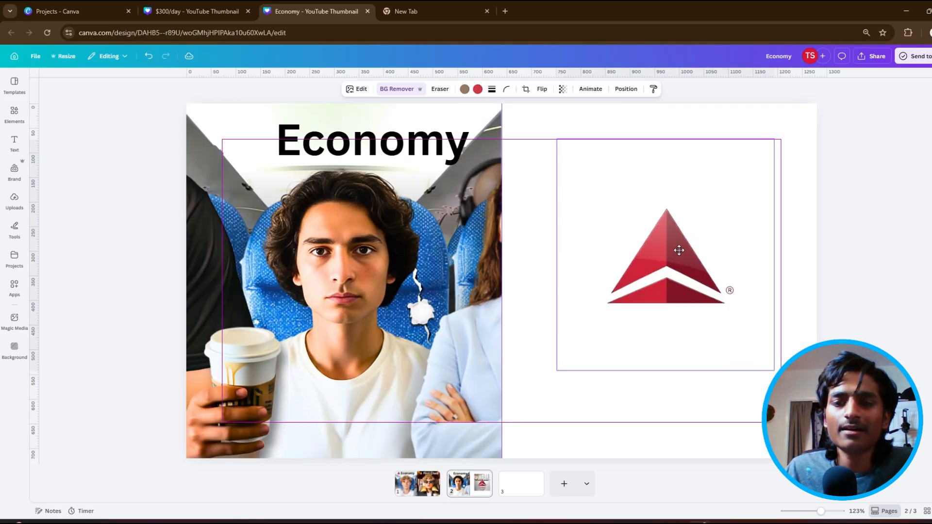
Set the logo's temperature to 100, tint 31, contrast -9, highlights 52, shadows 48, whites -6, blacks -39, vibrance and saturation 100, and sharpness 36.
{"action": "left_click", "coordinate": [357, 89]}
{"action": "left_click_drag", "start_coordinate": [86, 186], "coordinate": [171, 215]}
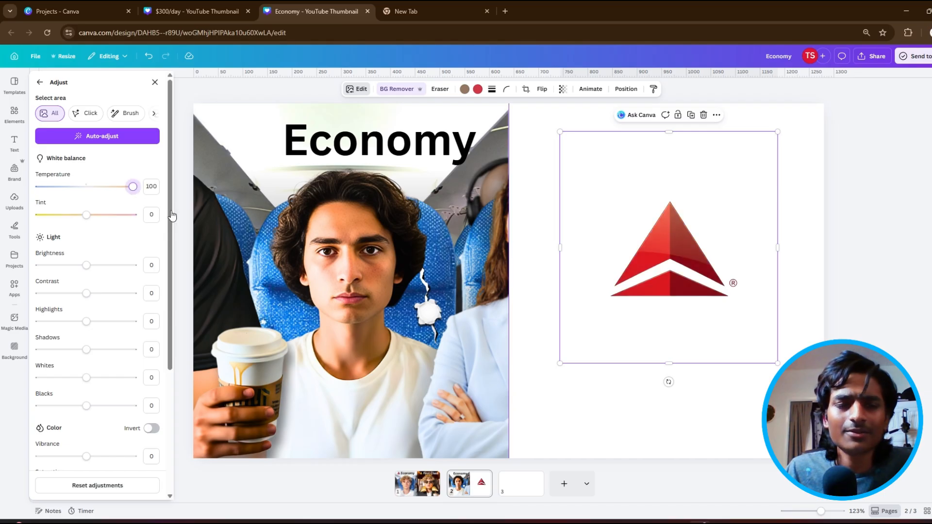
{"action": "left_click_drag", "start_coordinate": [87, 214], "coordinate": [89, 215]}
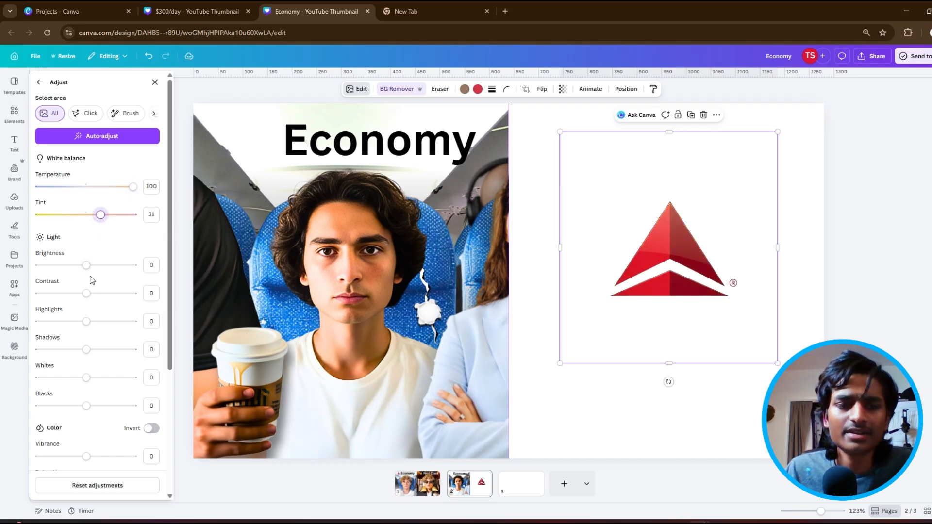
{"action": "left_click_drag", "start_coordinate": [85, 265], "coordinate": [83, 297]}
{"action": "scroll", "coordinate": [83, 271], "scroll_direction": "down", "scroll_amount": 2}
{"action": "left_click_drag", "start_coordinate": [87, 227], "coordinate": [110, 290]}
{"action": "left_click_drag", "start_coordinate": [87, 250], "coordinate": [106, 269]}
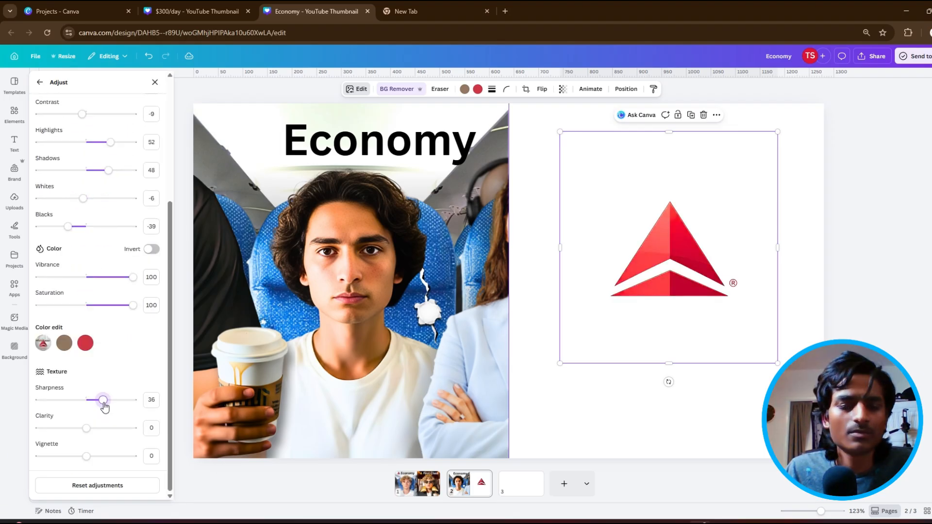
{"action": "left_click_drag", "start_coordinate": [103, 402], "coordinate": [86, 432]}
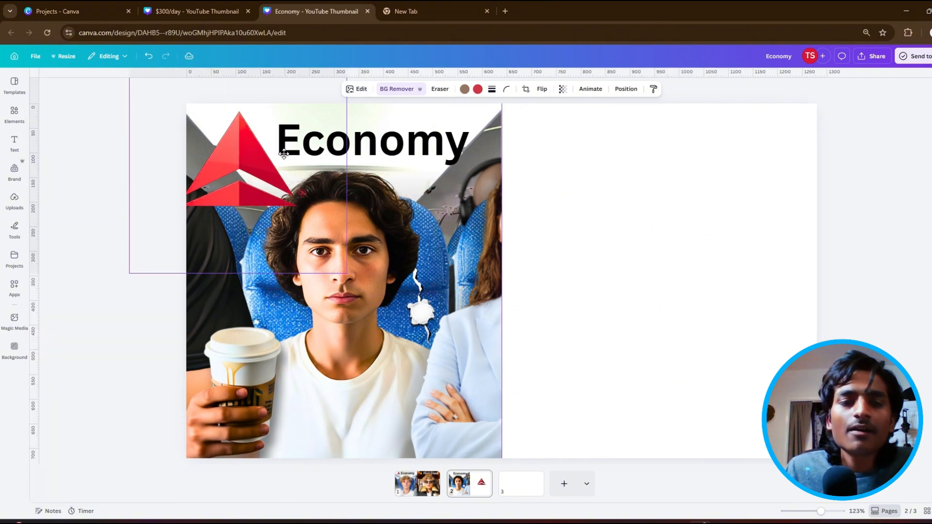
Shrink the red logo to about the heading's height and place it directly before the word Economy.
{"action": "left_click_drag", "start_coordinate": [291, 270], "coordinate": [250, 162]}
{"action": "left_click_drag", "start_coordinate": [209, 129], "coordinate": [243, 141]}
{"action": "left_click_drag", "start_coordinate": [288, 183], "coordinate": [285, 179]}
{"action": "left_click", "coordinate": [884, 174]}
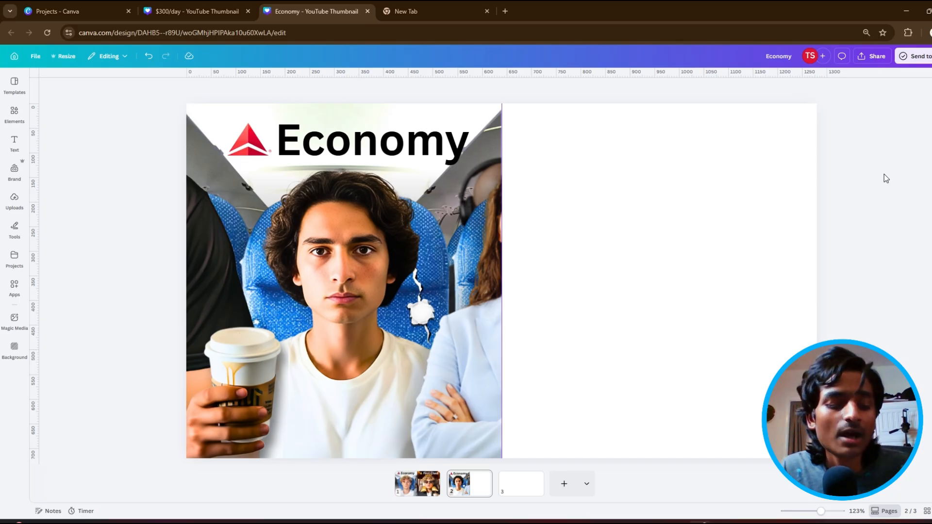
Group the logo with the Economy heading and centre the group above the man's head.
{"action": "left_click", "coordinate": [303, 134]}
{"action": "left_click", "coordinate": [249, 140], "text": "shift"}
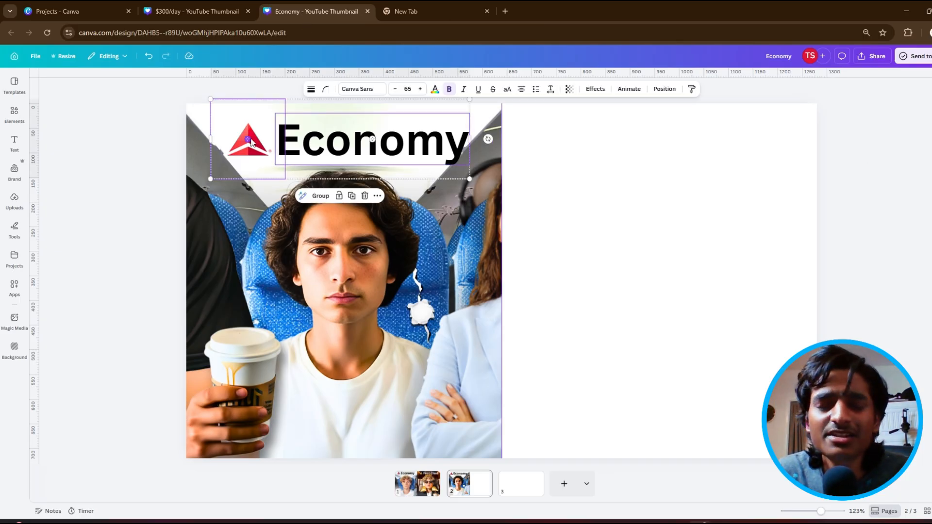
{"action": "left_click", "coordinate": [320, 196]}
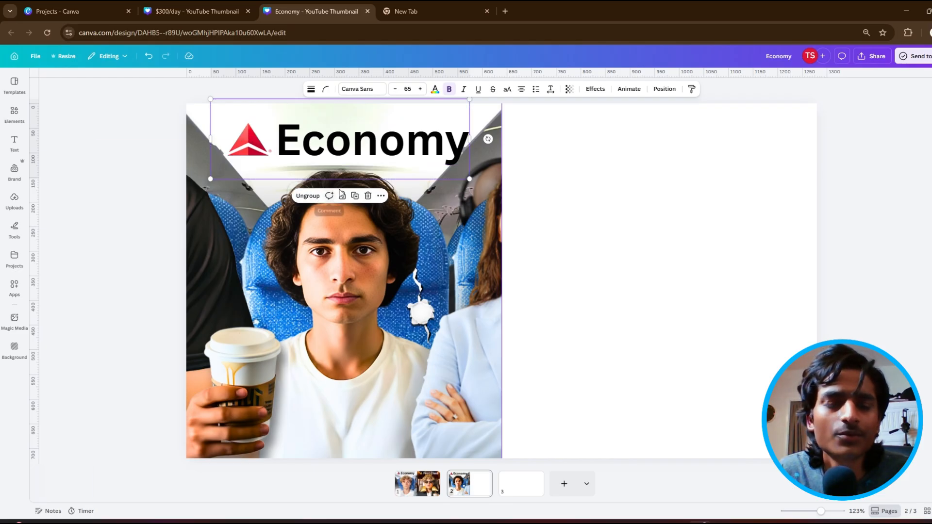
{"action": "left_click_drag", "start_coordinate": [381, 155], "coordinate": [675, 229]}
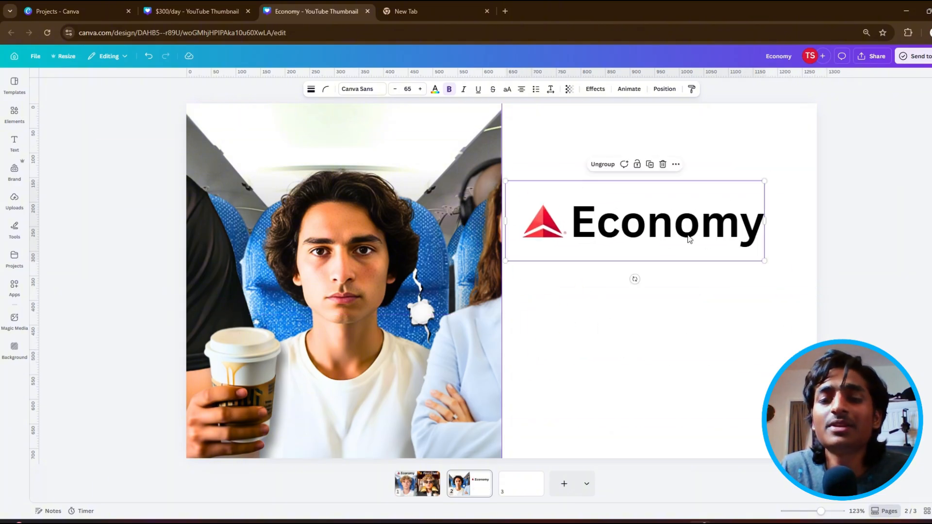
{"action": "mouse_move", "coordinate": [634, 279]}
{"action": "left_mouse_down"}
{"action": "mouse_move", "coordinate": [624, 289]}
{"action": "mouse_move", "coordinate": [632, 289]}
{"action": "left_mouse_up"}
{"action": "left_click_drag", "start_coordinate": [654, 222], "coordinate": [342, 134]}
{"action": "left_click", "coordinate": [862, 280]}
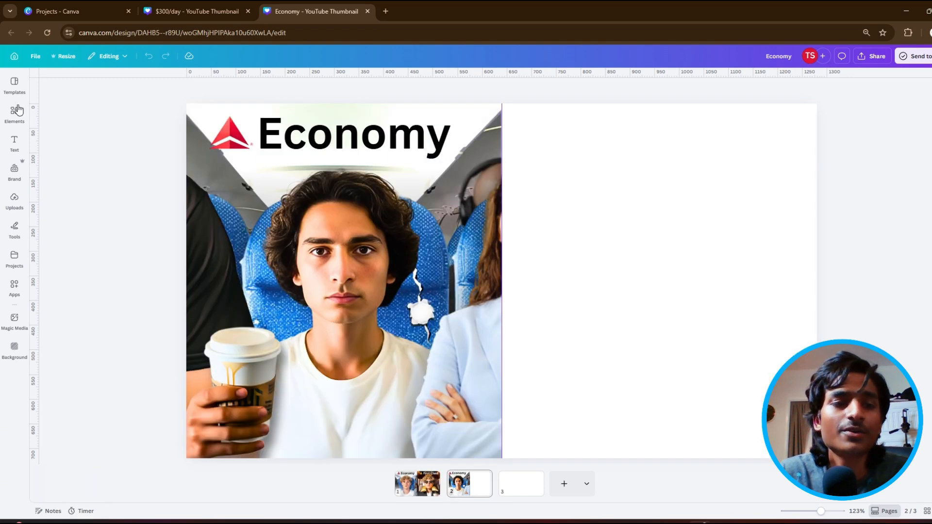
Search the elements for "stain" and narrow the results to graphics.
{"action": "left_click", "coordinate": [14, 113]}
{"action": "left_click", "coordinate": [92, 88]}
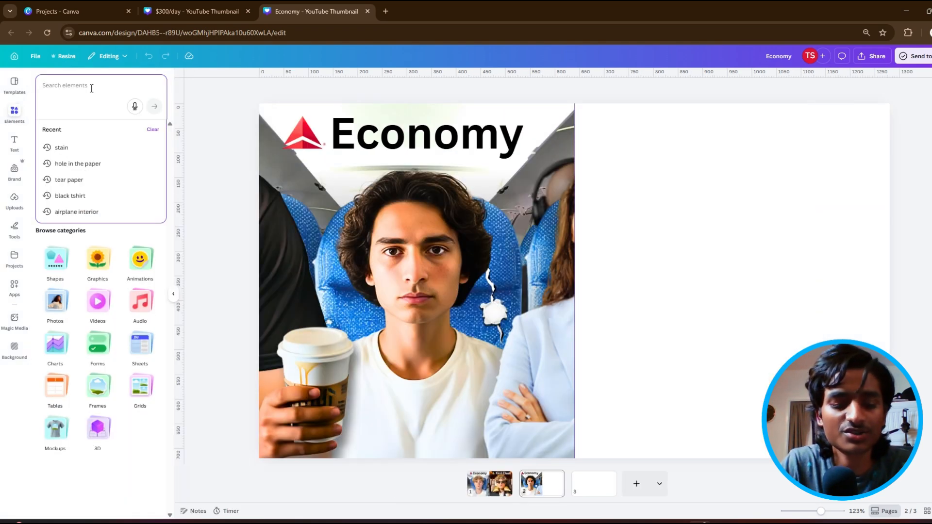
{"action": "type", "text": "stain"}
{"action": "key", "text": "Return"}
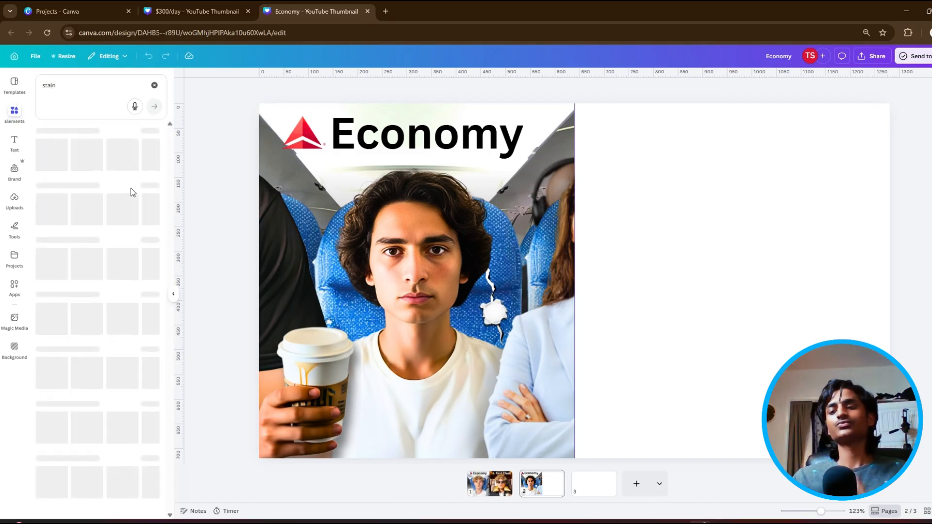
{"action": "left_click", "coordinate": [151, 180]}
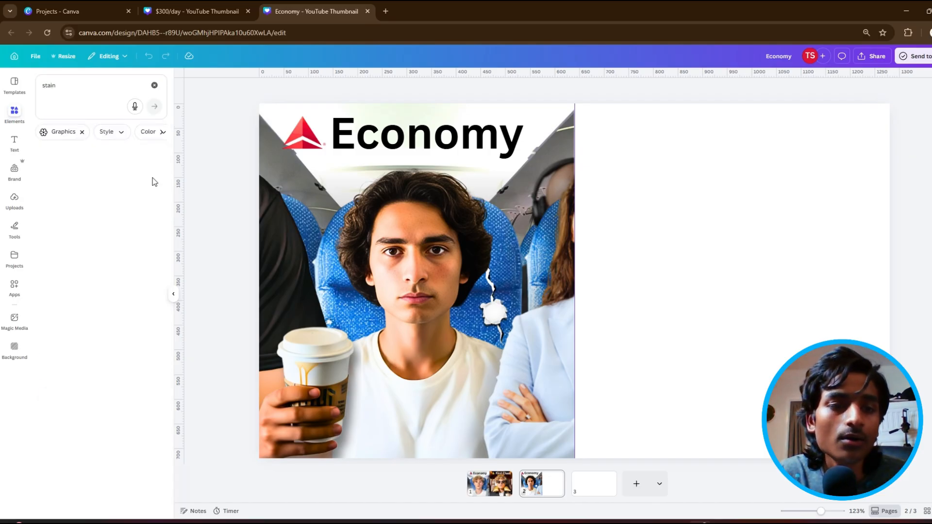
{"action": "left_click", "coordinate": [103, 299]}
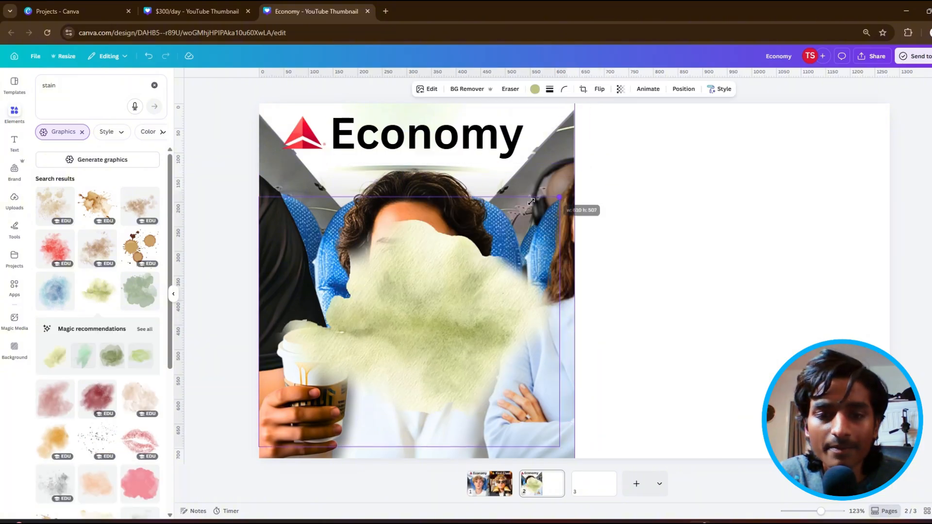
{"action": "left_click_drag", "start_coordinate": [546, 203], "coordinate": [317, 364]}
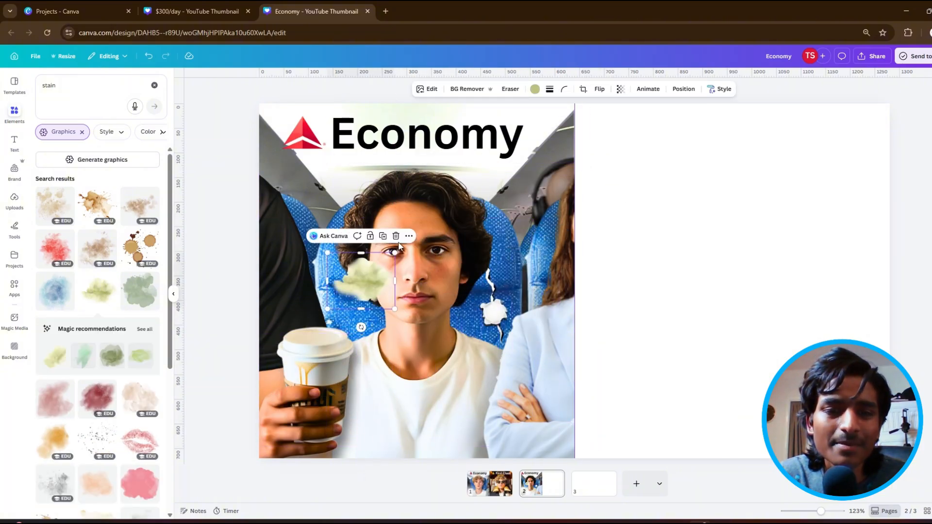
{"action": "left_click", "coordinate": [396, 237]}
Add a light brown stain graphic, shrink it onto the seat beside the man's head, and put a smaller, rotated duplicate on the other side.
{"action": "left_click", "coordinate": [54, 205]}
{"action": "left_click_drag", "start_coordinate": [573, 243], "coordinate": [397, 259]}
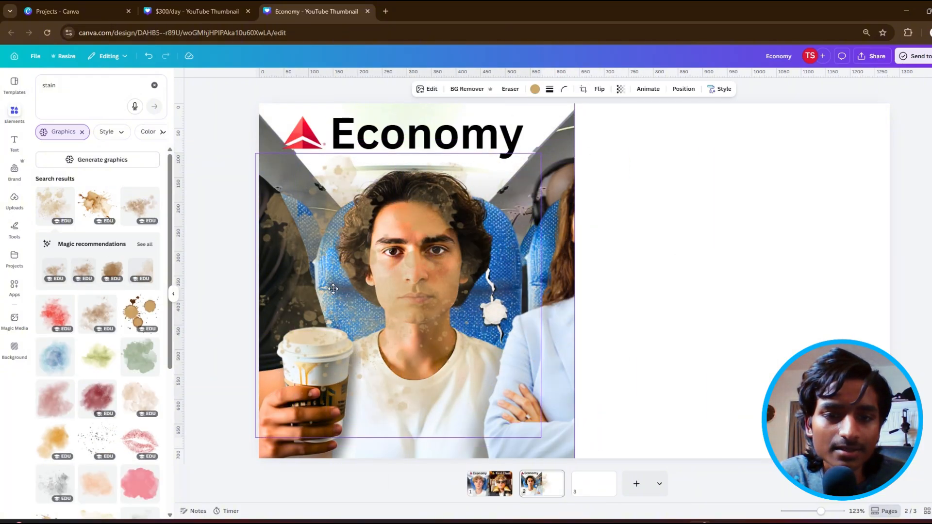
{"action": "left_click_drag", "start_coordinate": [541, 154], "coordinate": [378, 263]}
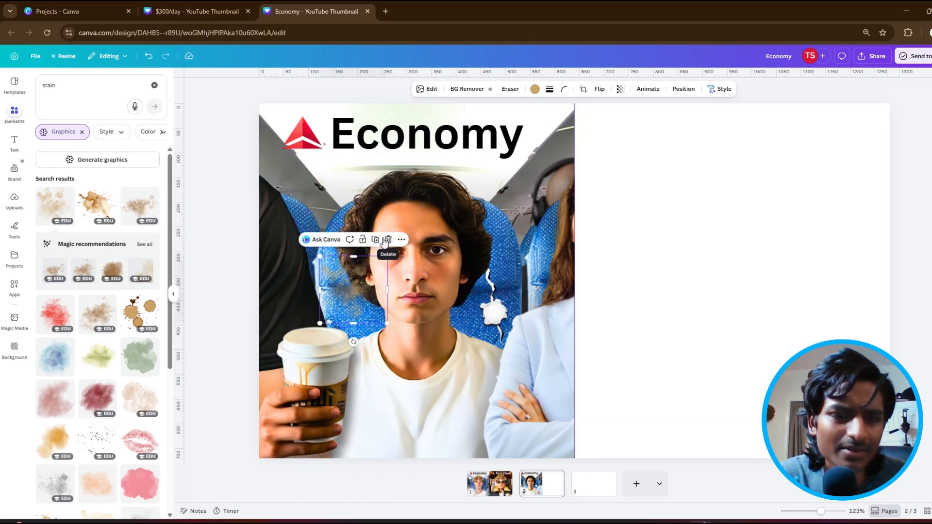
{"action": "left_click", "coordinate": [375, 240]}
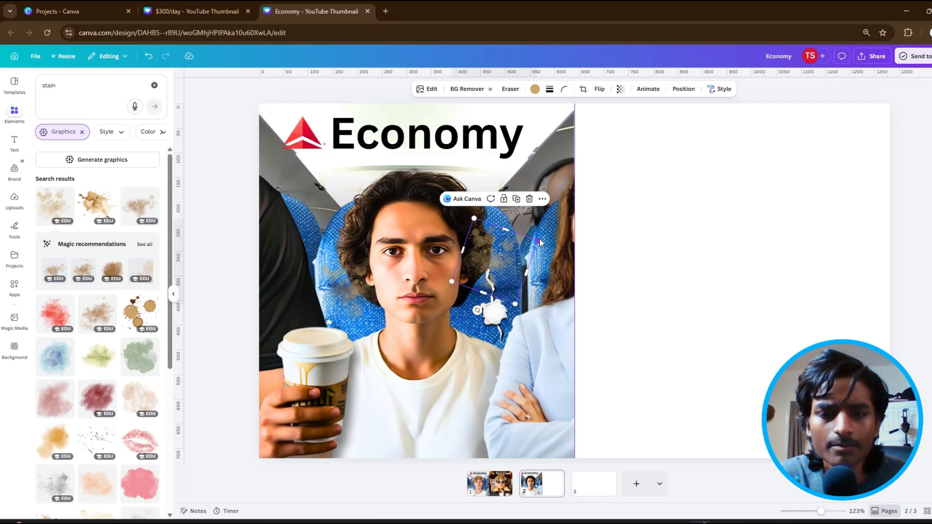
{"action": "left_click_drag", "start_coordinate": [539, 238], "coordinate": [524, 242]}
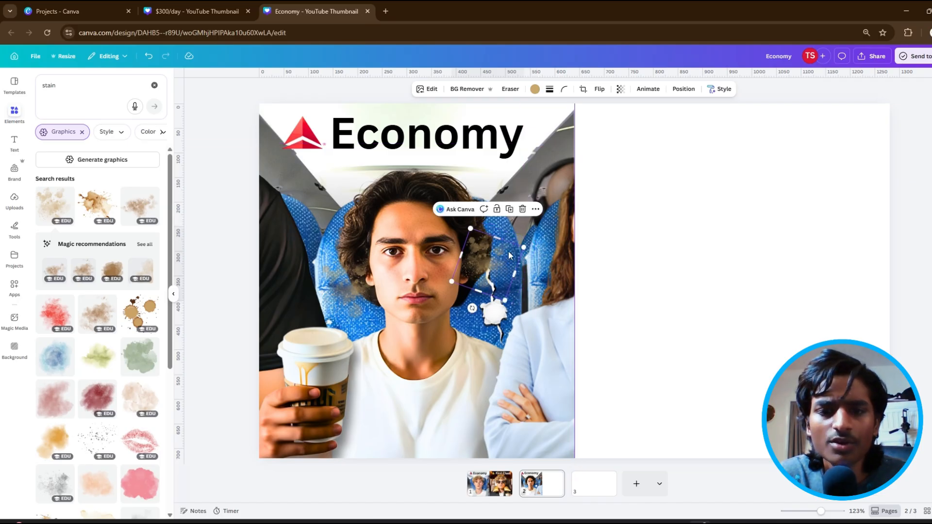
Recolour the duplicated stain light green (#BCFFCB) and move it behind the man in the layer order.
{"action": "left_click", "coordinate": [534, 90]}
{"action": "left_click", "coordinate": [44, 138]}
{"action": "left_click", "coordinate": [77, 115]}
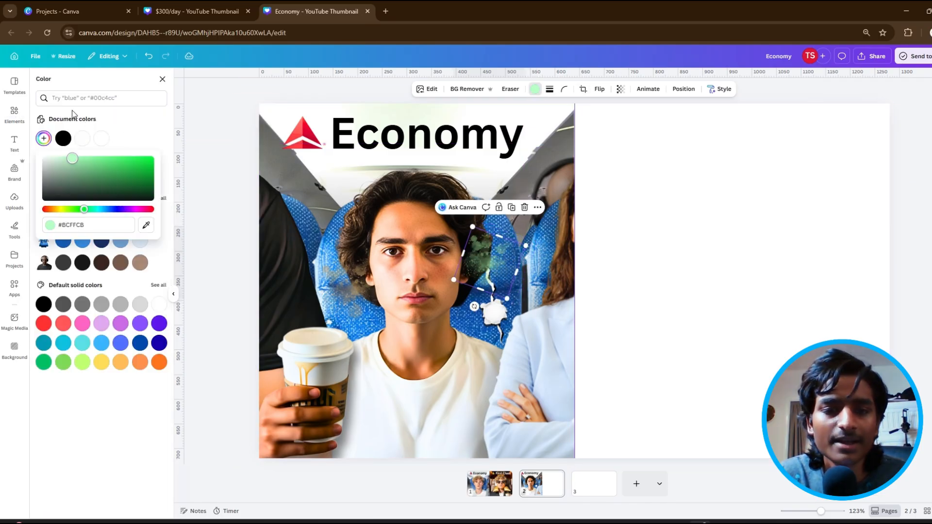
{"action": "left_click", "coordinate": [683, 89]}
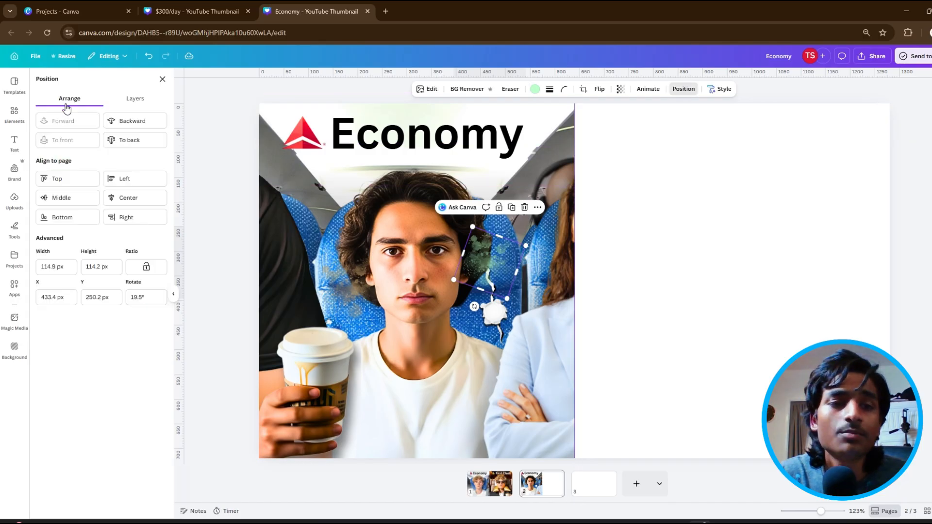
{"action": "left_click", "coordinate": [134, 98]}
{"action": "left_click_drag", "start_coordinate": [97, 149], "coordinate": [104, 315]}
{"action": "left_click", "coordinate": [173, 294]}
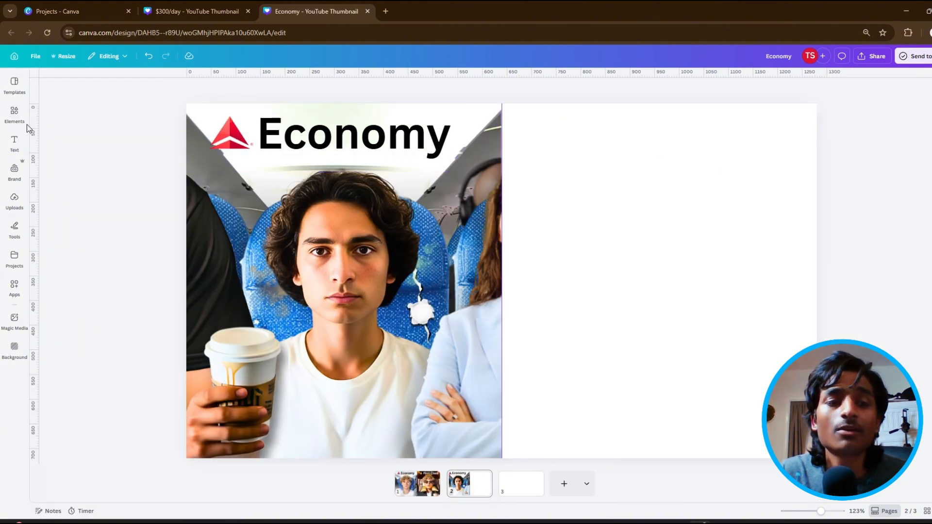
Search the elements for "luxurious airplane interior".
{"action": "left_click", "coordinate": [11, 116]}
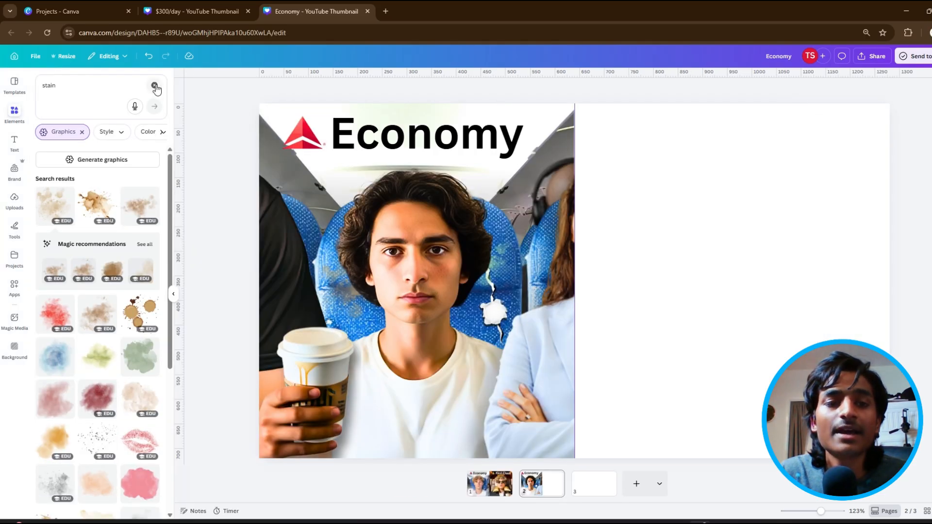
{"action": "left_click", "coordinate": [155, 88]}
{"action": "type", "text": "lu"}
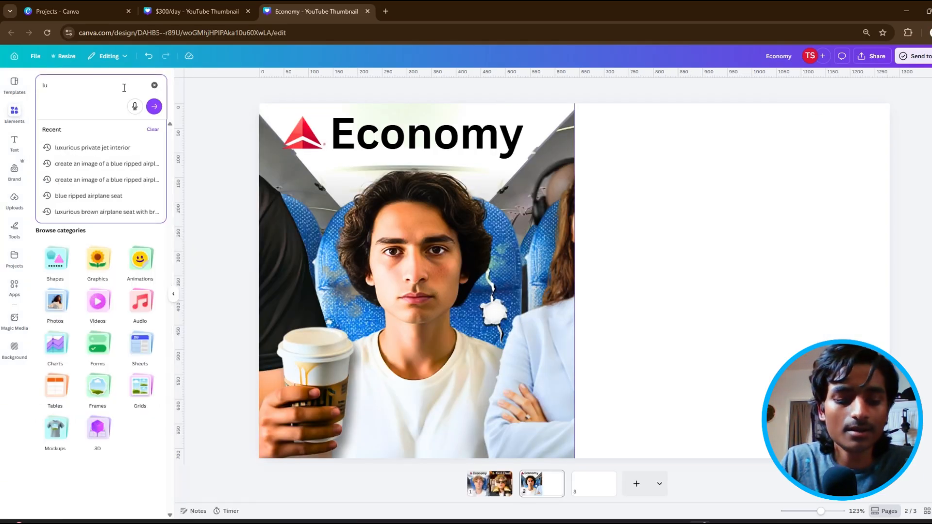
{"action": "type", "text": "xurious airp"}
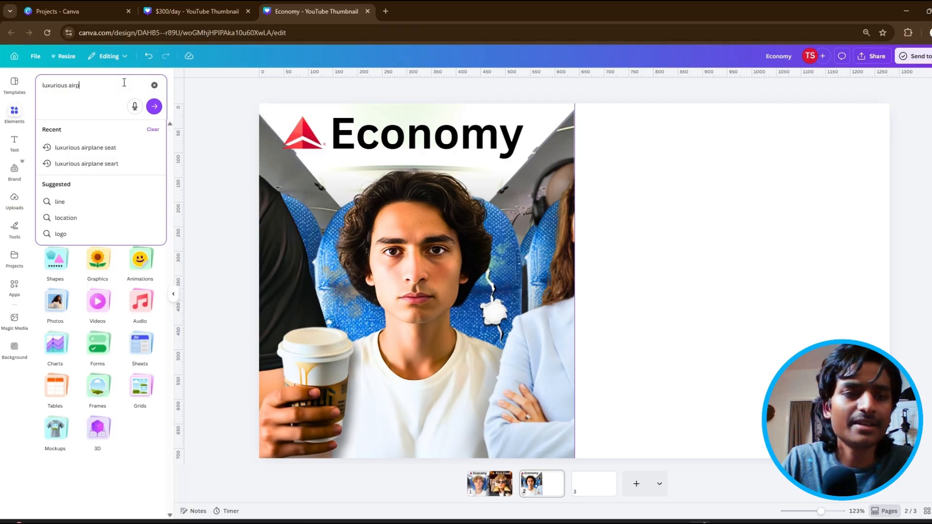
{"action": "type", "text": "lane inter"}
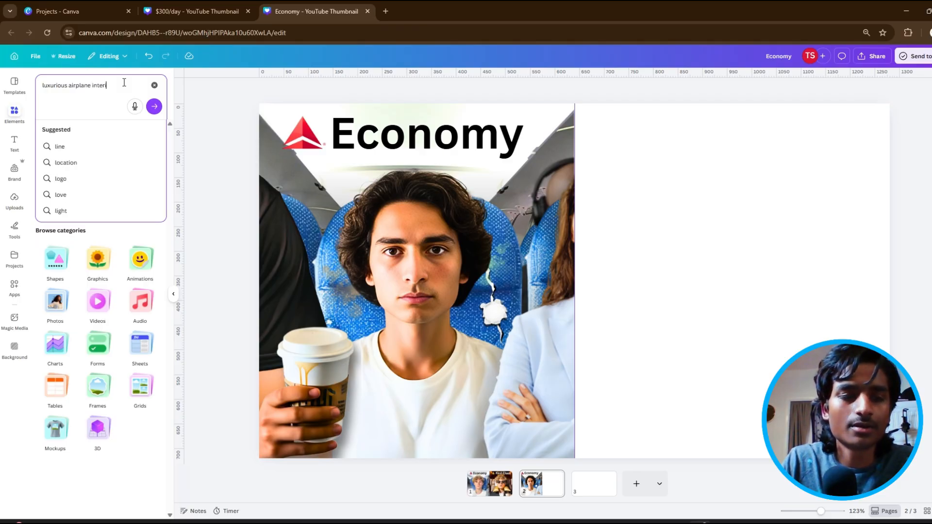
{"action": "type", "text": "ior"}
{"action": "key", "text": "Return"}
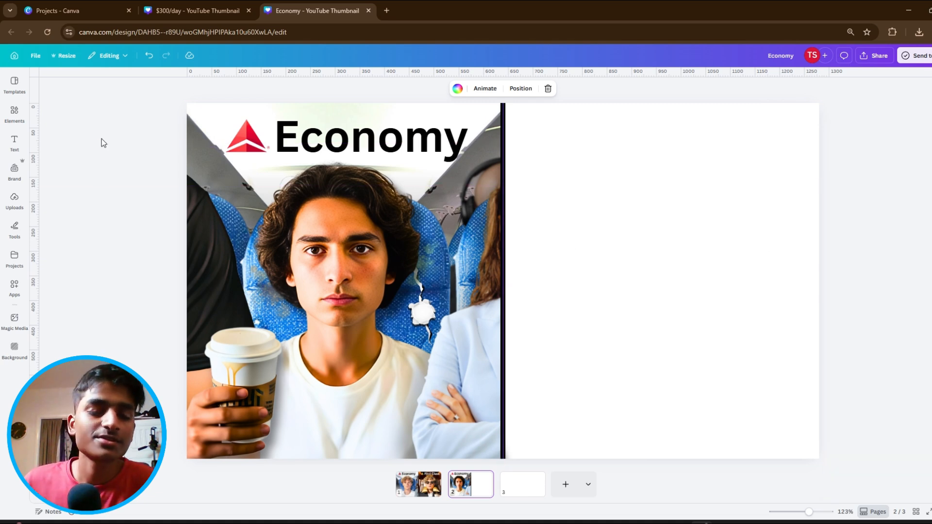
Search the elements for "lusurious airplane interior" and look through the photo results for a suitable cabin.
{"action": "left_click", "coordinate": [14, 119]}
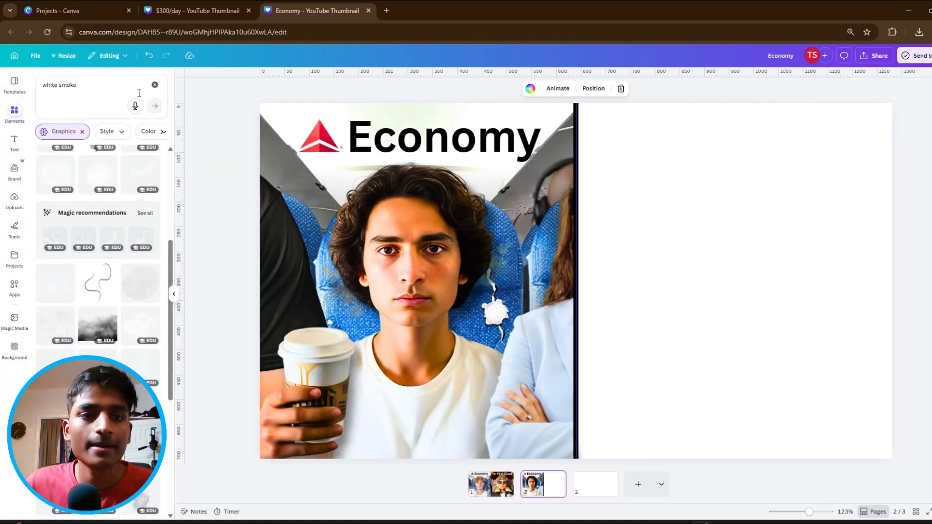
{"action": "left_click", "coordinate": [154, 88]}
{"action": "type", "text": "lu"}
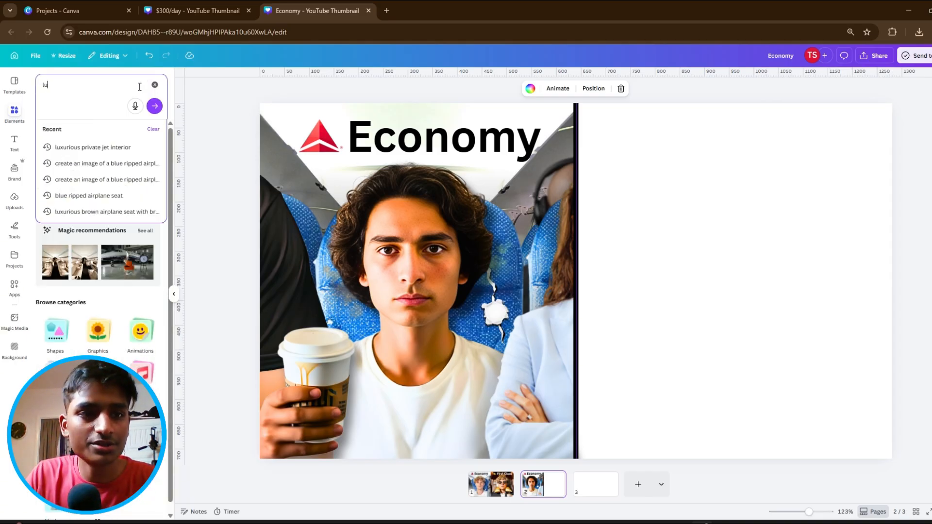
{"action": "type", "text": "surious air"}
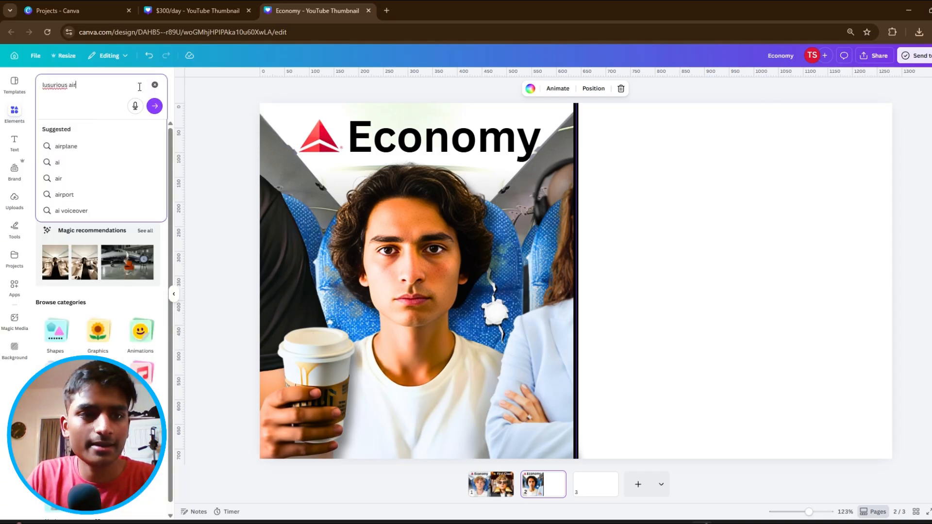
{"action": "type", "text": "plane interior"}
{"action": "key", "text": "Return"}
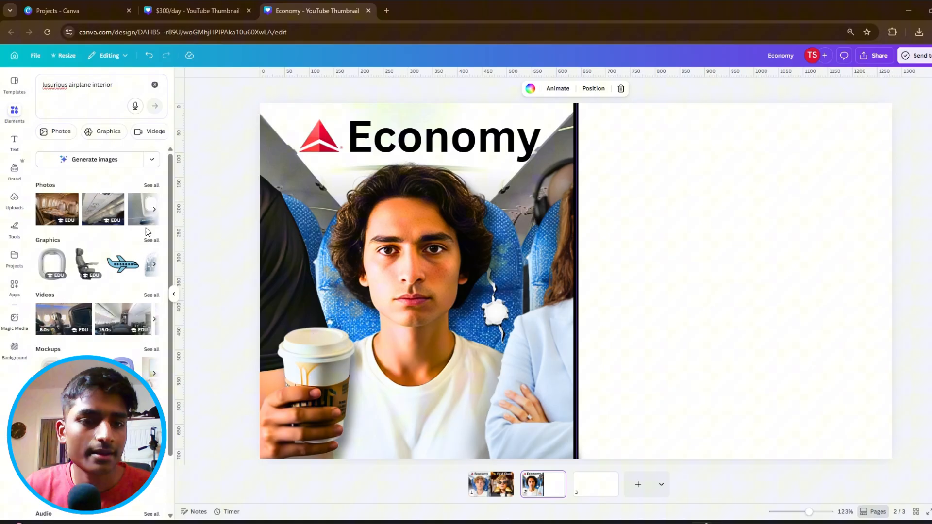
{"action": "left_click", "coordinate": [151, 186]}
{"action": "scroll", "coordinate": [101, 299], "scroll_direction": "down", "scroll_amount": 5}
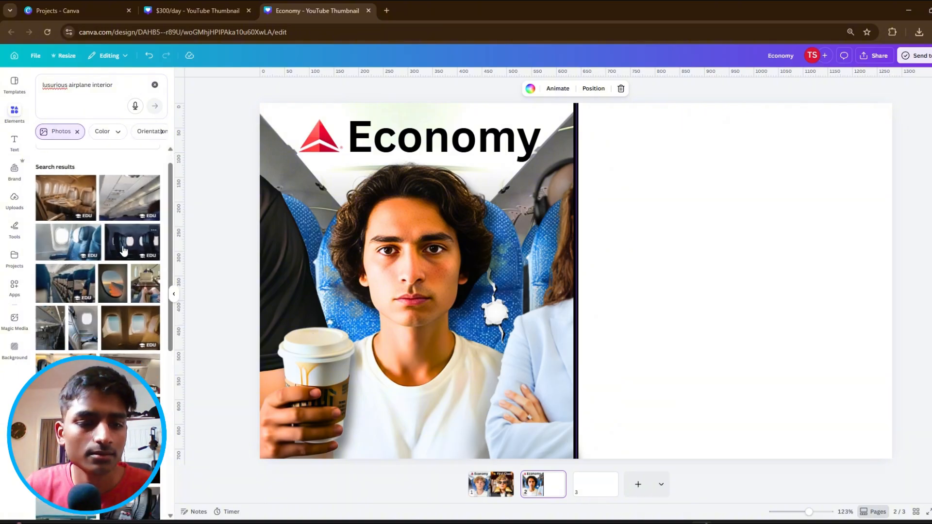
{"action": "scroll", "coordinate": [102, 298], "scroll_direction": "down", "scroll_amount": 3}
{"action": "scroll", "coordinate": [103, 301], "scroll_direction": "down", "scroll_amount": 5}
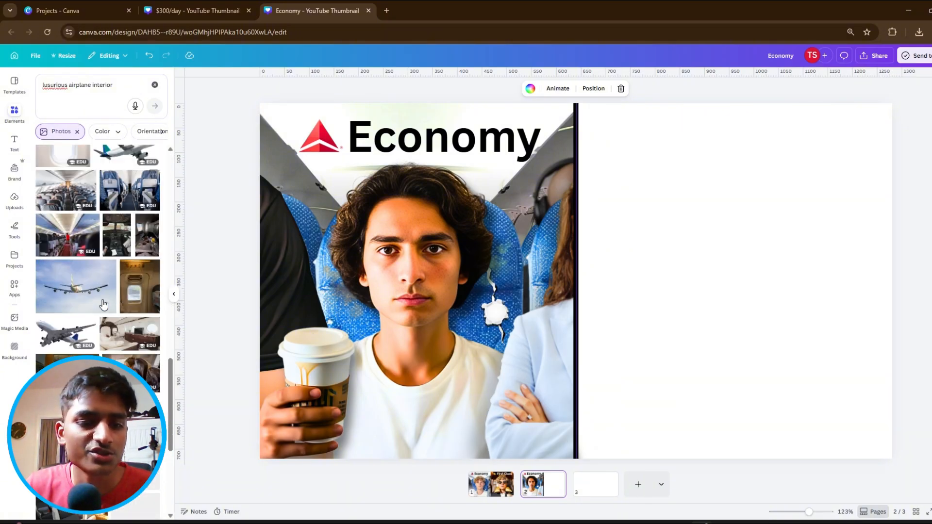
{"action": "scroll", "coordinate": [103, 304], "scroll_direction": "down", "scroll_amount": 5}
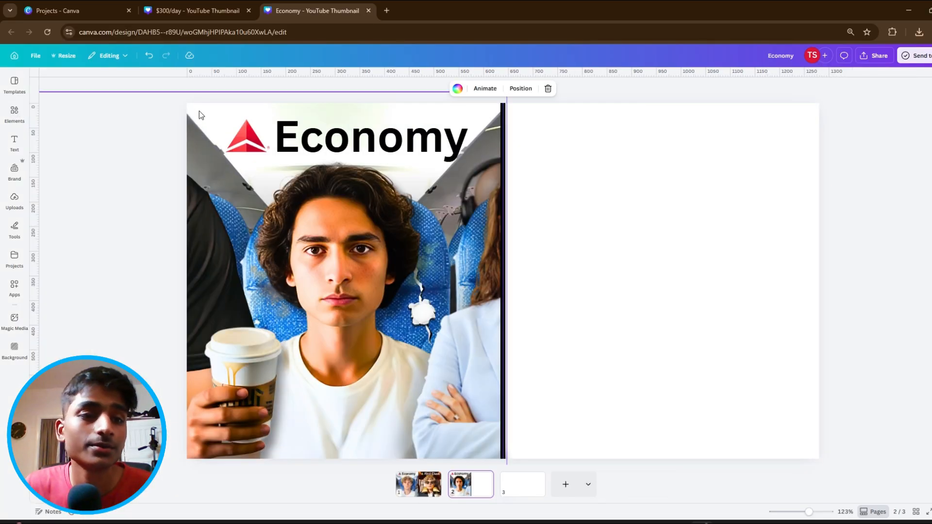
Clear the element search, view the recently used private jet interior photo's details, and add that photo to the page.
{"action": "left_click", "coordinate": [14, 114]}
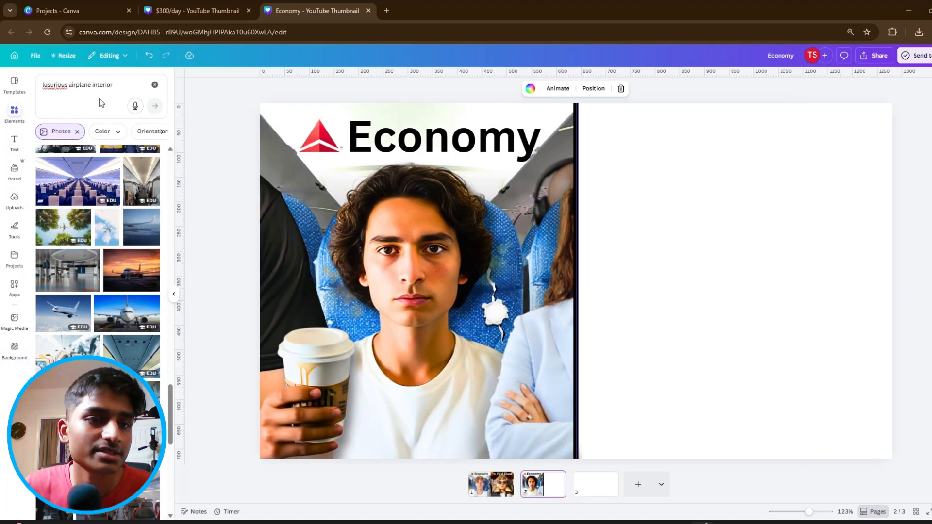
{"action": "left_click", "coordinate": [154, 85]}
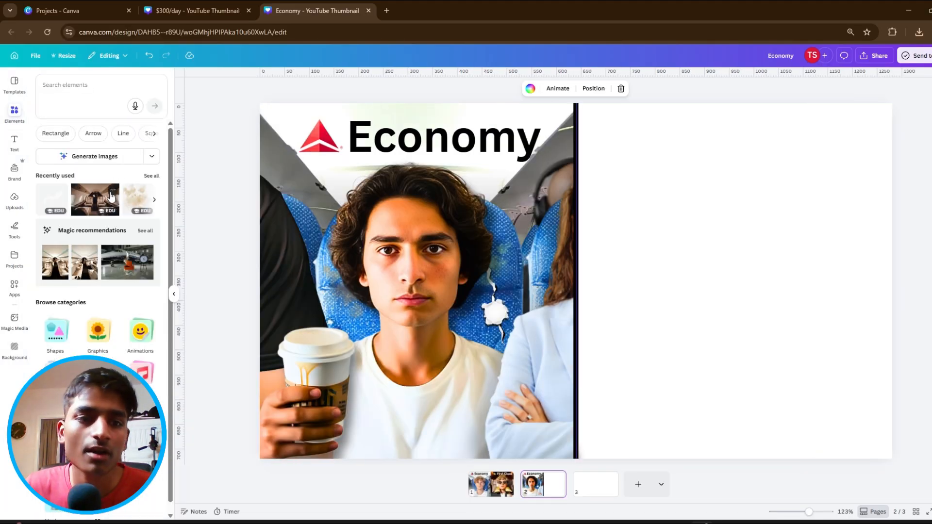
{"action": "left_click", "coordinate": [111, 191]}
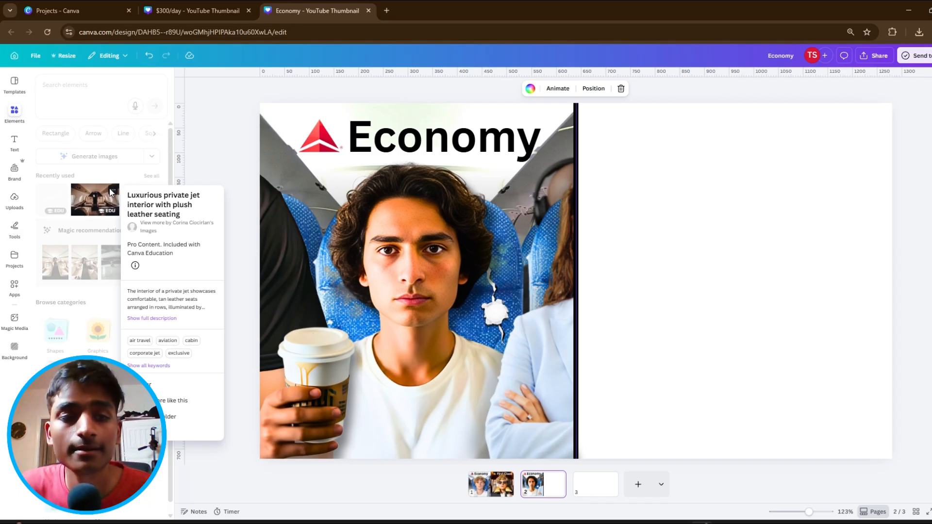
{"action": "left_click", "coordinate": [103, 186]}
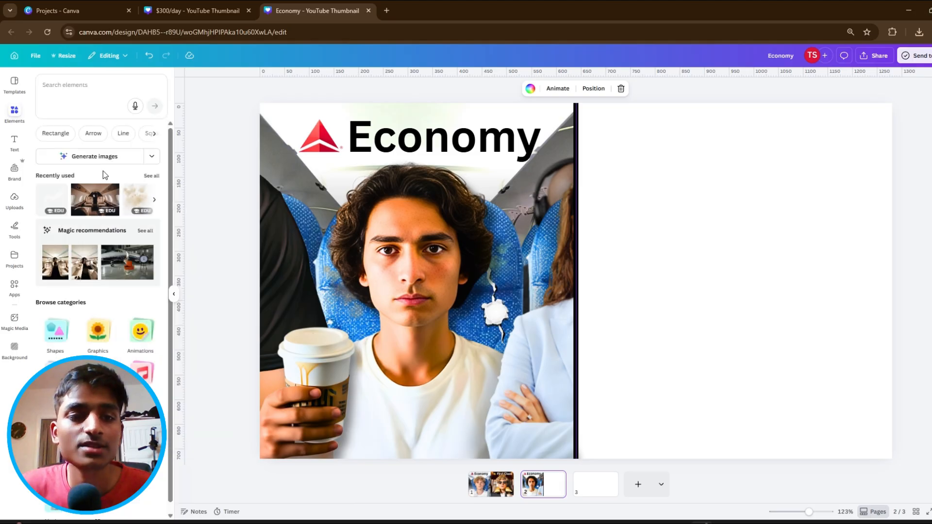
{"action": "left_click", "coordinate": [113, 215]}
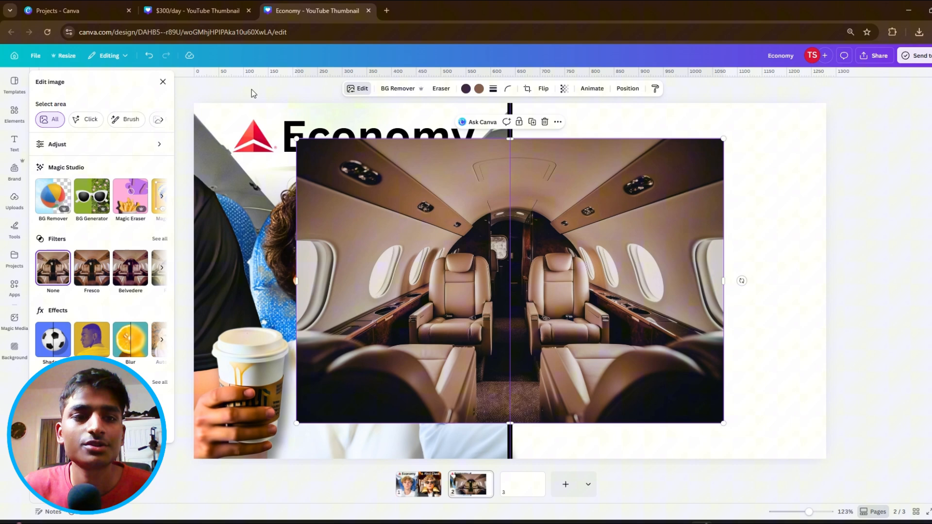
Auto-adjust the jet interior photo at intensity 100, and set its temperature to 27 and brightness to 30.
{"action": "left_click", "coordinate": [97, 144]}
{"action": "left_click", "coordinate": [98, 142]}
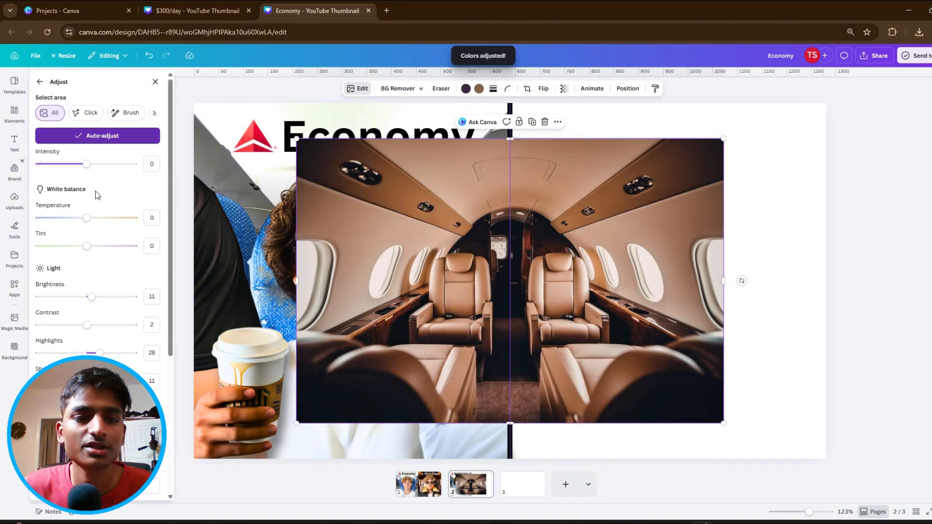
{"action": "left_click_drag", "start_coordinate": [89, 170], "coordinate": [216, 211]}
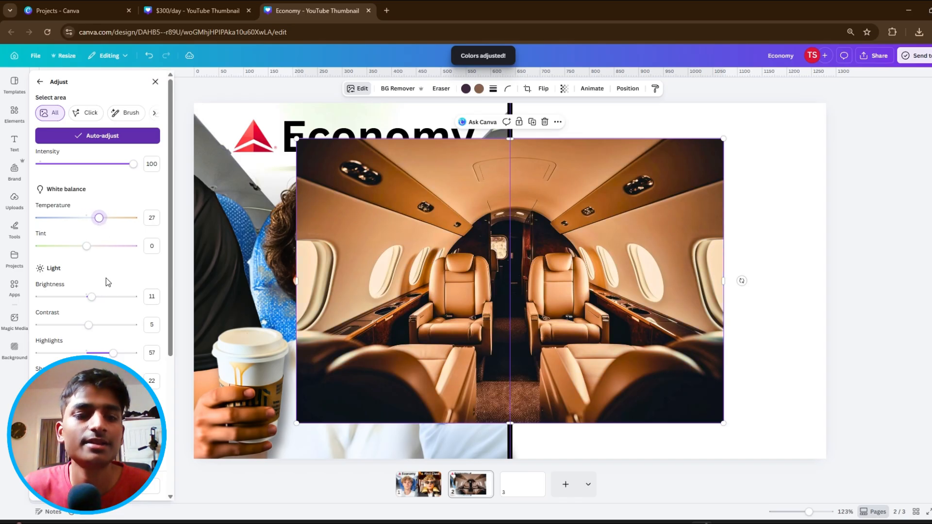
{"action": "left_click_drag", "start_coordinate": [91, 296], "coordinate": [98, 296]}
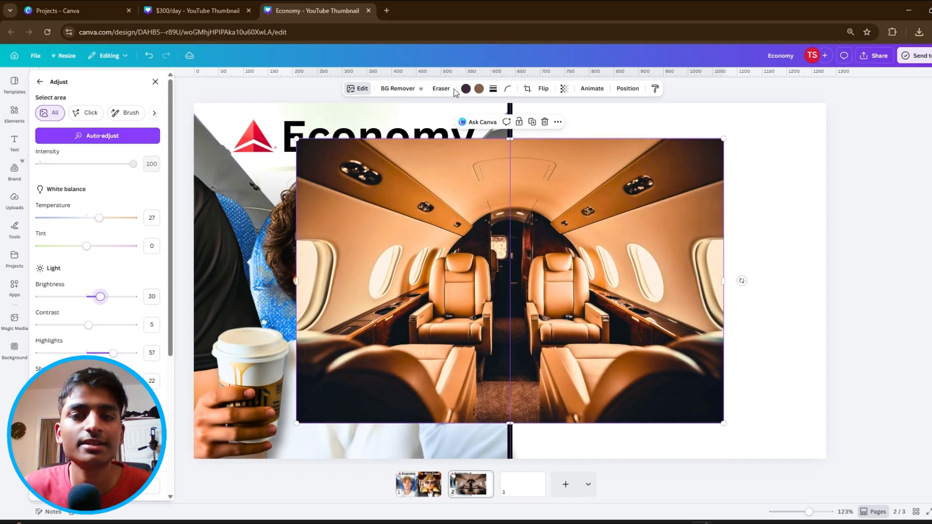
Recolour the jet interior photo's brown tone to bright orange (#FFA100).
{"action": "left_click", "coordinate": [478, 90]}
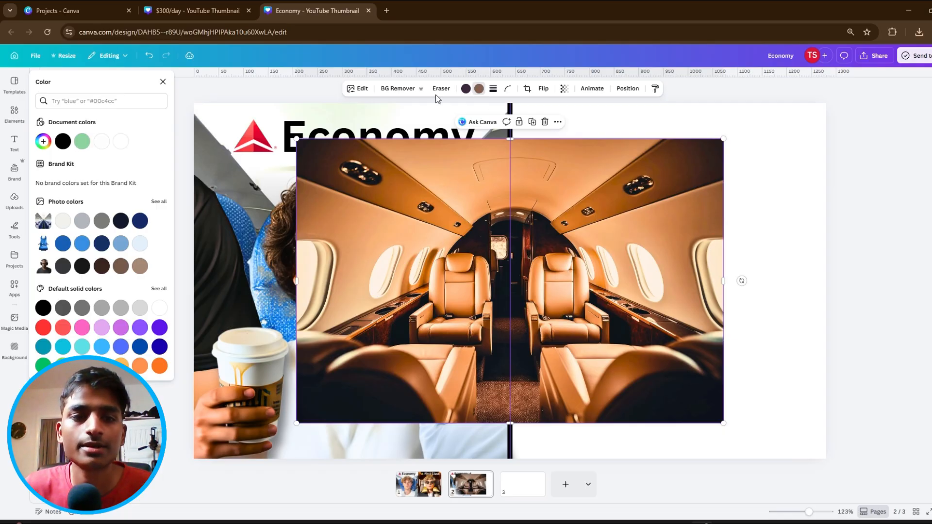
{"action": "left_click", "coordinate": [43, 141]}
{"action": "left_click_drag", "start_coordinate": [106, 191], "coordinate": [153, 159]}
{"action": "left_click_drag", "start_coordinate": [50, 212], "coordinate": [56, 218]}
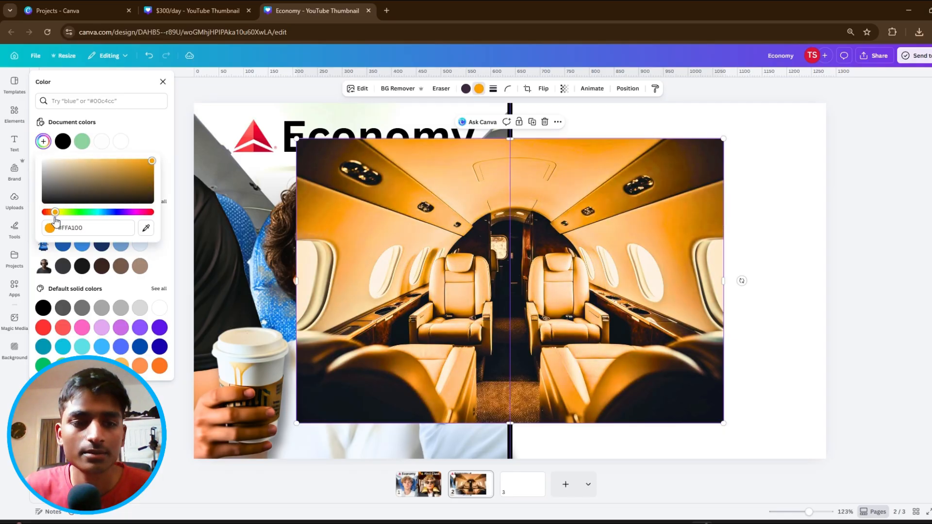
Enlarge the jet interior photo to full page height and crop it to the first-class half, starting at the centre divider.
{"action": "left_click_drag", "start_coordinate": [461, 272], "coordinate": [453, 236]}
{"action": "left_click_drag", "start_coordinate": [717, 389], "coordinate": [798, 377]}
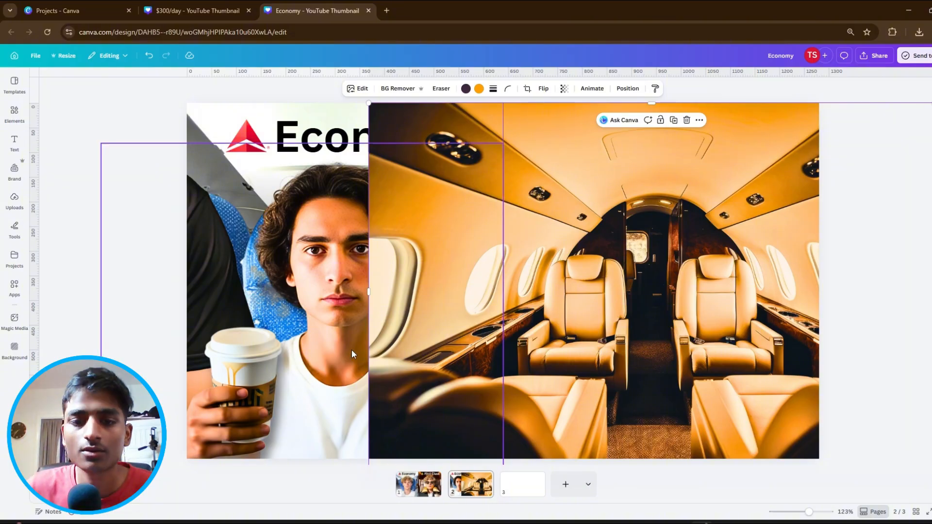
{"action": "left_click", "coordinate": [131, 232]}
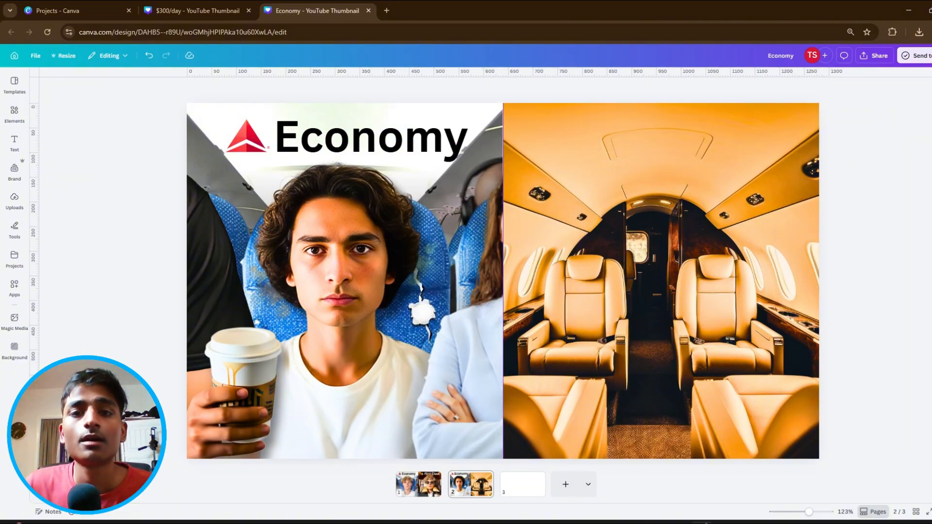
Add the uploaded photo of the suited man with sunglasses and gold neck pillow, and remove its background.
{"action": "left_click", "coordinate": [9, 202]}
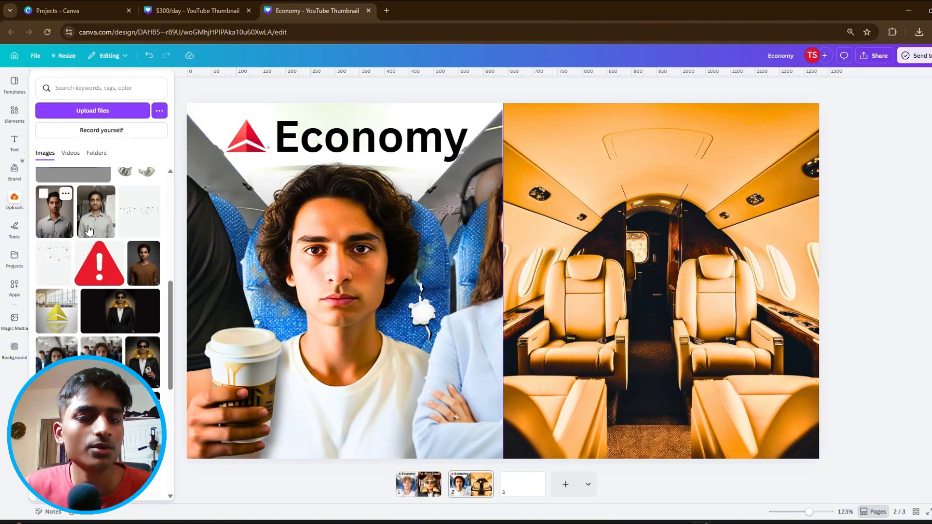
{"action": "scroll", "coordinate": [112, 282], "scroll_direction": "down", "scroll_amount": 3}
{"action": "scroll", "coordinate": [121, 311], "scroll_direction": "up", "scroll_amount": 3}
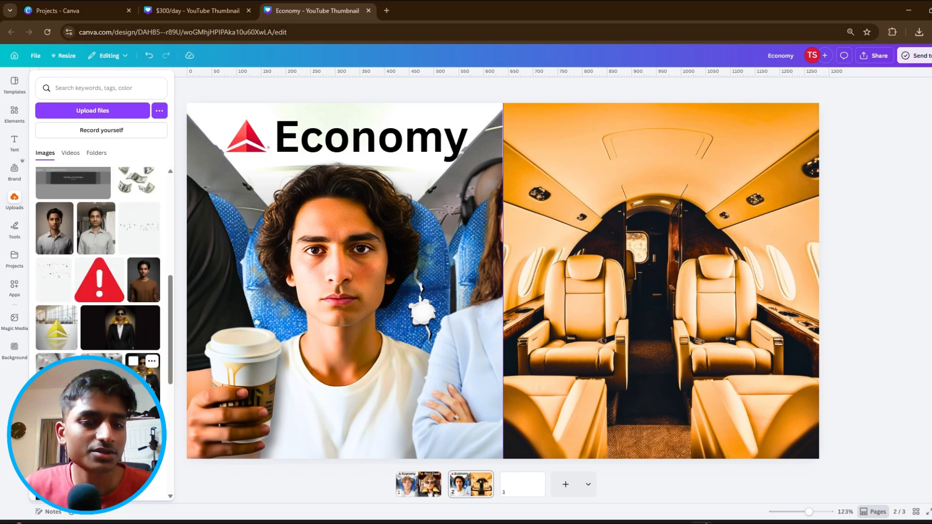
{"action": "left_click", "coordinate": [134, 334]}
{"action": "left_click", "coordinate": [388, 94]}
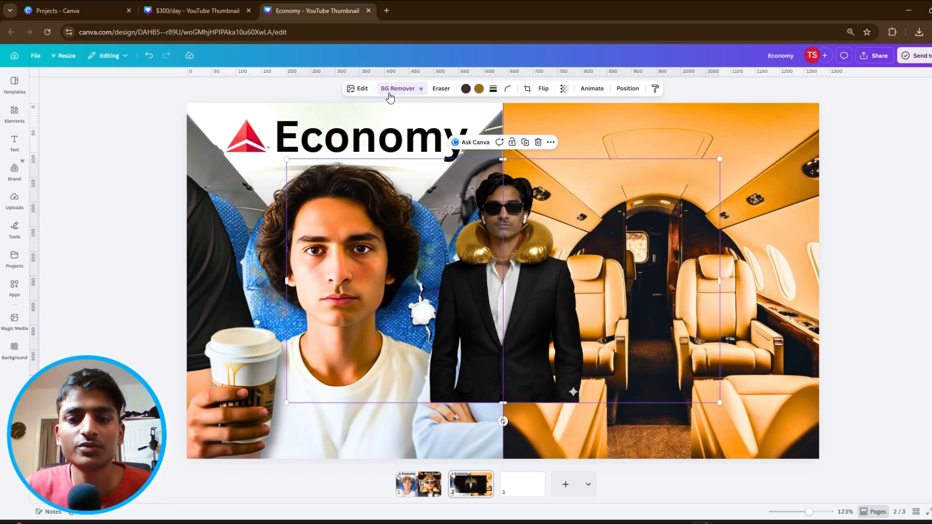
Enlarge the suited man's cut-out and position it in the middle of the first-class half.
{"action": "left_click_drag", "start_coordinate": [287, 158], "coordinate": [5, 78]}
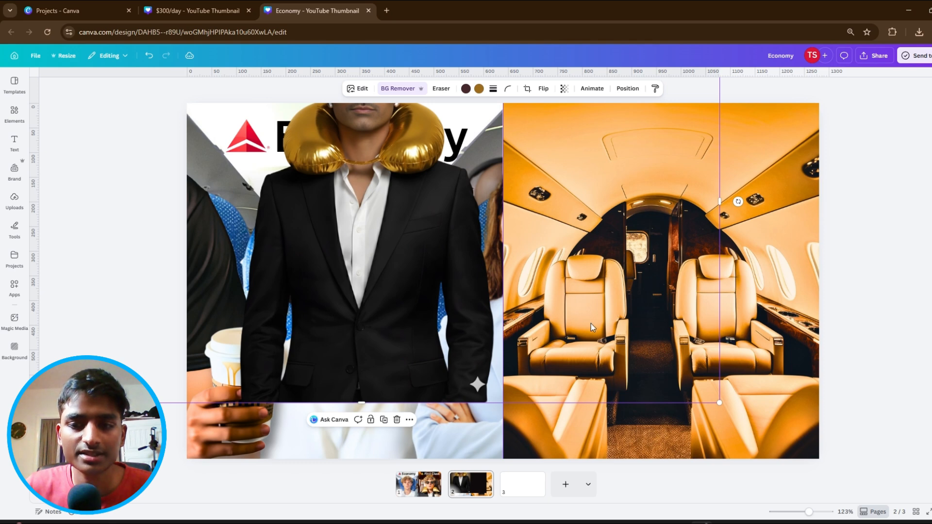
{"action": "left_click_drag", "start_coordinate": [572, 318], "coordinate": [882, 506]}
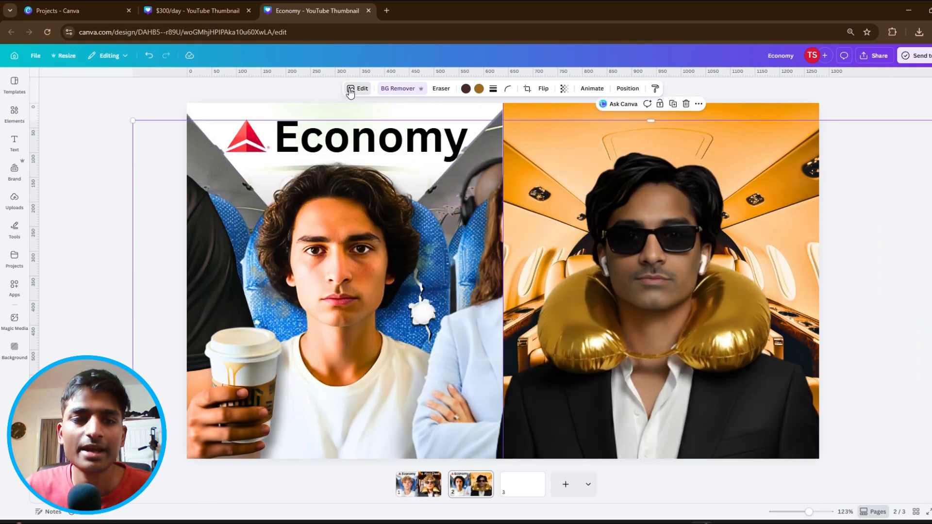
Auto-adjust the suited man's colours at maximum intensity and raise his saturation slightly.
{"action": "left_click", "coordinate": [349, 90]}
{"action": "left_click", "coordinate": [73, 140]}
{"action": "left_click", "coordinate": [97, 136]}
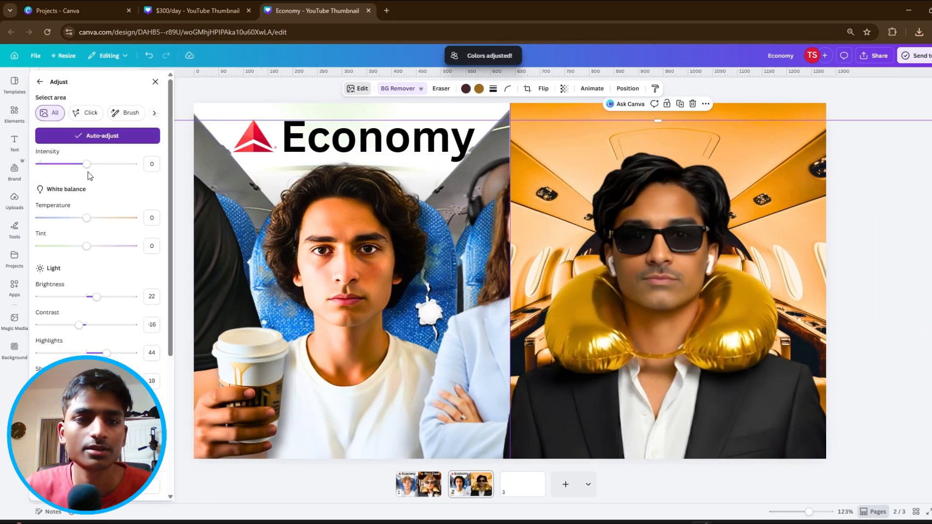
{"action": "left_click_drag", "start_coordinate": [87, 165], "coordinate": [272, 200]}
{"action": "scroll", "coordinate": [77, 262], "scroll_direction": "down", "scroll_amount": 5}
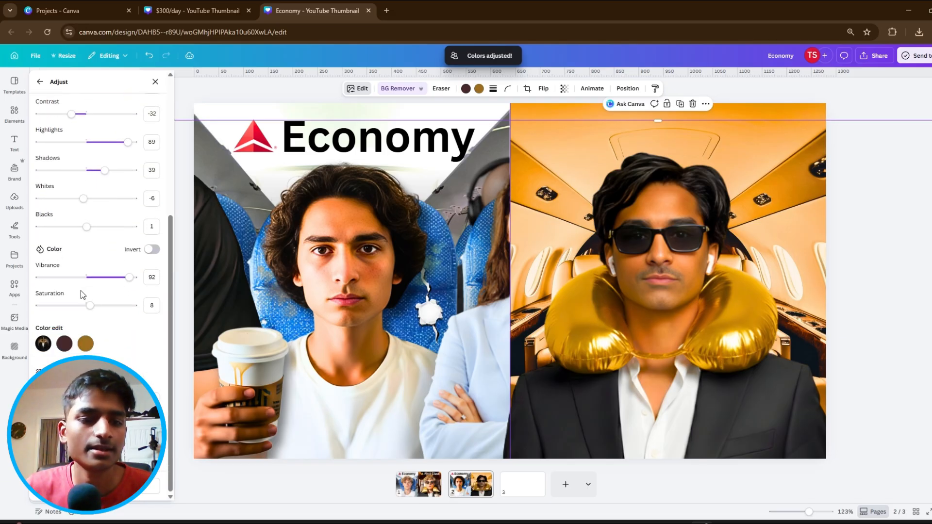
{"action": "left_click_drag", "start_coordinate": [90, 305], "coordinate": [100, 305]}
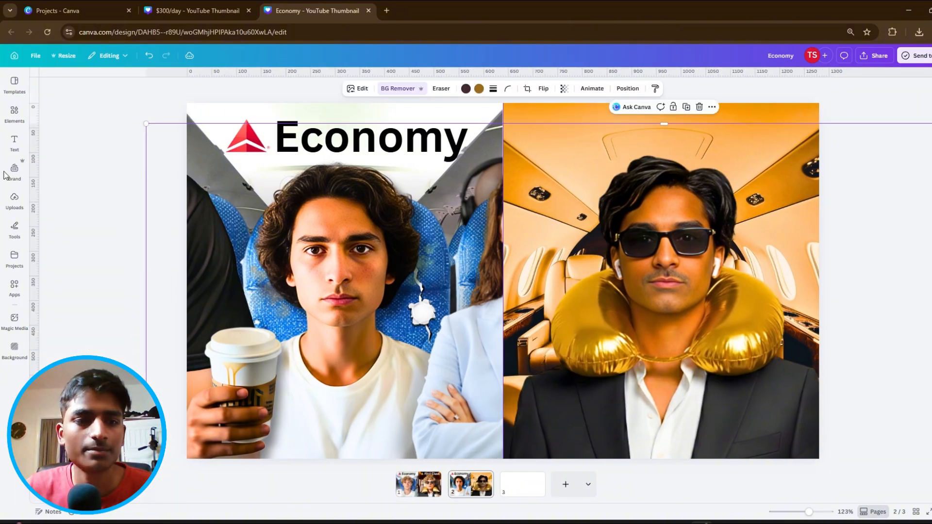
Add the uploaded photo of the orange first-class seat and move it over the first-class half.
{"action": "left_click", "coordinate": [14, 199]}
{"action": "left_click", "coordinate": [129, 293]}
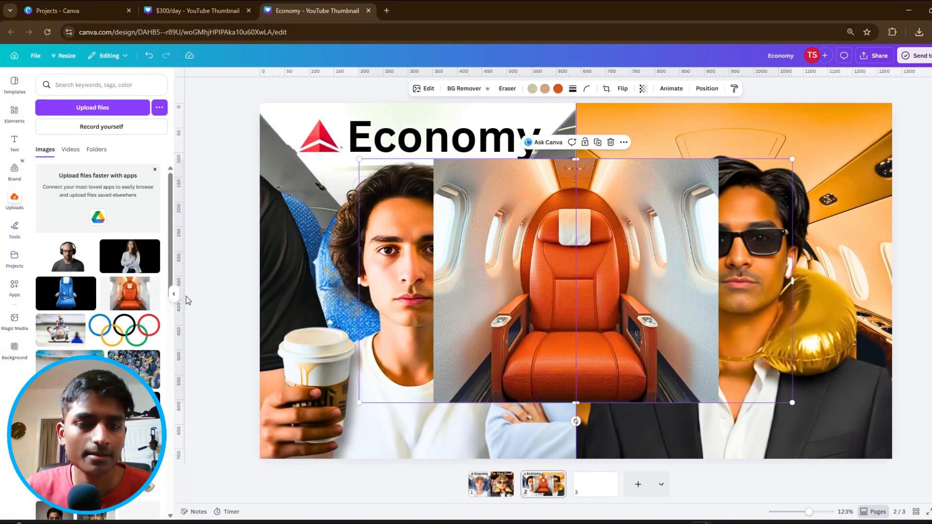
{"action": "left_click", "coordinate": [174, 294]}
{"action": "left_click_drag", "start_coordinate": [575, 329], "coordinate": [761, 342]}
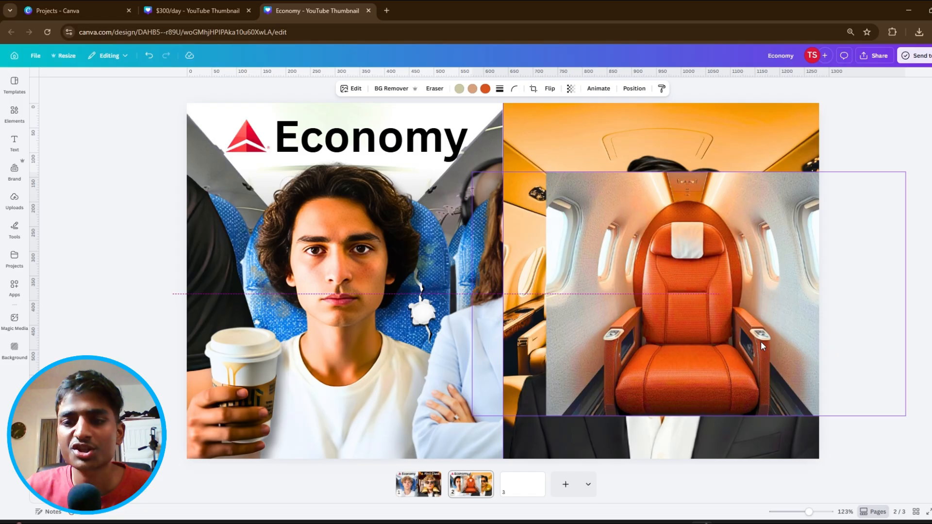
Separate the orange seat from its photo with Magic Grab by brushing over the whole seat, and undo the seat's last move.
{"action": "left_click", "coordinate": [354, 94]}
{"action": "left_click", "coordinate": [166, 202]}
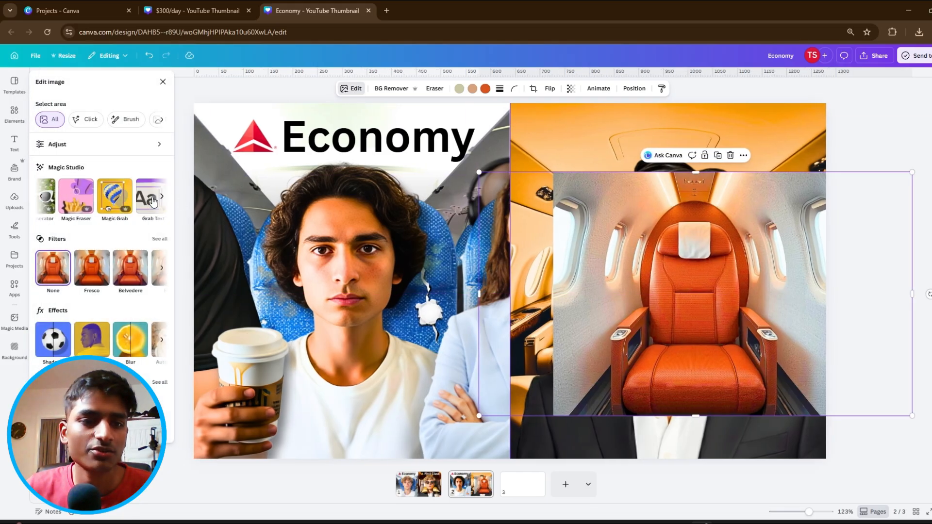
{"action": "left_click", "coordinate": [55, 196]}
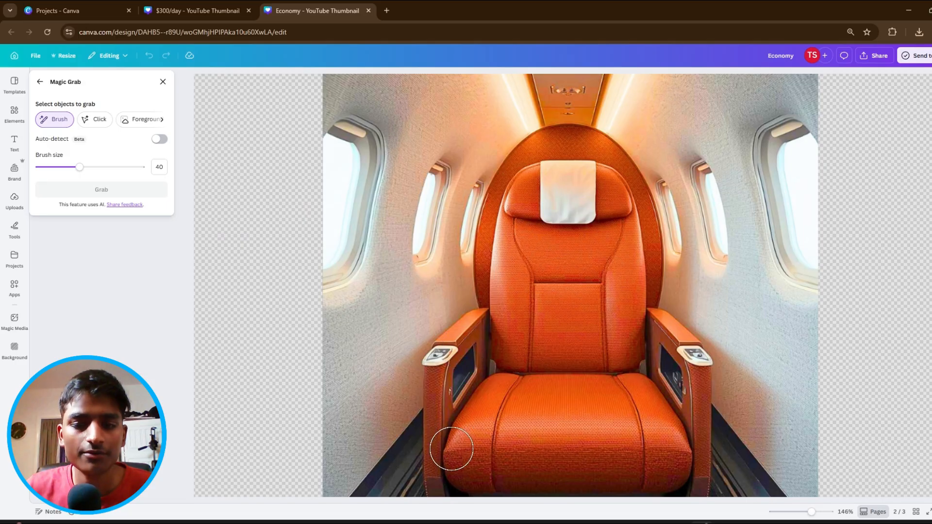
{"action": "mouse_move", "coordinate": [447, 474]}
{"action": "left_mouse_down"}
{"action": "mouse_move", "coordinate": [450, 377]}
{"action": "mouse_move", "coordinate": [508, 278]}
{"action": "mouse_move", "coordinate": [542, 187]}
{"action": "mouse_move", "coordinate": [639, 264]}
{"action": "left_mouse_up"}
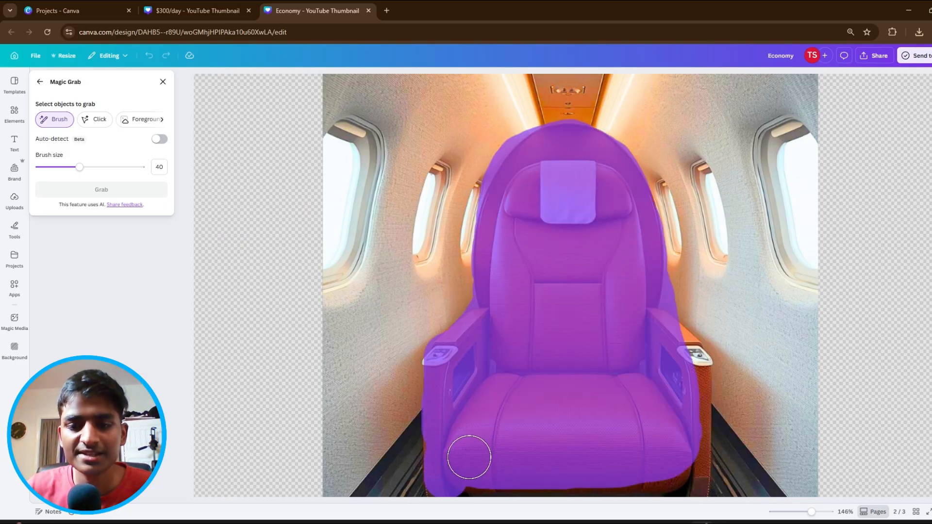
{"action": "mouse_move", "coordinate": [469, 456]}
{"action": "left_mouse_down"}
{"action": "mouse_move", "coordinate": [543, 478]}
{"action": "mouse_move", "coordinate": [682, 488]}
{"action": "mouse_move", "coordinate": [696, 406]}
{"action": "mouse_move", "coordinate": [680, 333]}
{"action": "left_mouse_up"}
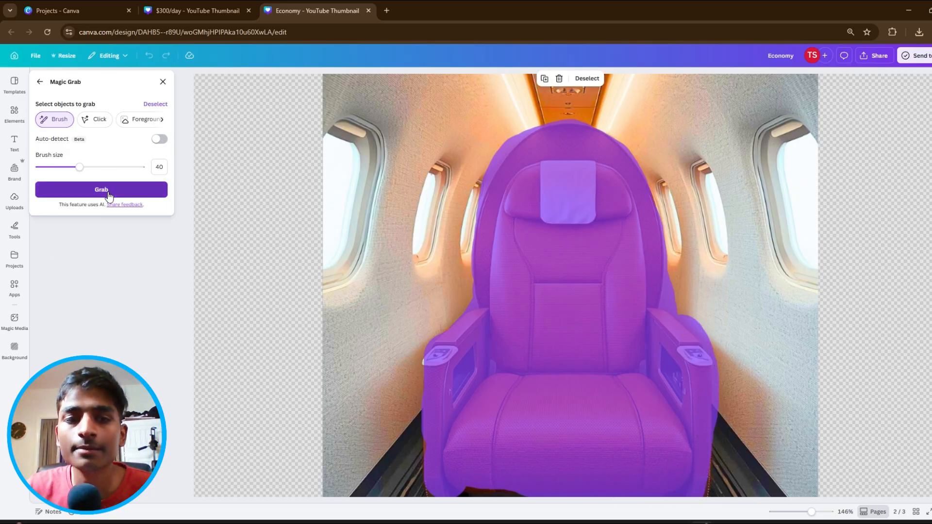
{"action": "left_click", "coordinate": [109, 190]}
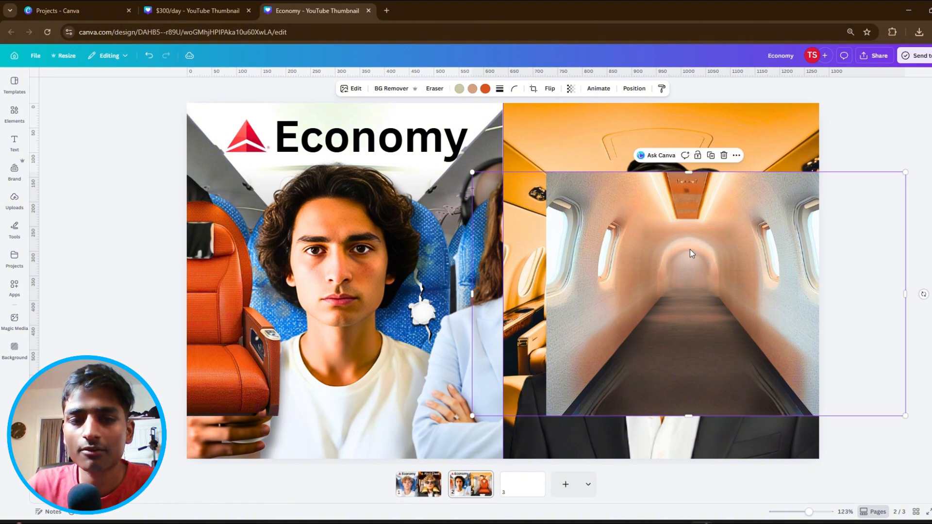
{"action": "key", "text": "ctrl+z"}
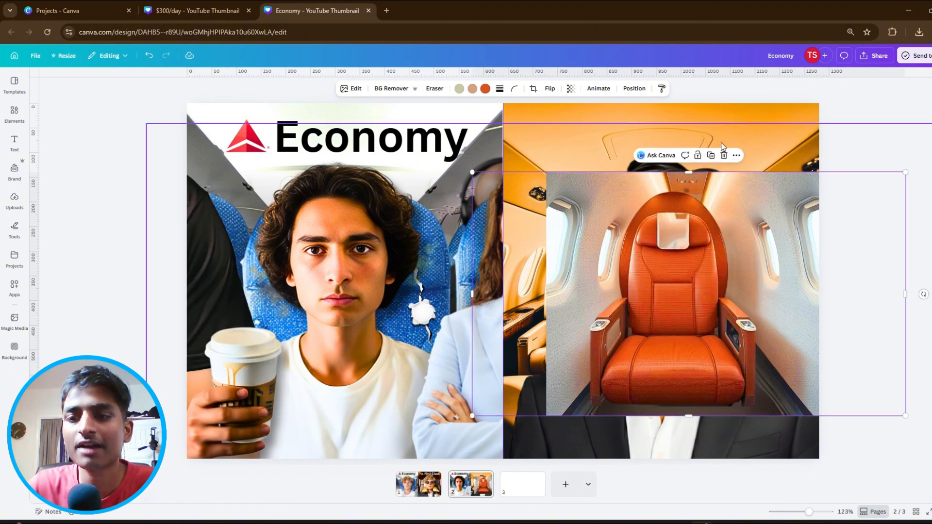
Delete the leftover background of the seat photo and move the orange seat's layer behind the suited man.
{"action": "left_click", "coordinate": [723, 155]}
{"action": "left_click", "coordinate": [634, 89]}
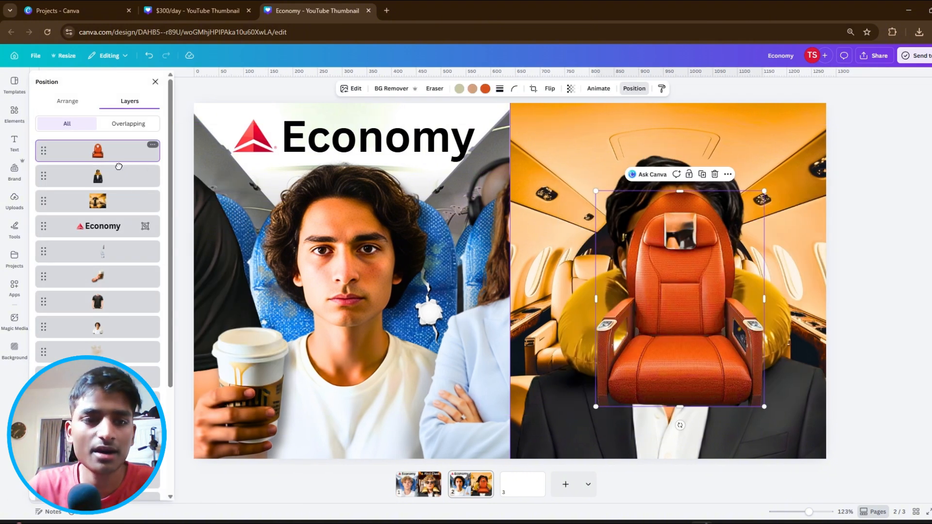
{"action": "left_click_drag", "start_coordinate": [121, 164], "coordinate": [119, 194]}
{"action": "left_click", "coordinate": [155, 82]}
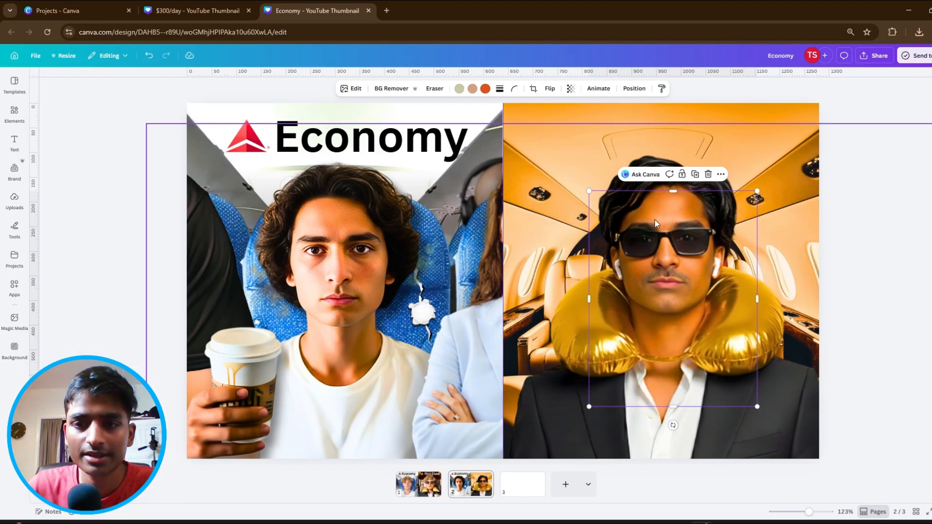
Enlarge the orange seat and centre it behind the suited man in the first-class half.
{"action": "left_click_drag", "start_coordinate": [589, 191], "coordinate": [248, 163]}
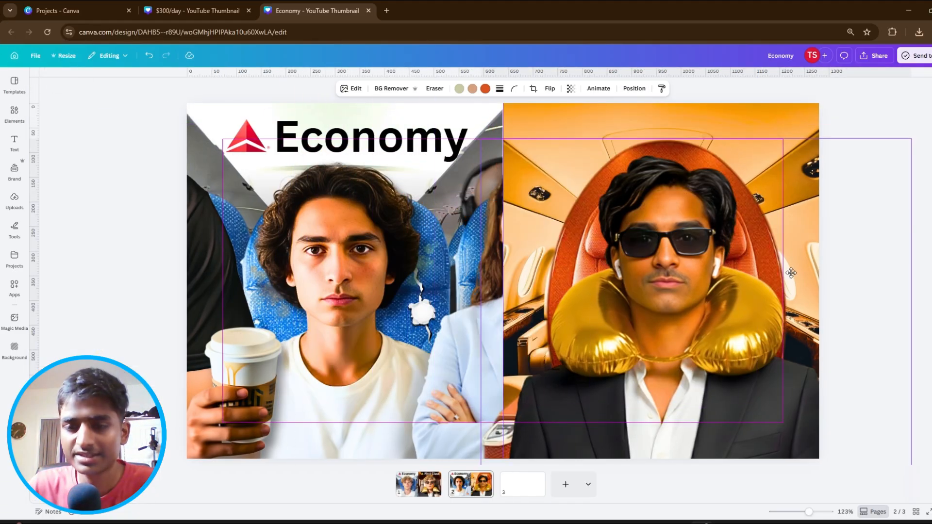
{"action": "left_click_drag", "start_coordinate": [789, 272], "coordinate": [789, 281]}
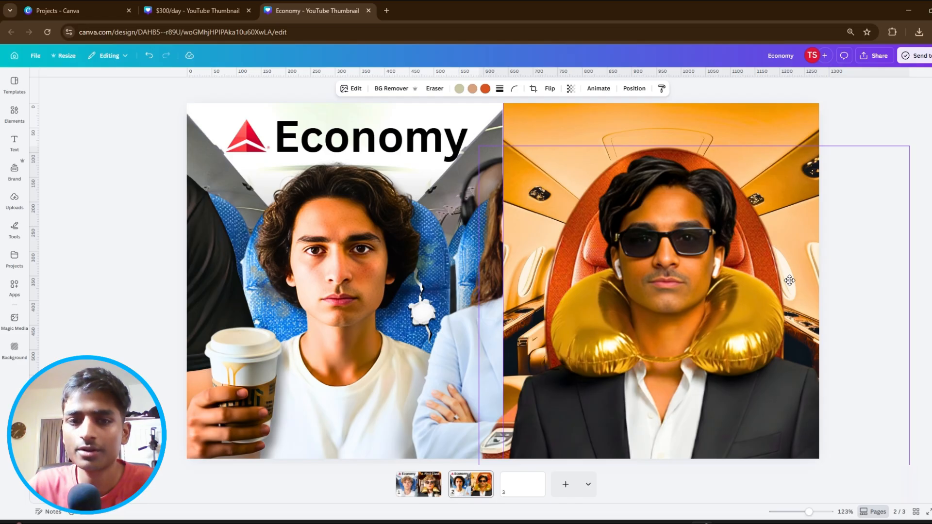
{"action": "left_click", "coordinate": [663, 275]}
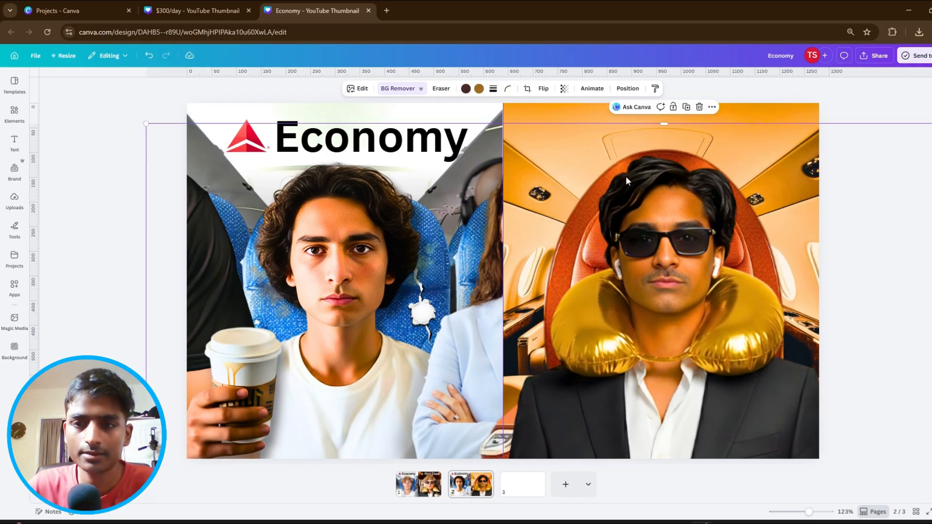
{"action": "left_click", "coordinate": [612, 90]}
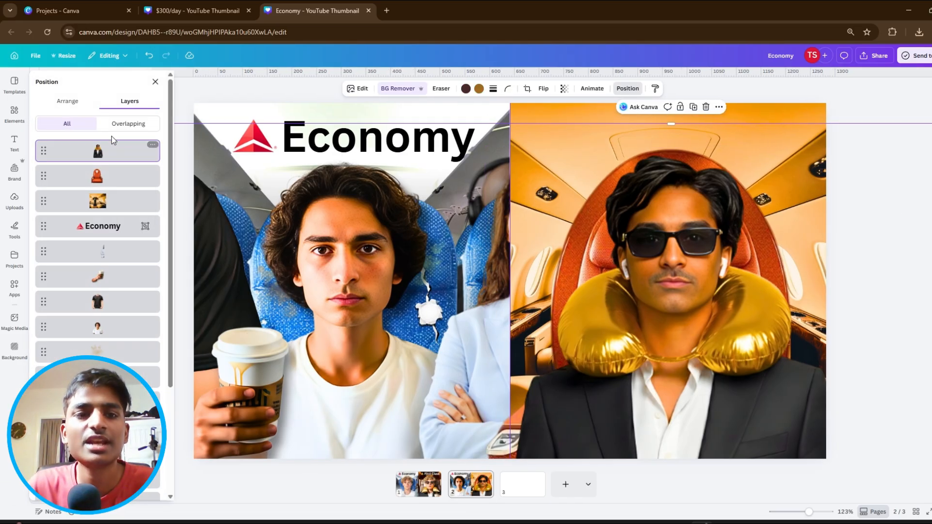
{"action": "left_click", "coordinate": [97, 175]}
{"action": "left_click_drag", "start_coordinate": [484, 384], "coordinate": [511, 401]}
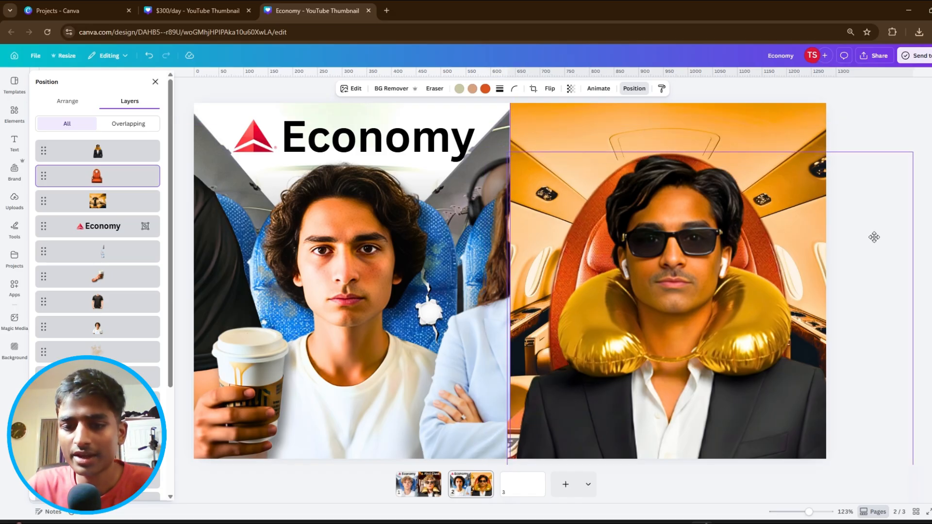
{"action": "left_click_drag", "start_coordinate": [913, 147], "coordinate": [931, 89]}
{"action": "left_click_drag", "start_coordinate": [898, 183], "coordinate": [877, 246]}
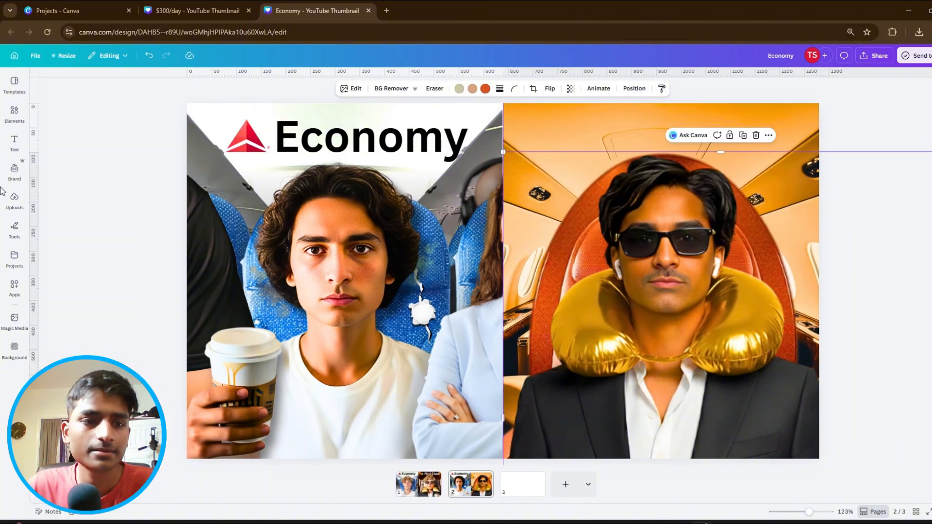
Add the uploaded photo of the suited man holding a coffee mug and enlarge it over the middle of the thumbnail.
{"action": "left_click", "coordinate": [14, 199]}
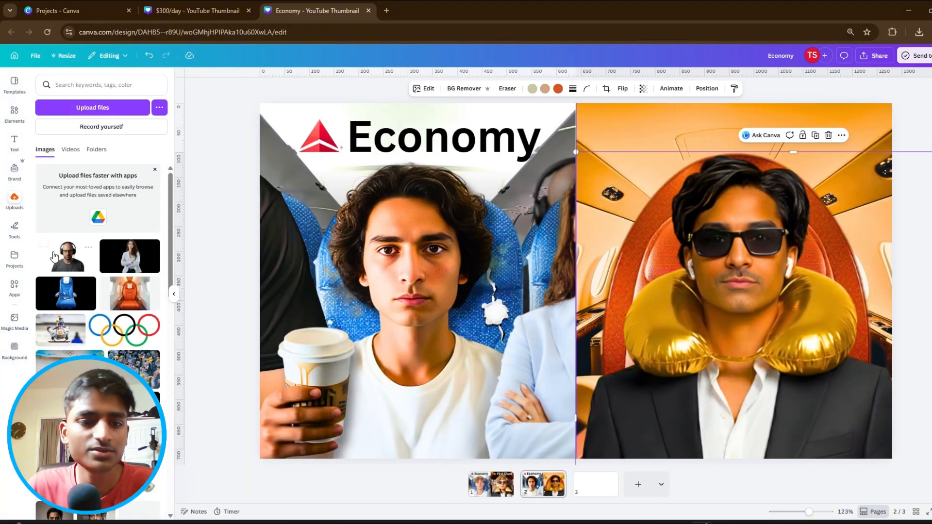
{"action": "scroll", "coordinate": [144, 328], "scroll_direction": "down", "scroll_amount": 8}
{"action": "left_click", "coordinate": [144, 328]}
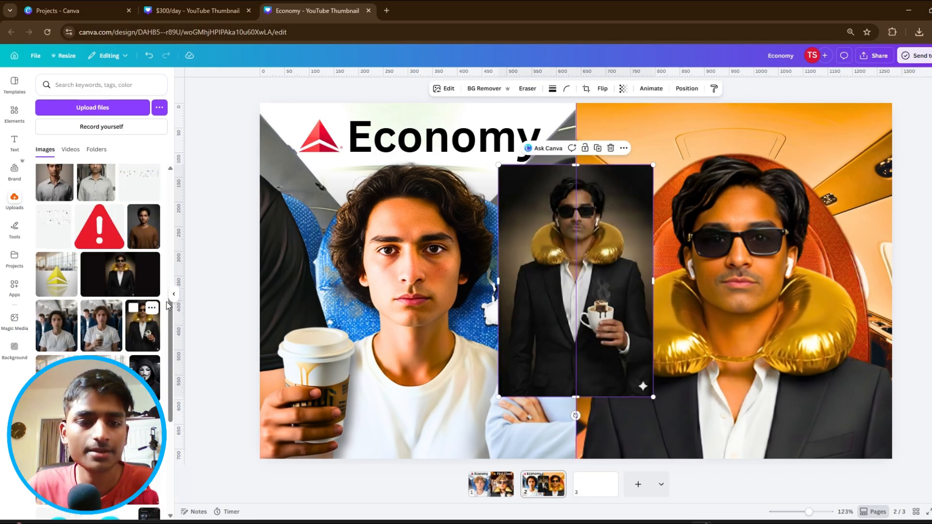
{"action": "left_click", "coordinate": [174, 294]}
{"action": "left_click_drag", "start_coordinate": [502, 334], "coordinate": [440, 289]}
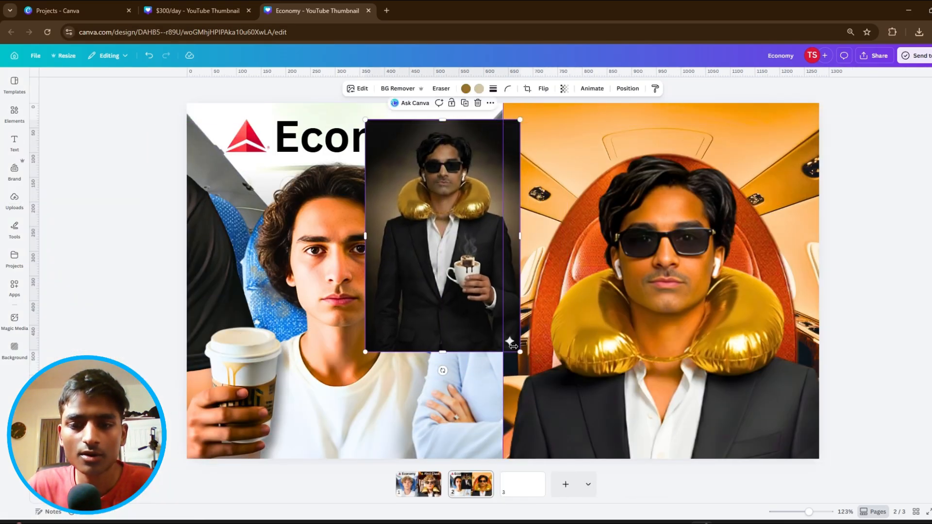
{"action": "left_click_drag", "start_coordinate": [520, 351], "coordinate": [655, 457]}
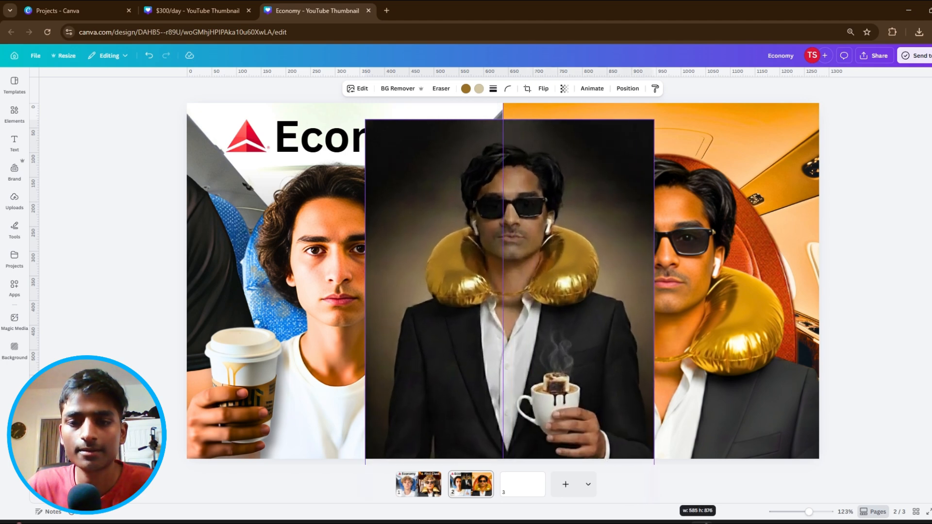
Separate the coffee mug and hand with Magic Grab by brushing over them, and discard the rest of the photo.
{"action": "left_click", "coordinate": [357, 89]}
{"action": "left_click", "coordinate": [162, 196]}
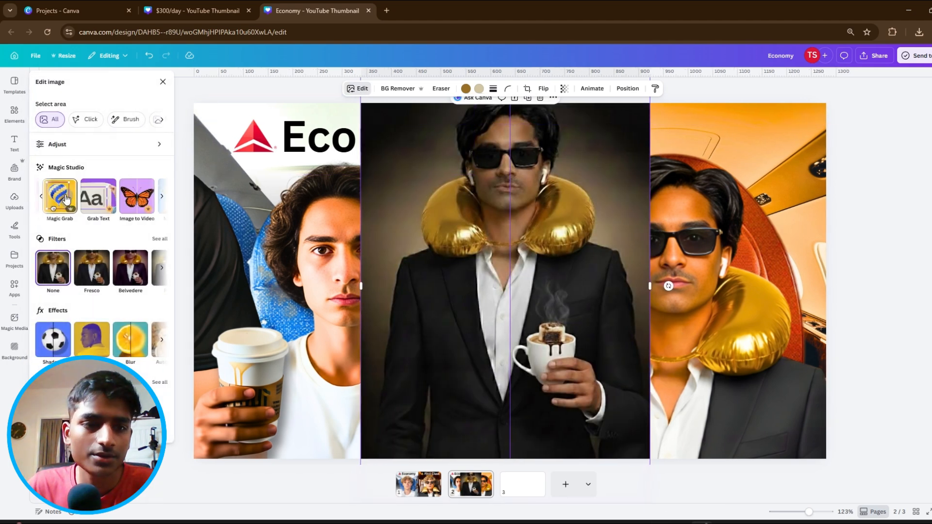
{"action": "left_click", "coordinate": [64, 197]}
{"action": "left_click", "coordinate": [43, 121]}
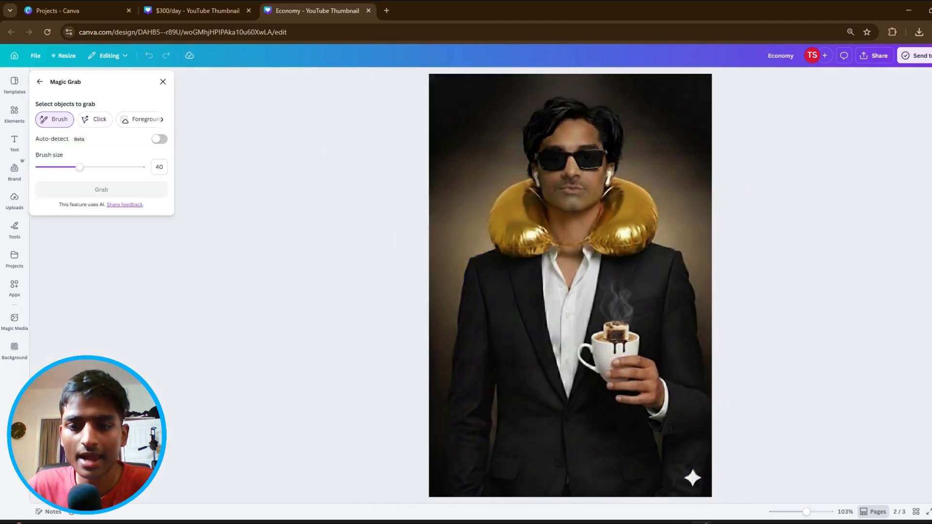
{"action": "mouse_move", "coordinate": [616, 335]}
{"action": "left_mouse_down"}
{"action": "mouse_move", "coordinate": [597, 352]}
{"action": "mouse_move", "coordinate": [669, 397]}
{"action": "mouse_move", "coordinate": [644, 384]}
{"action": "mouse_move", "coordinate": [621, 350]}
{"action": "left_mouse_up"}
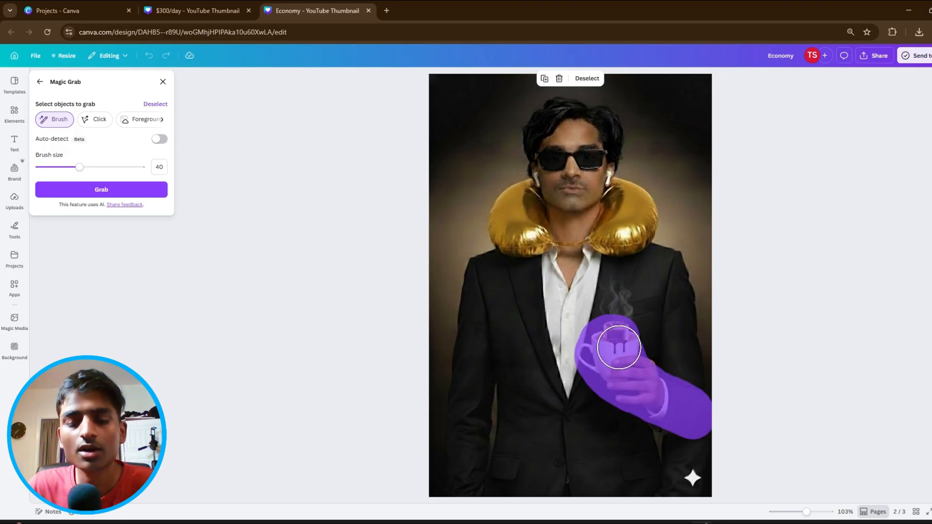
{"action": "left_click", "coordinate": [102, 190]}
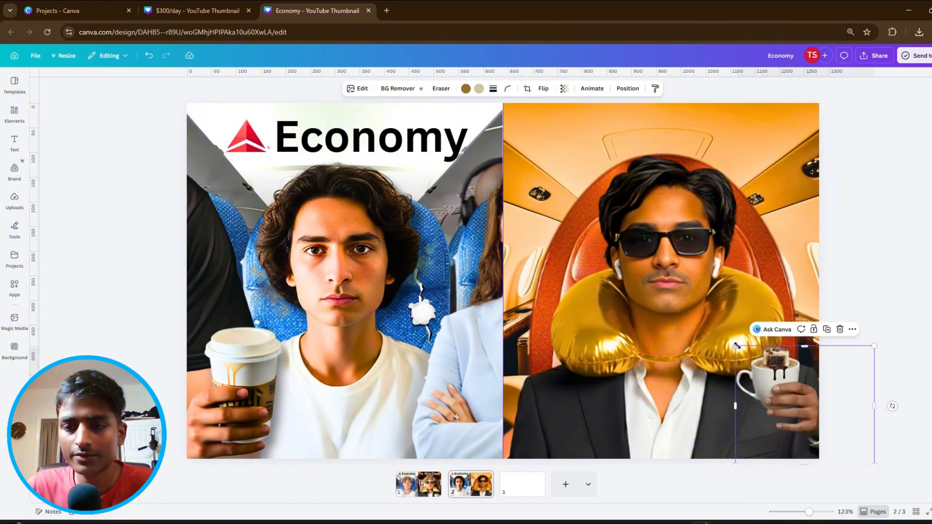
Enlarge the mug and hand cut-out and position it in the lower outer corner of the first-class half.
{"action": "left_click_drag", "start_coordinate": [736, 345], "coordinate": [552, 291]}
{"action": "left_click_drag", "start_coordinate": [701, 285], "coordinate": [779, 388]}
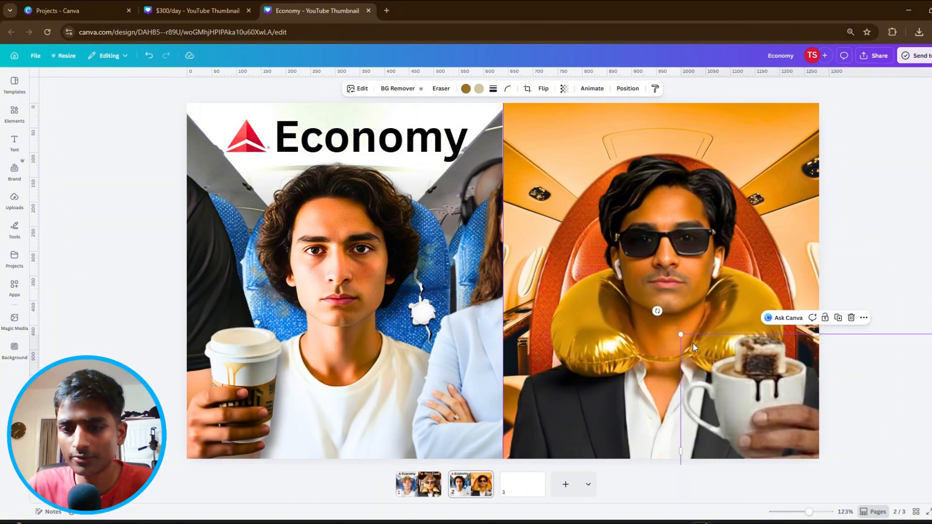
{"action": "left_click_drag", "start_coordinate": [676, 336], "coordinate": [721, 363]}
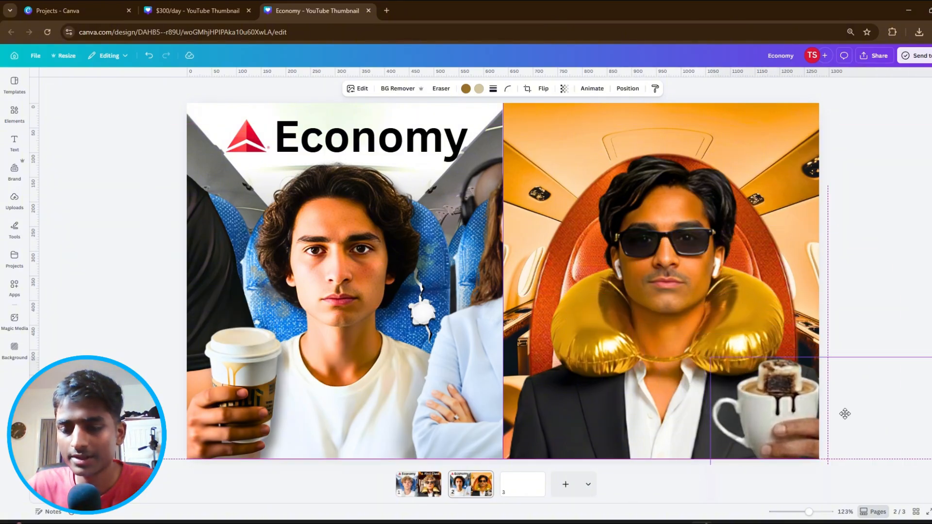
Auto-adjust the colours of the mug and hand cut-out at an intensity of 100.
{"action": "left_click", "coordinate": [359, 89]}
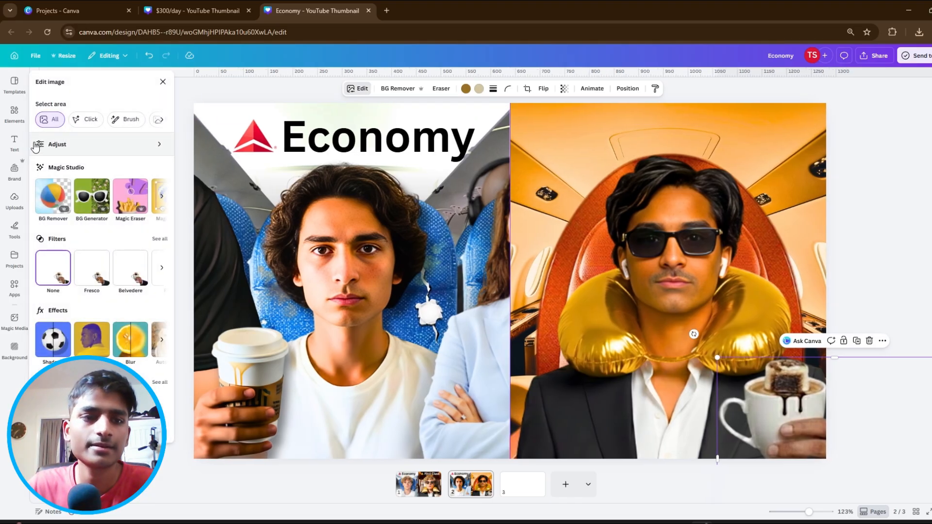
{"action": "left_click", "coordinate": [42, 148]}
{"action": "left_click", "coordinate": [97, 136]}
{"action": "scroll", "coordinate": [89, 268], "scroll_direction": "down", "scroll_amount": 3}
{"action": "scroll", "coordinate": [90, 257], "scroll_direction": "up", "scroll_amount": 4}
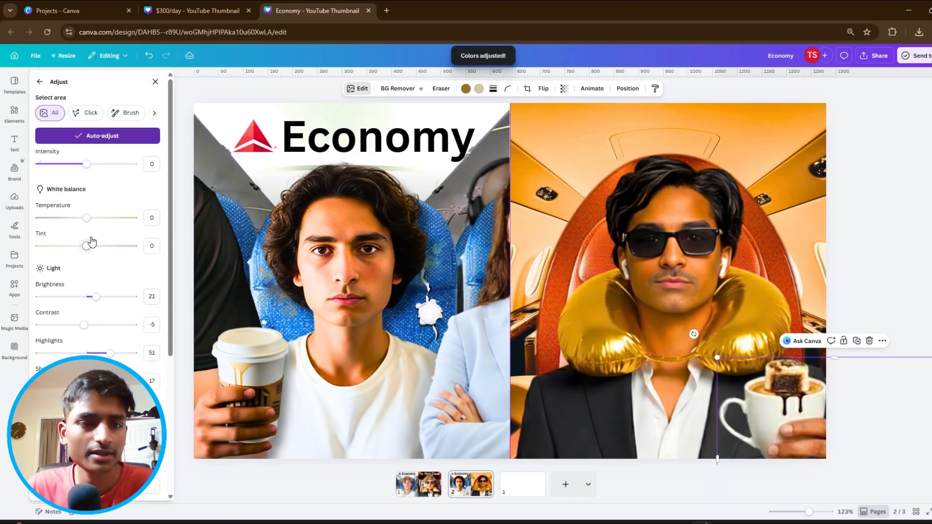
{"action": "left_click_drag", "start_coordinate": [89, 165], "coordinate": [133, 164]}
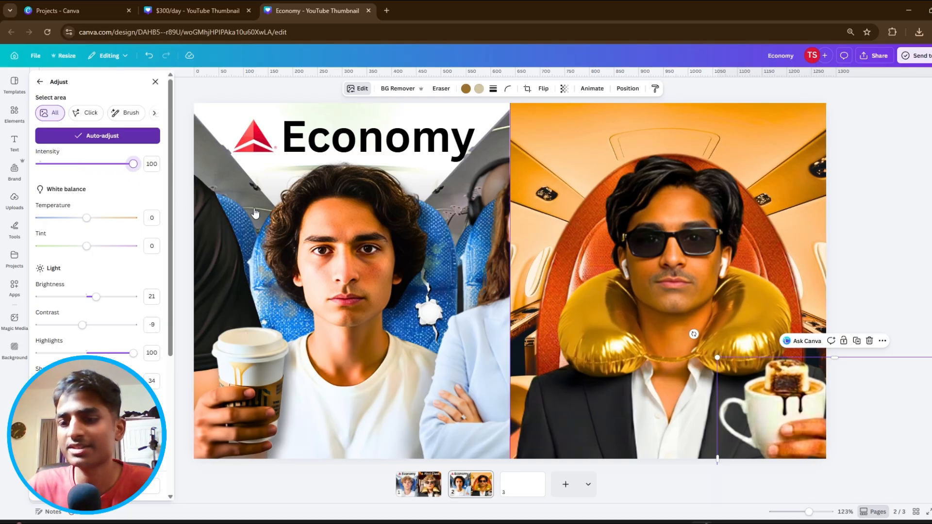
{"action": "left_click", "coordinate": [868, 260]}
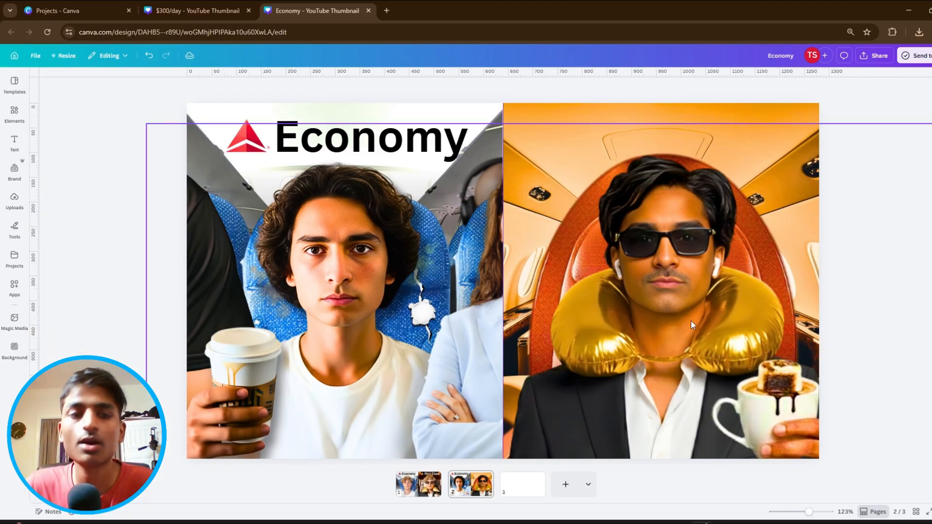
Search the elements library for "smoke" and browse all the matching graphics.
{"action": "left_click", "coordinate": [15, 112]}
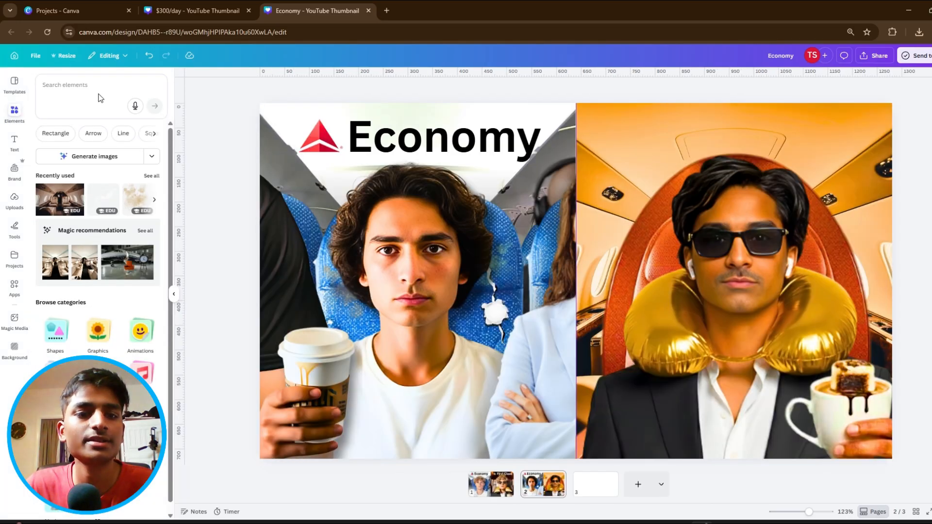
{"action": "left_click", "coordinate": [92, 85]}
{"action": "type", "text": "smoke"}
{"action": "key", "text": "Return"}
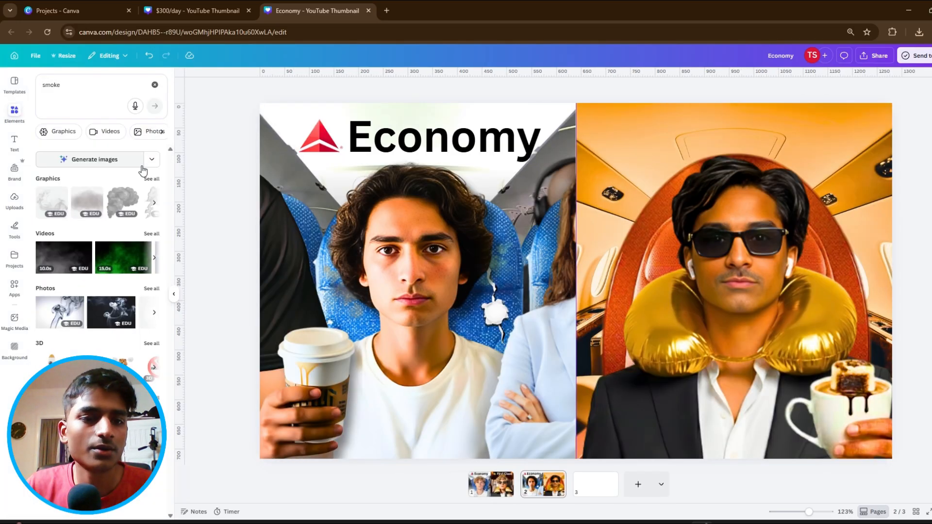
{"action": "left_click", "coordinate": [145, 176]}
{"action": "scroll", "coordinate": [125, 229], "scroll_direction": "down", "scroll_amount": 10}
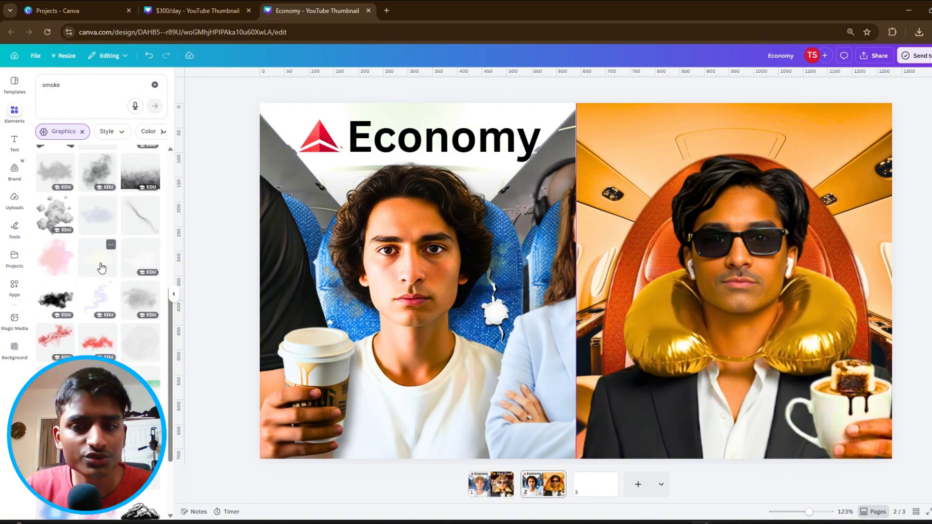
Try two faint white smoke graphics on the thumbnail and delete each of them.
{"action": "left_click", "coordinate": [101, 268]}
{"action": "left_click", "coordinate": [611, 122]}
{"action": "scroll", "coordinate": [137, 285], "scroll_direction": "up", "scroll_amount": 1}
{"action": "left_click", "coordinate": [137, 285]}
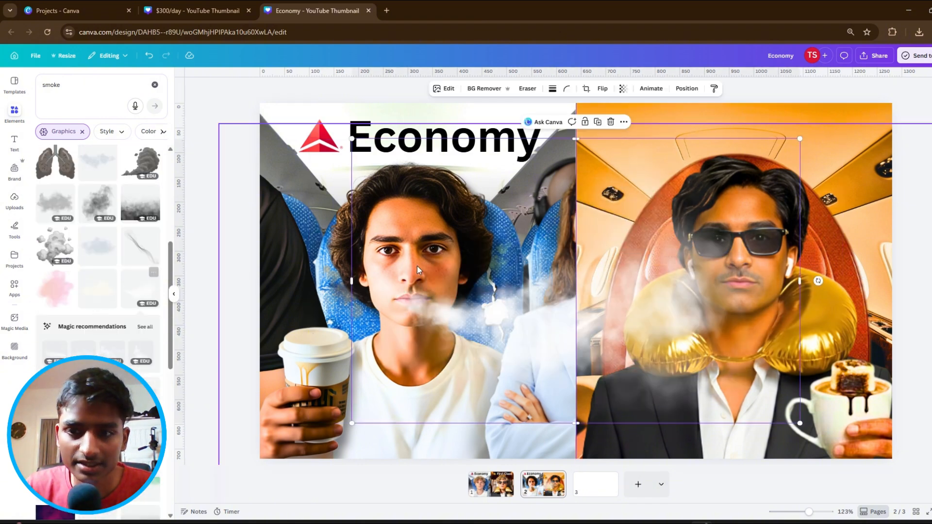
{"action": "left_click", "coordinate": [611, 122]}
Add the Realistic White Smoke graphic to the thumbnail and check its details.
{"action": "scroll", "coordinate": [97, 291], "scroll_direction": "down", "scroll_amount": 5}
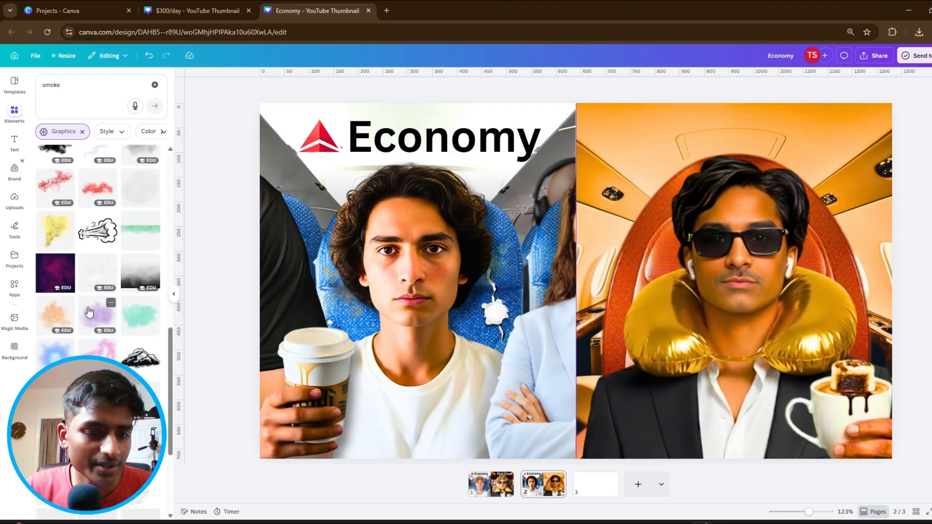
{"action": "scroll", "coordinate": [89, 312], "scroll_direction": "down", "scroll_amount": 7}
{"action": "left_click", "coordinate": [56, 207]}
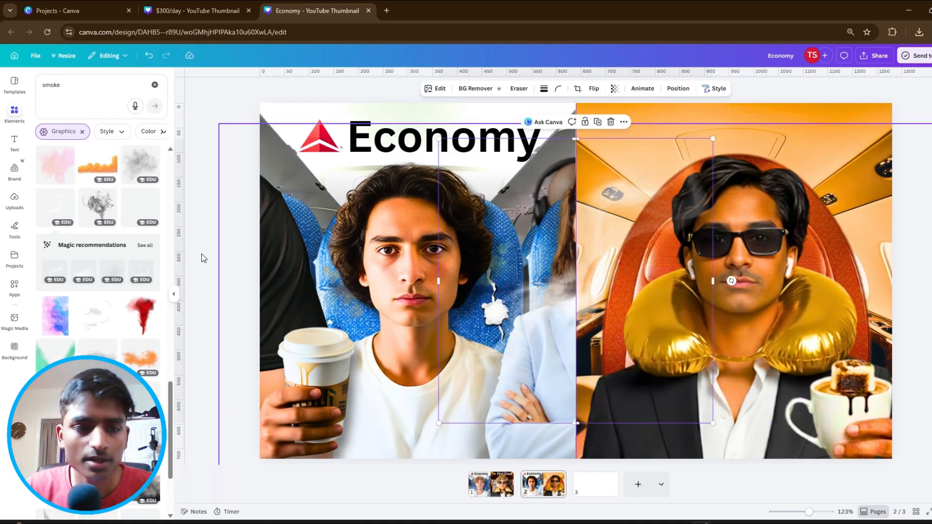
{"action": "left_click", "coordinate": [69, 195]}
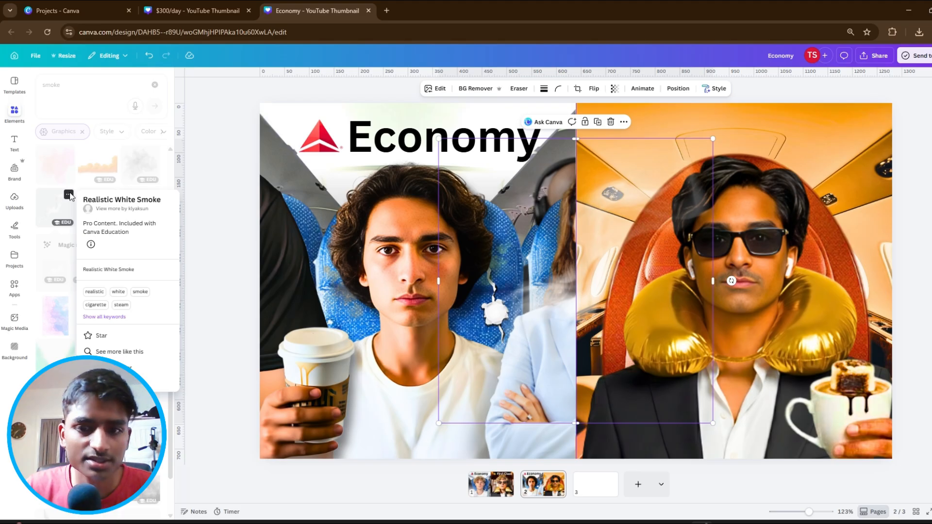
{"action": "left_click", "coordinate": [69, 195]}
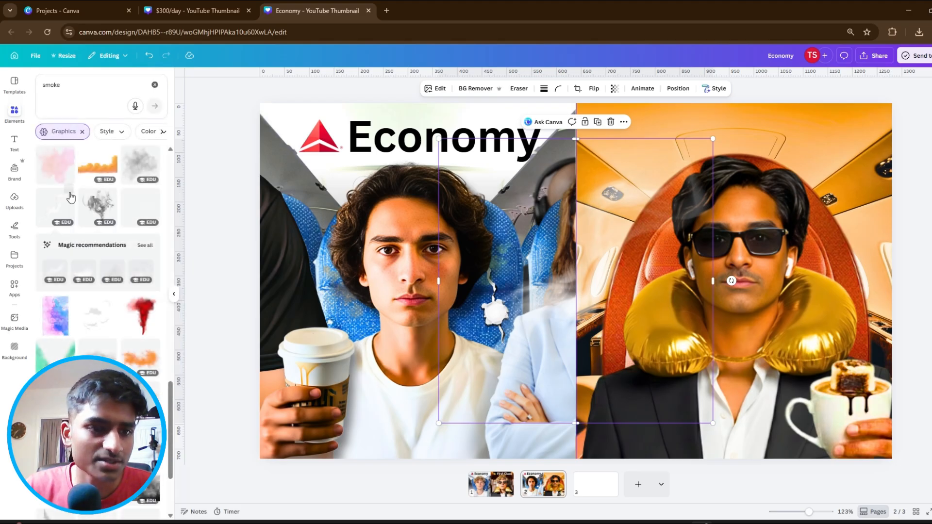
{"action": "left_click", "coordinate": [173, 294]}
Shrink the smoke graphic, rotate it and position it rising from the top of the coffee mug.
{"action": "left_click_drag", "start_coordinate": [592, 341], "coordinate": [825, 332]}
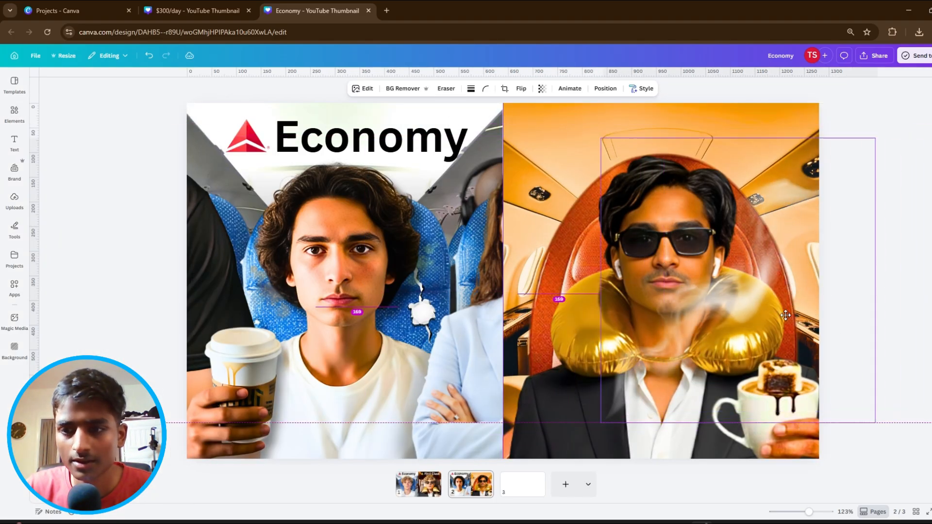
{"action": "left_click_drag", "start_coordinate": [865, 139], "coordinate": [621, 280]}
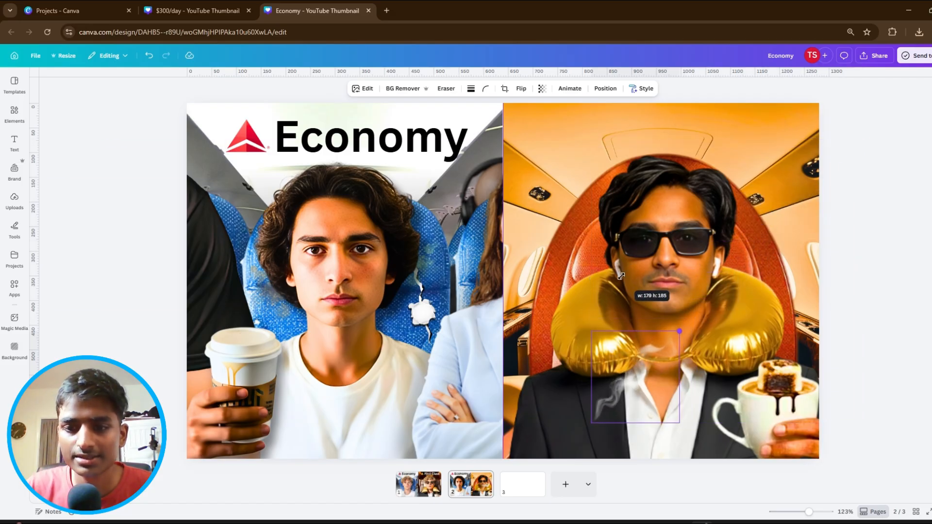
{"action": "left_click_drag", "start_coordinate": [633, 378], "coordinate": [784, 324]}
{"action": "left_click_drag", "start_coordinate": [784, 387], "coordinate": [815, 380]}
{"action": "left_click_drag", "start_coordinate": [794, 339], "coordinate": [802, 353]}
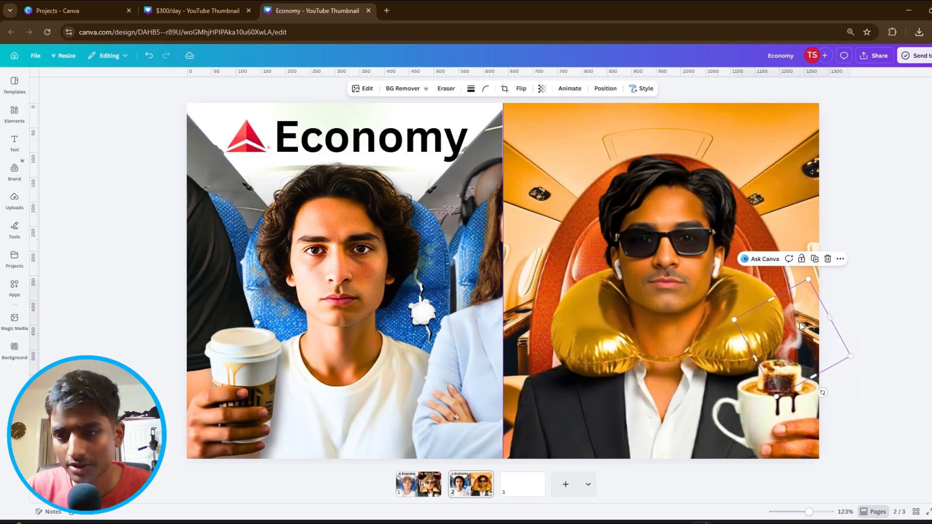
{"action": "left_click_drag", "start_coordinate": [805, 339], "coordinate": [833, 391]}
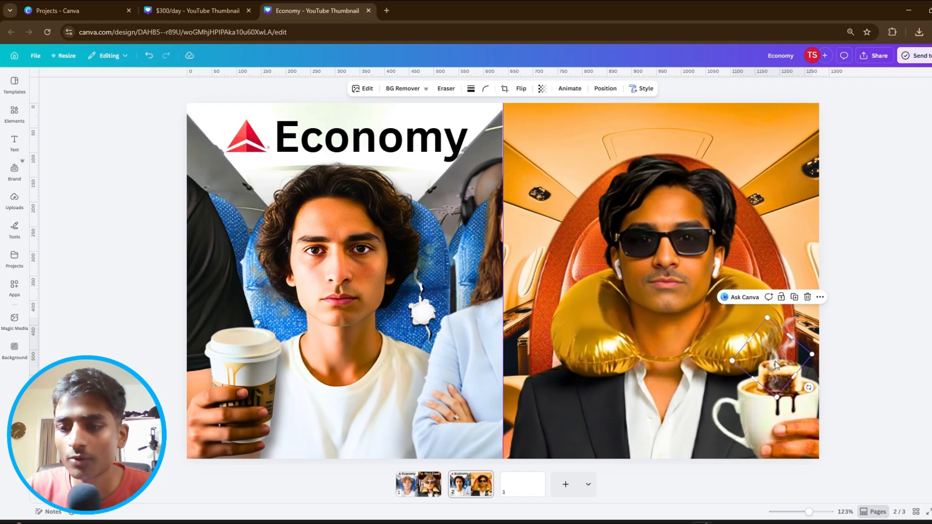
{"action": "left_click_drag", "start_coordinate": [775, 365], "coordinate": [779, 361]}
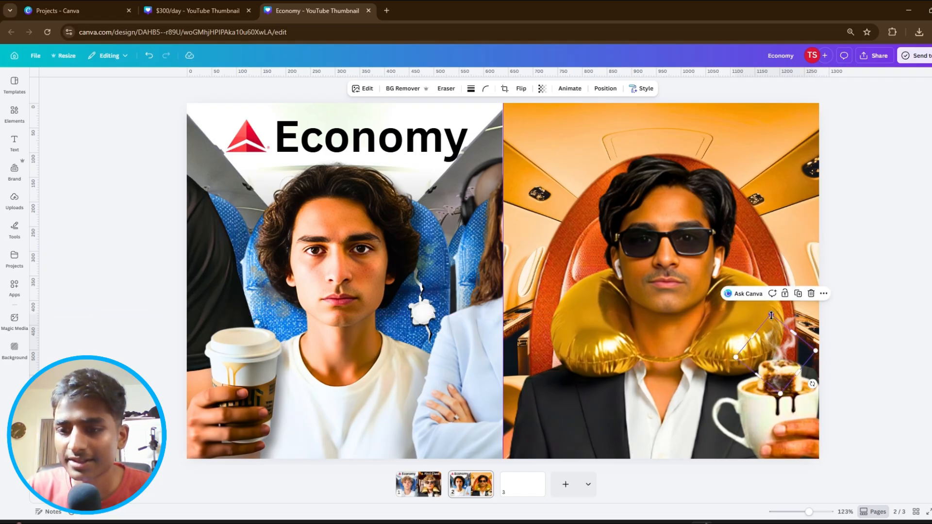
Shrink the smoke graphic slightly so it sits just above the coffee mug.
{"action": "left_click_drag", "start_coordinate": [771, 315], "coordinate": [774, 339]}
{"action": "left_click", "coordinate": [875, 322]}
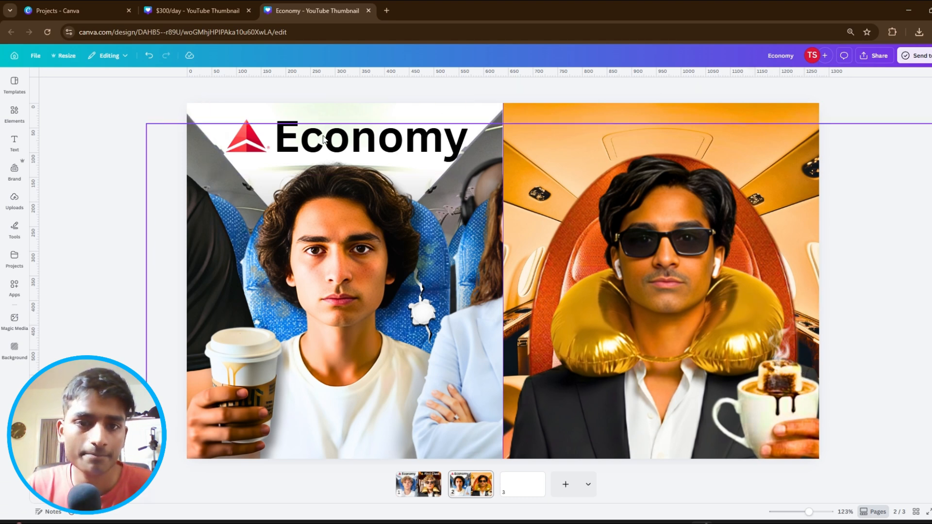
Duplicate the Economy logo-and-text heading onto the first-class side and change the copy's text to "First Class".
{"action": "left_click", "coordinate": [341, 119]}
{"action": "left_click_drag", "start_coordinate": [361, 133], "coordinate": [703, 171], "text": "alt"}
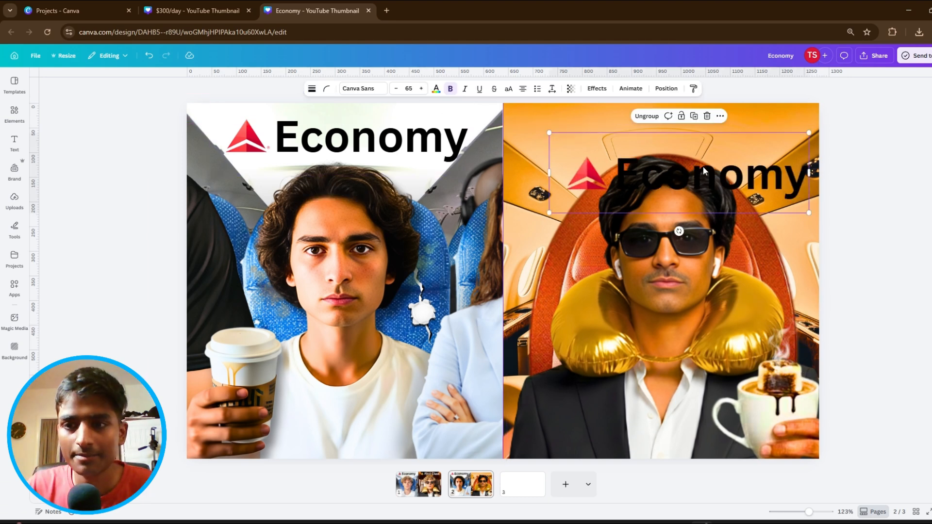
{"action": "double_click", "coordinate": [796, 193]}
{"action": "type", "text": "First Class"}
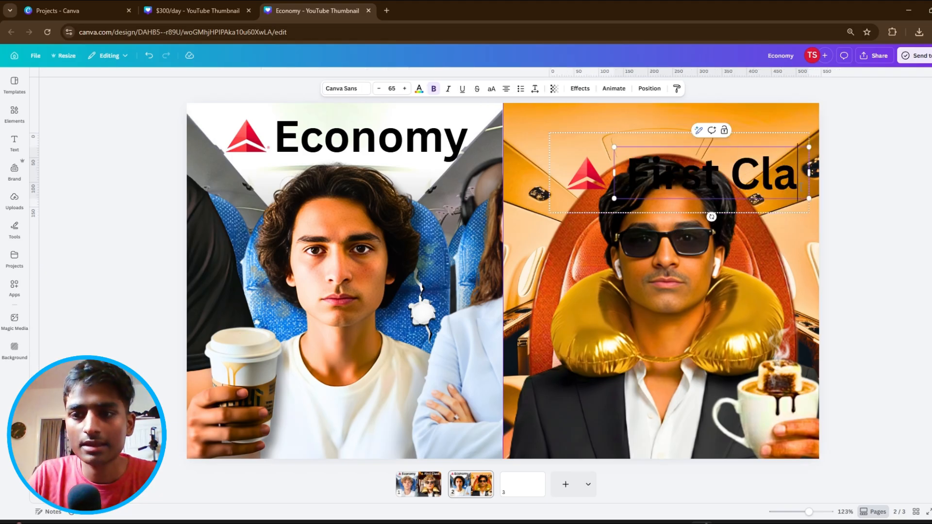
{"action": "left_click", "coordinate": [906, 212]}
Recolour the First Class text white and widen its text box so the words fit on one line.
{"action": "left_click", "coordinate": [662, 202]}
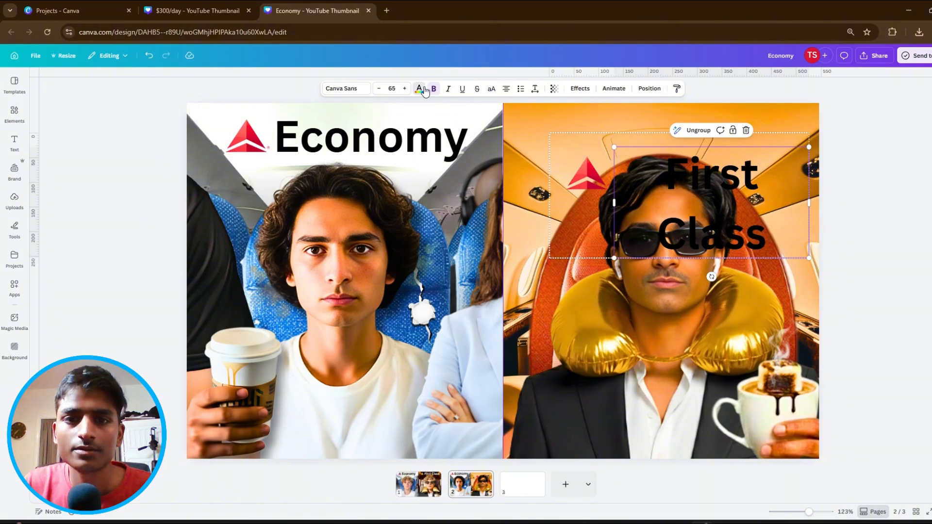
{"action": "left_click", "coordinate": [419, 89]}
{"action": "left_click", "coordinate": [101, 143]}
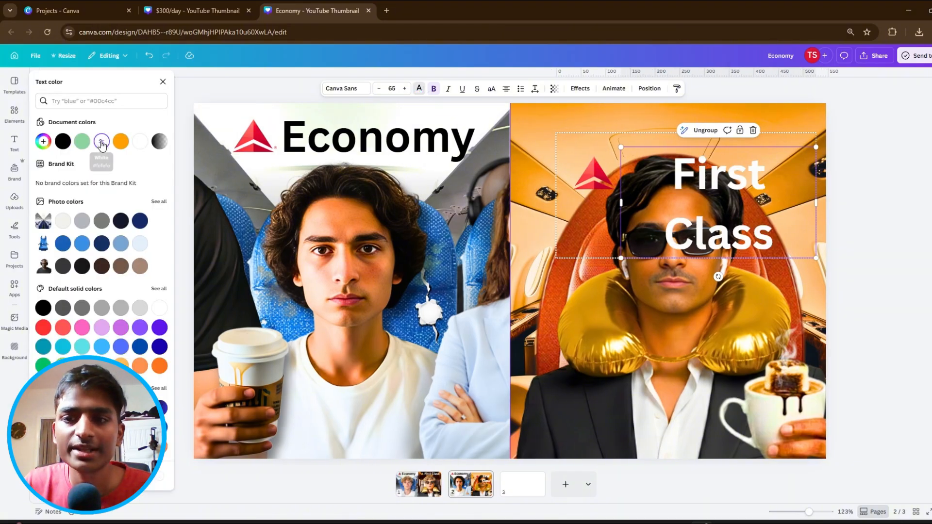
{"action": "left_click_drag", "start_coordinate": [815, 202], "coordinate": [882, 211]}
{"action": "left_click", "coordinate": [889, 221]}
Move the First Class heading up within the first-class half and delete its copied red logo.
{"action": "left_click_drag", "start_coordinate": [768, 192], "coordinate": [698, 154]}
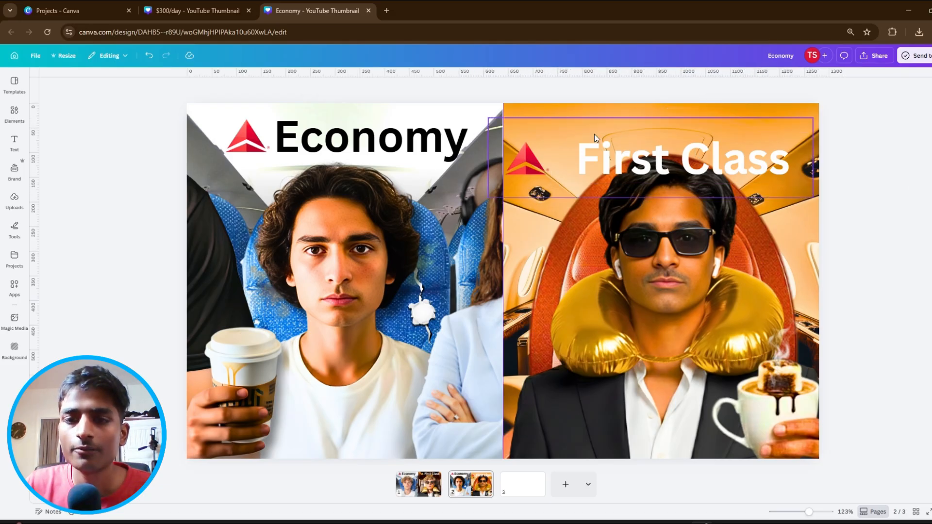
{"action": "left_click", "coordinate": [527, 160]}
{"action": "double_click", "coordinate": [527, 160]}
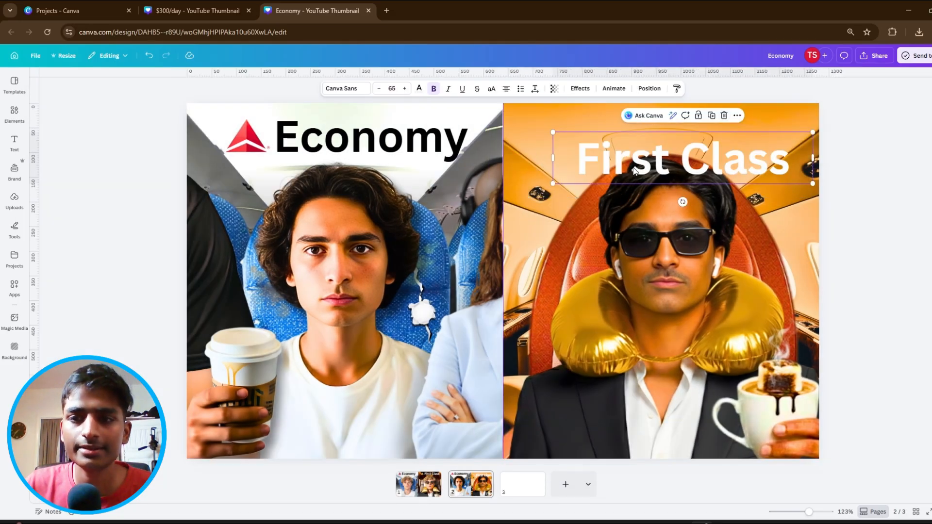
Apply a black Shadow effect to the First Class text with transparency 100 and blur 49.
{"action": "double_click", "coordinate": [689, 159]}
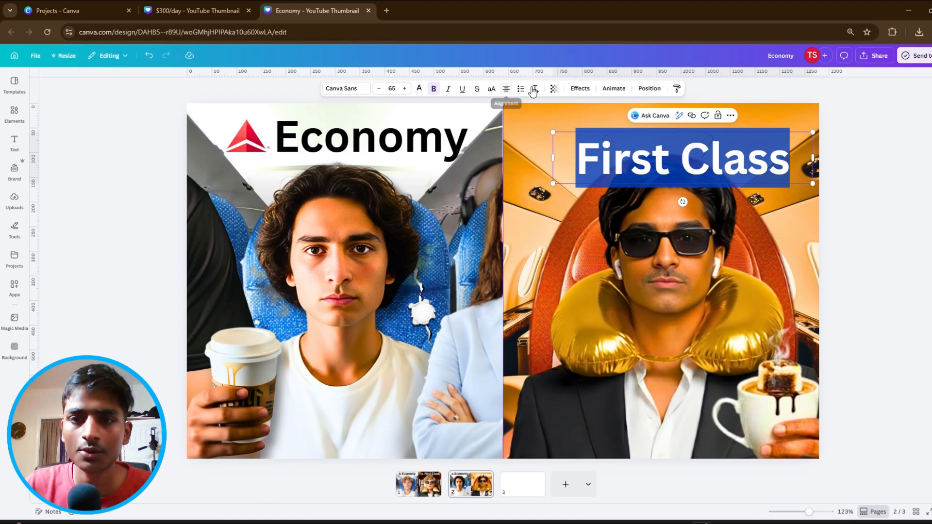
{"action": "left_click", "coordinate": [577, 89]}
{"action": "left_click", "coordinate": [98, 127]}
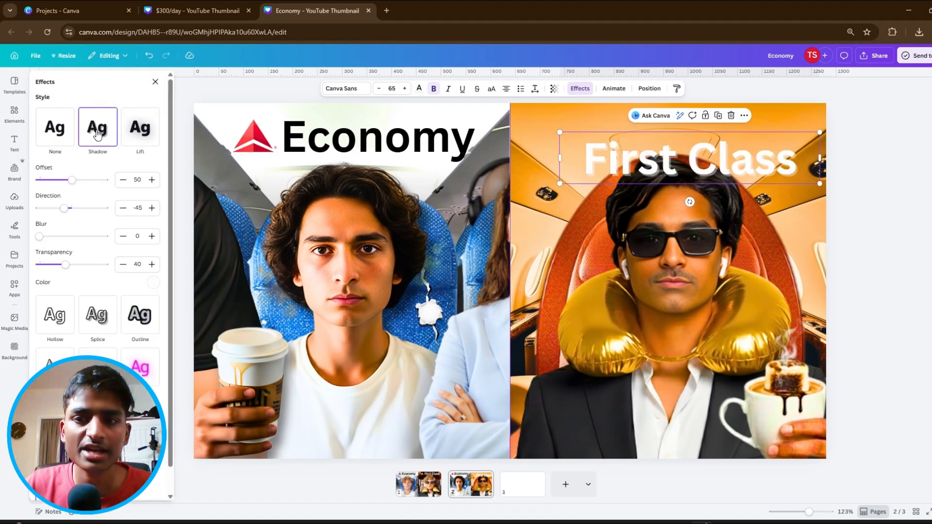
{"action": "left_click", "coordinate": [153, 282]}
{"action": "left_click", "coordinate": [63, 321]}
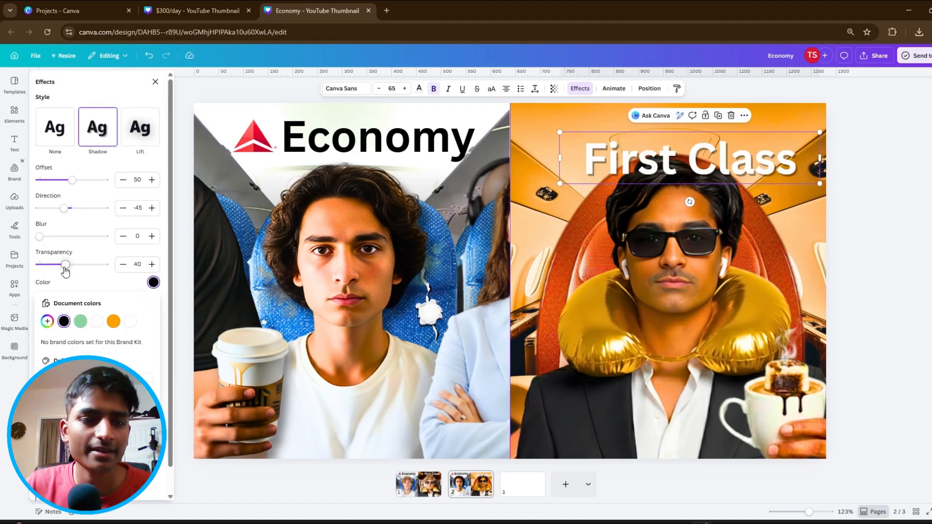
{"action": "left_click_drag", "start_coordinate": [65, 264], "coordinate": [181, 289]}
{"action": "left_click_drag", "start_coordinate": [39, 236], "coordinate": [72, 236]}
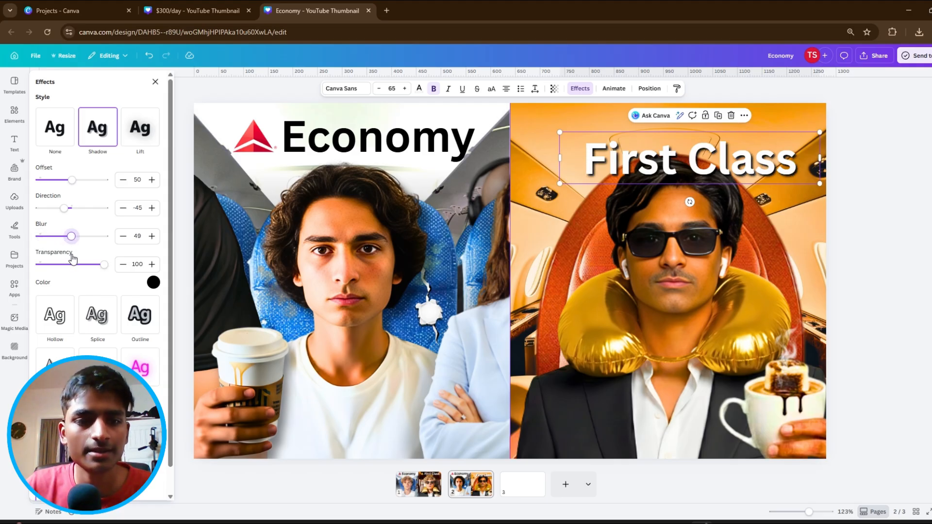
{"action": "left_click", "coordinate": [920, 138]}
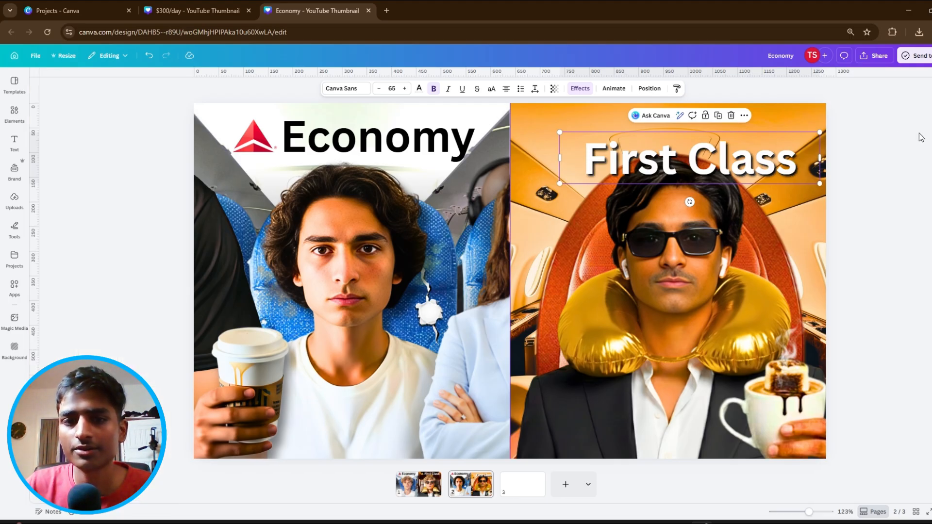
Move the First Class text up level with the Economy heading and reduce its font size to 63.
{"action": "left_click_drag", "start_coordinate": [752, 163], "coordinate": [758, 141]}
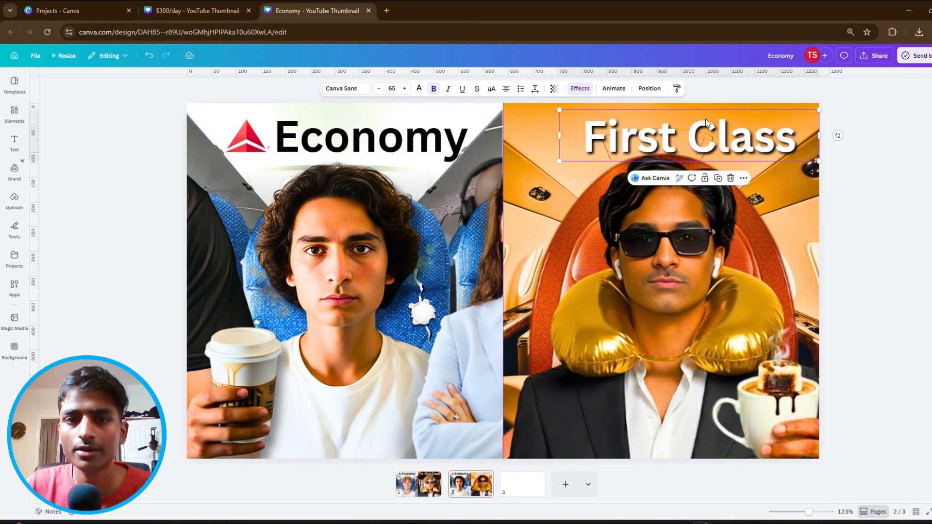
{"action": "left_click", "coordinate": [379, 89]}
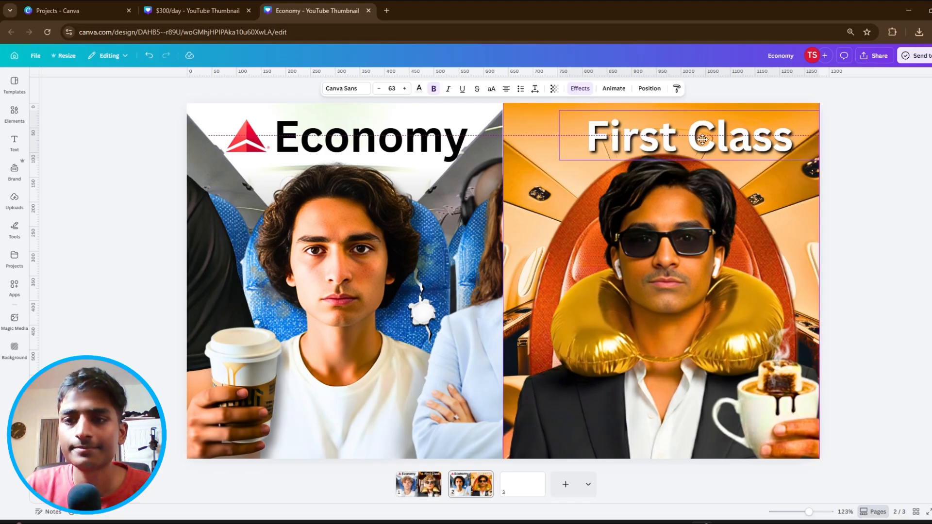
{"action": "left_click", "coordinate": [100, 151]}
Add the uploaded yellow triangle logo image to the thumbnail and remove its background.
{"action": "left_click", "coordinate": [15, 201]}
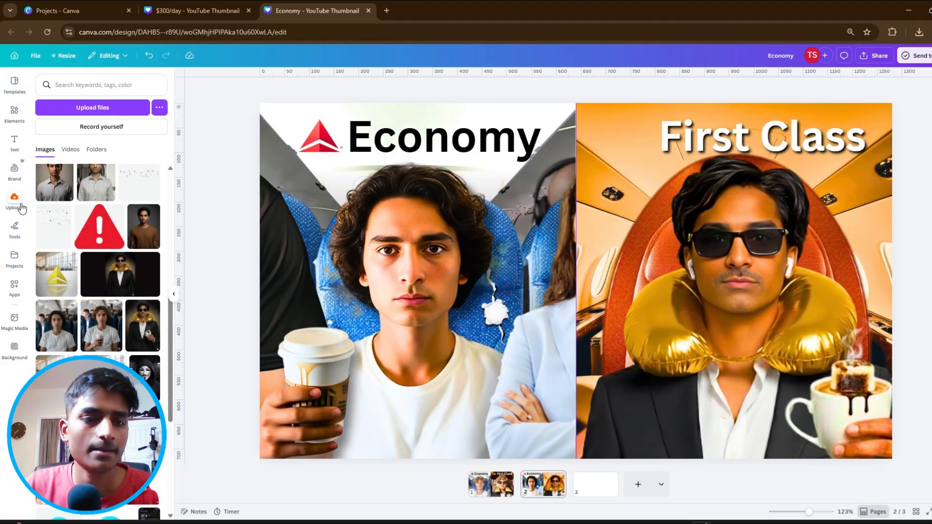
{"action": "left_click", "coordinate": [55, 265]}
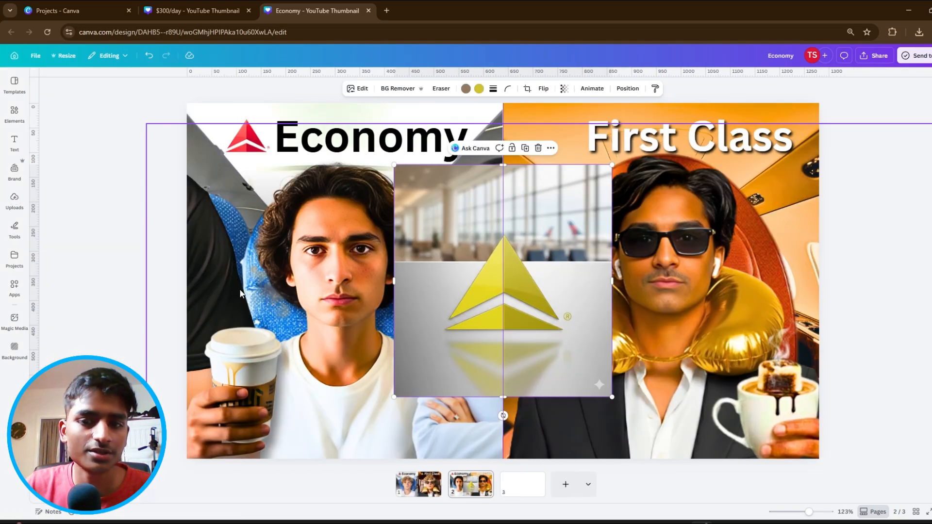
{"action": "left_click", "coordinate": [388, 90]}
Auto-adjust the yellow logo's colours, then set its brightness to 28 and saturation to 100.
{"action": "left_click", "coordinate": [359, 90]}
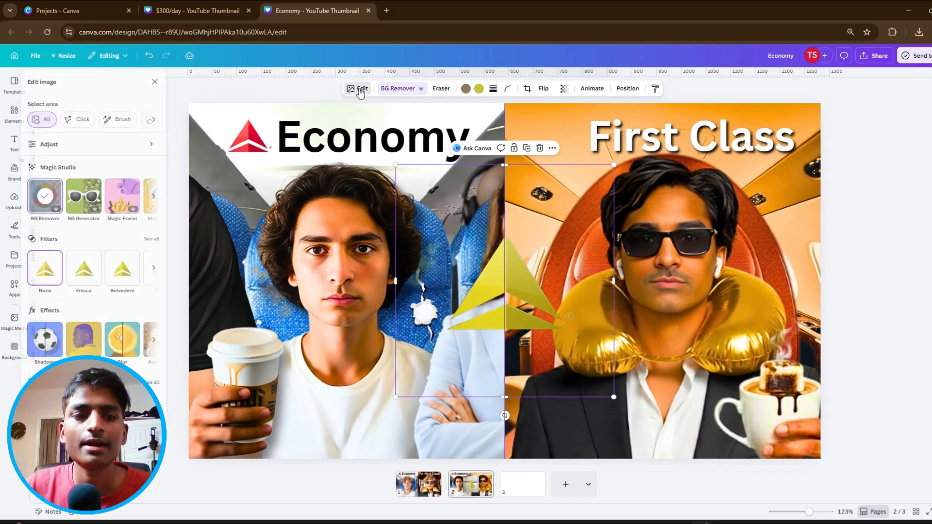
{"action": "left_click", "coordinate": [144, 140]}
{"action": "left_click", "coordinate": [113, 145]}
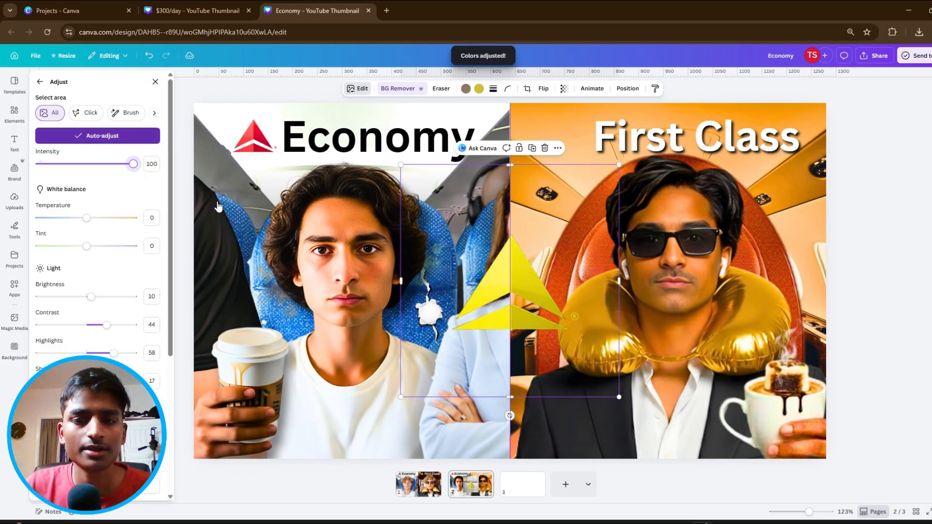
{"action": "scroll", "coordinate": [106, 252], "scroll_direction": "down", "scroll_amount": 1}
{"action": "left_click_drag", "start_coordinate": [91, 246], "coordinate": [102, 262]}
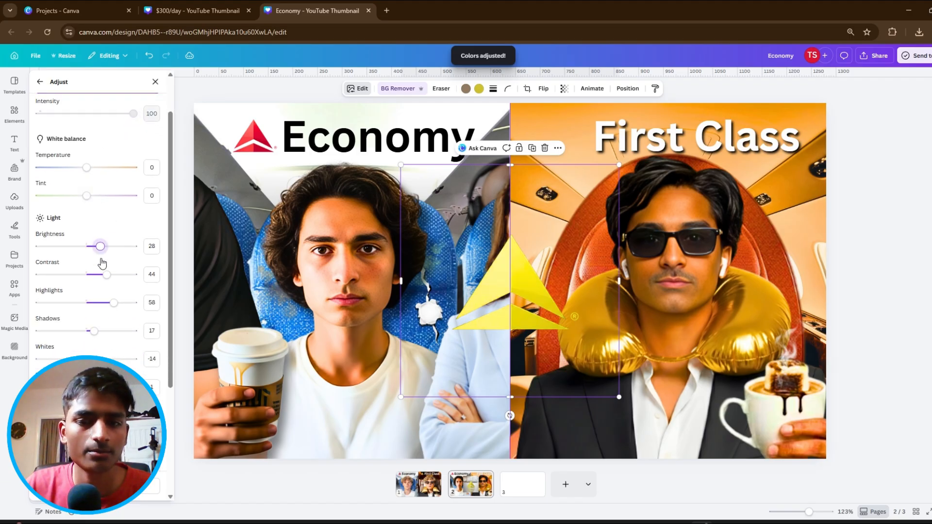
{"action": "scroll", "coordinate": [99, 291], "scroll_direction": "down", "scroll_amount": 3}
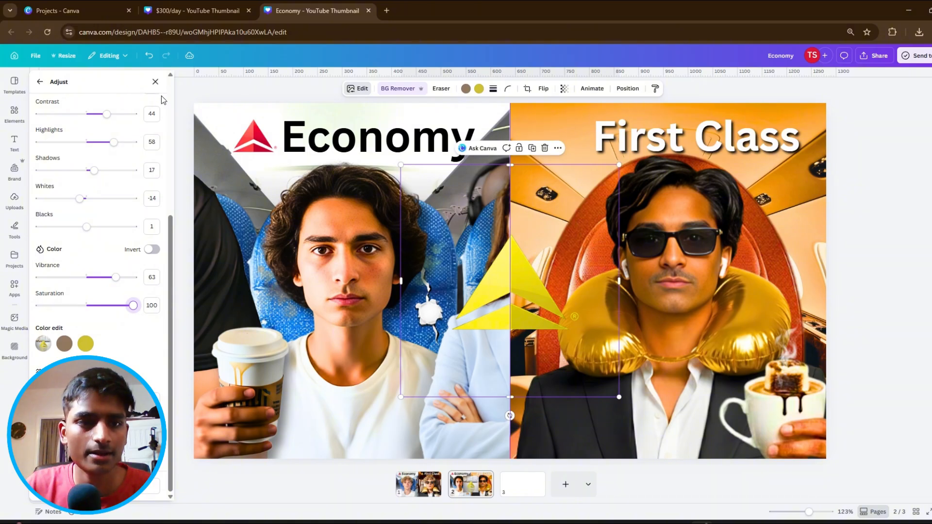
{"action": "left_click", "coordinate": [155, 81]}
Shrink the yellow logo to match the red Economy logo and place it just before the First Class text.
{"action": "left_click_drag", "start_coordinate": [509, 286], "coordinate": [543, 202]}
{"action": "left_click_drag", "start_coordinate": [650, 315], "coordinate": [282, 176]}
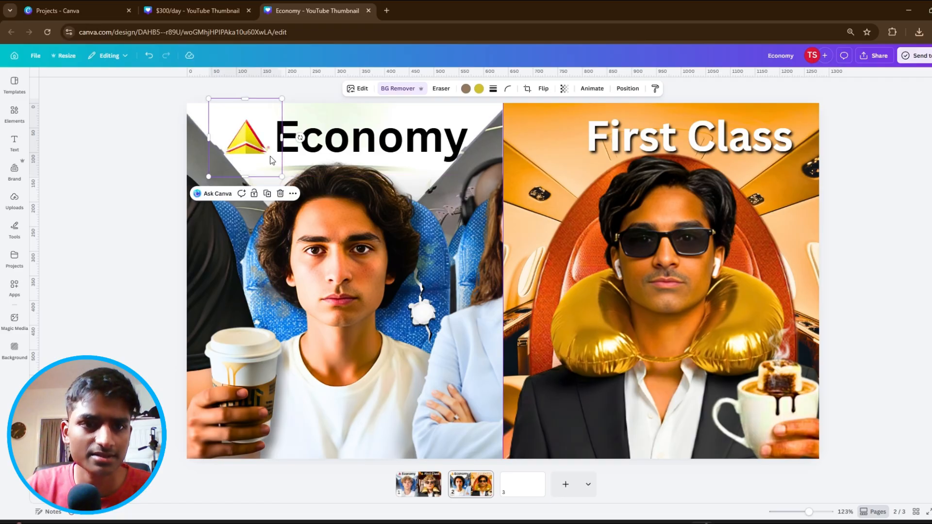
{"action": "left_click_drag", "start_coordinate": [252, 147], "coordinate": [568, 147]}
Group the yellow logo with the First Class text and centre the group in the first-class half.
{"action": "left_click", "coordinate": [710, 141]}
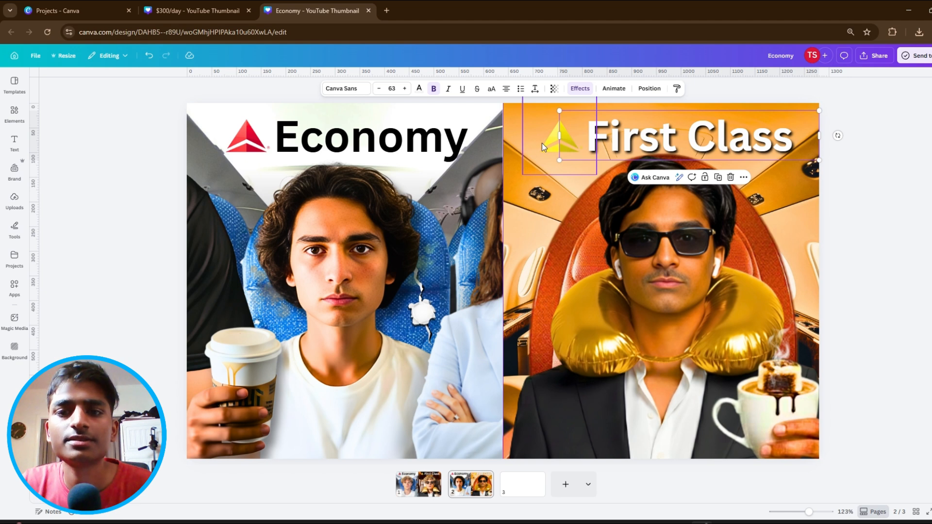
{"action": "left_click", "coordinate": [542, 143], "text": "shift"}
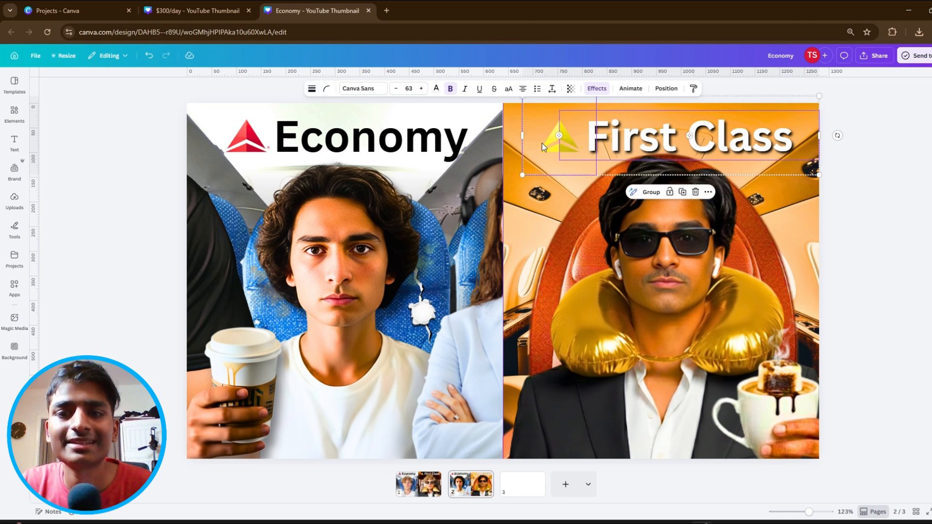
{"action": "left_click", "coordinate": [651, 192]}
{"action": "left_click_drag", "start_coordinate": [661, 131], "coordinate": [655, 126]}
{"action": "key", "text": "ctrl+z"}
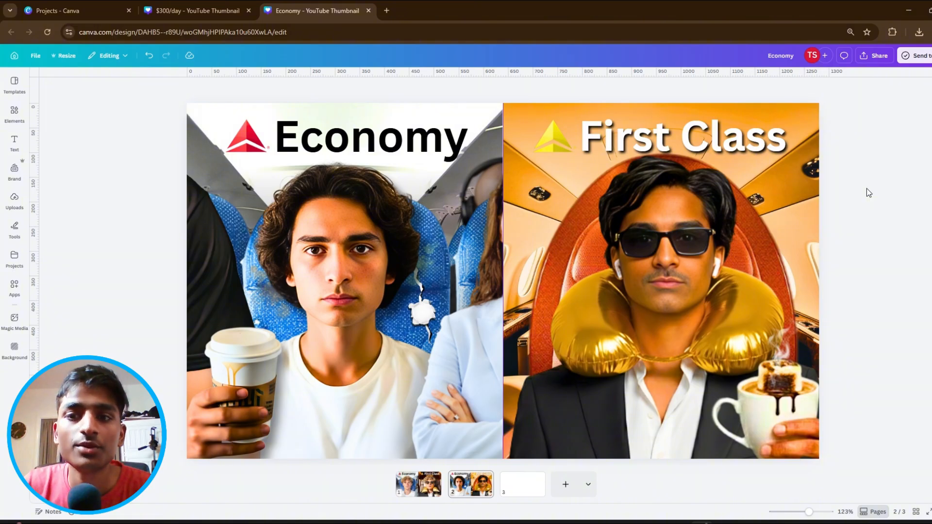
Add a square shape and fill it with the black-to-transparent linear gradient.
{"action": "key", "text": "r"}
{"action": "left_click", "coordinate": [332, 89]}
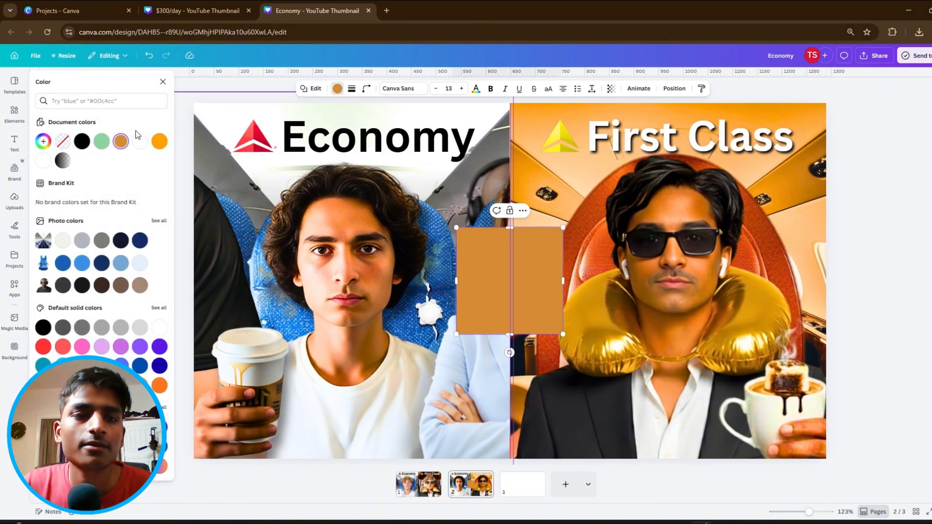
{"action": "left_click", "coordinate": [68, 163]}
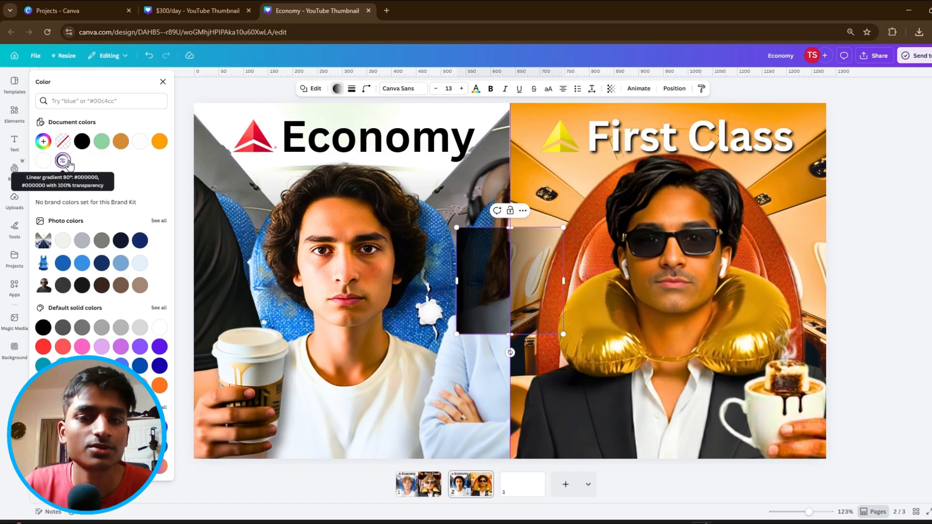
Rotate the gradient shape so black is at the top and stretch it across the top of the first-class half.
{"action": "left_click", "coordinate": [163, 81]}
{"action": "left_click_drag", "start_coordinate": [490, 301], "coordinate": [543, 148]}
{"action": "left_click_drag", "start_coordinate": [609, 127], "coordinate": [871, 128]}
Move the gradient layer behind the heading, man and seat, directly above the cabin background.
{"action": "left_click", "coordinate": [674, 89]}
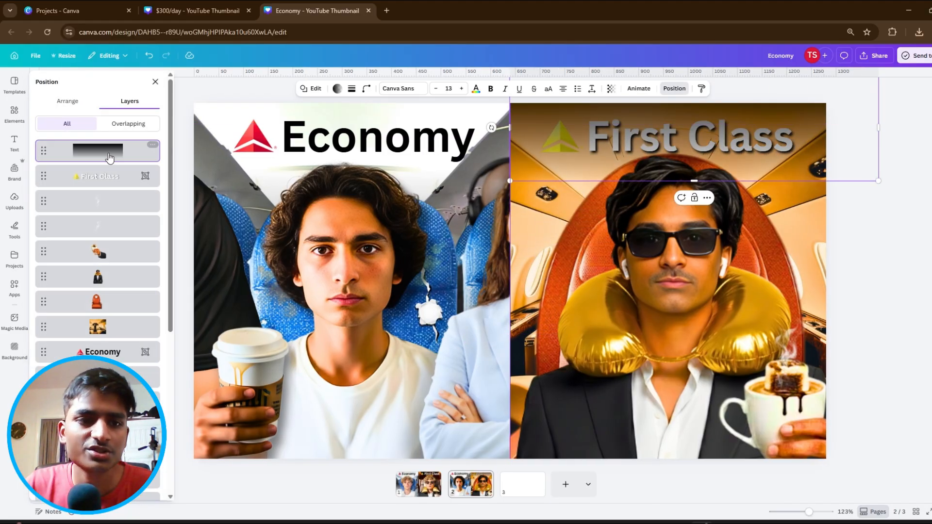
{"action": "left_click_drag", "start_coordinate": [107, 158], "coordinate": [115, 339]}
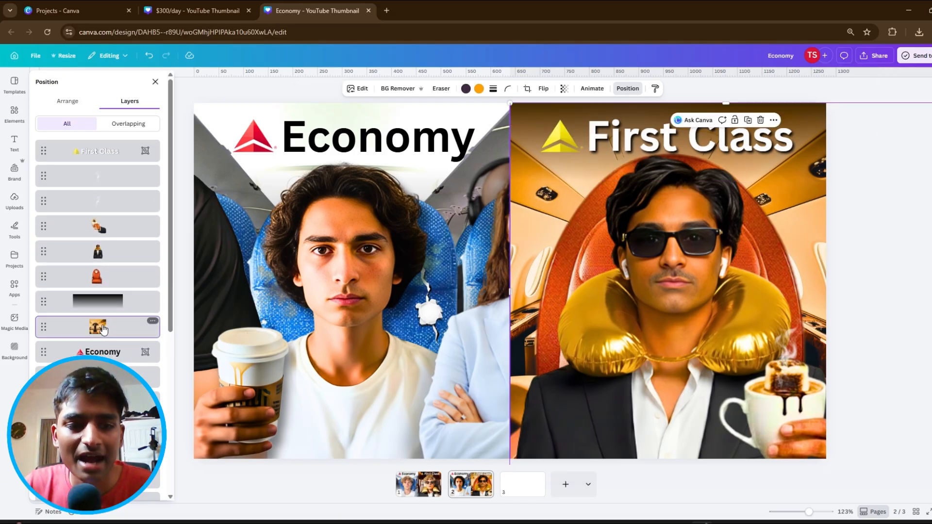
{"action": "left_click", "coordinate": [155, 82]}
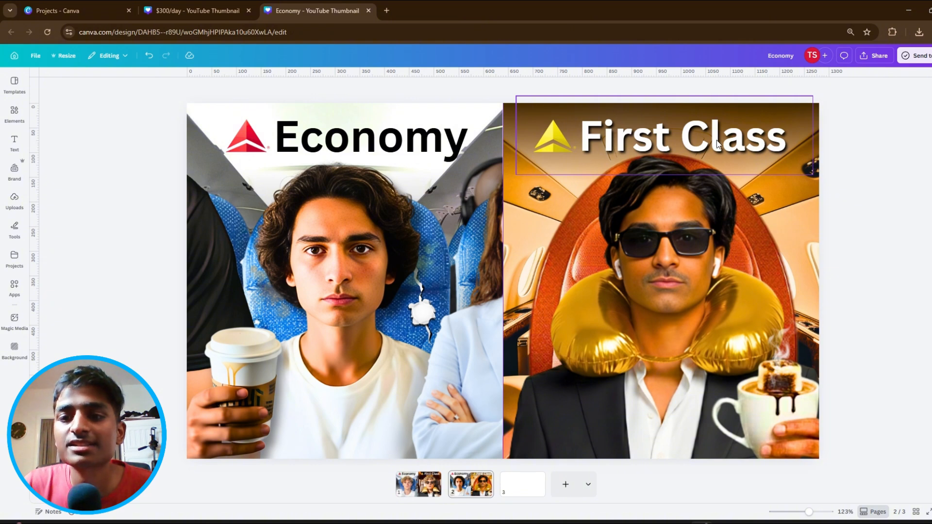
{"action": "left_click_drag", "start_coordinate": [689, 154], "coordinate": [686, 152]}
{"action": "left_click", "coordinate": [865, 253]}
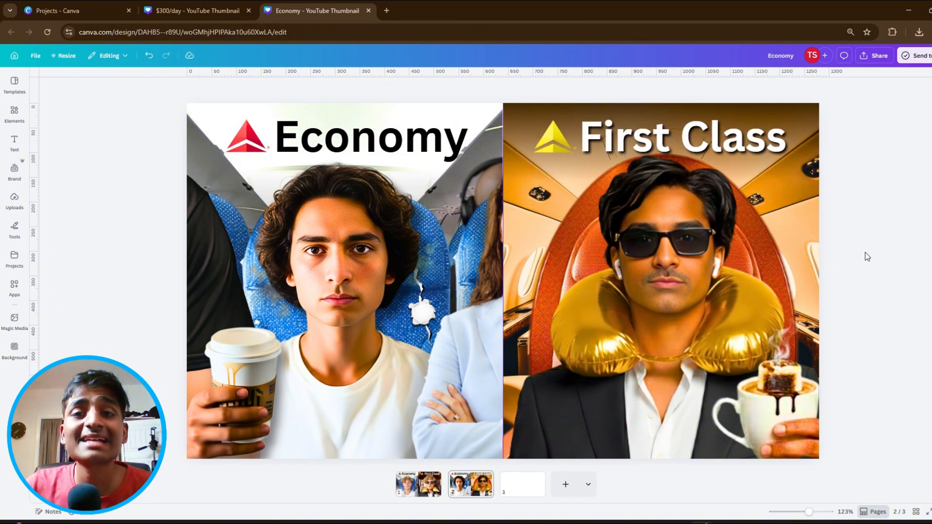
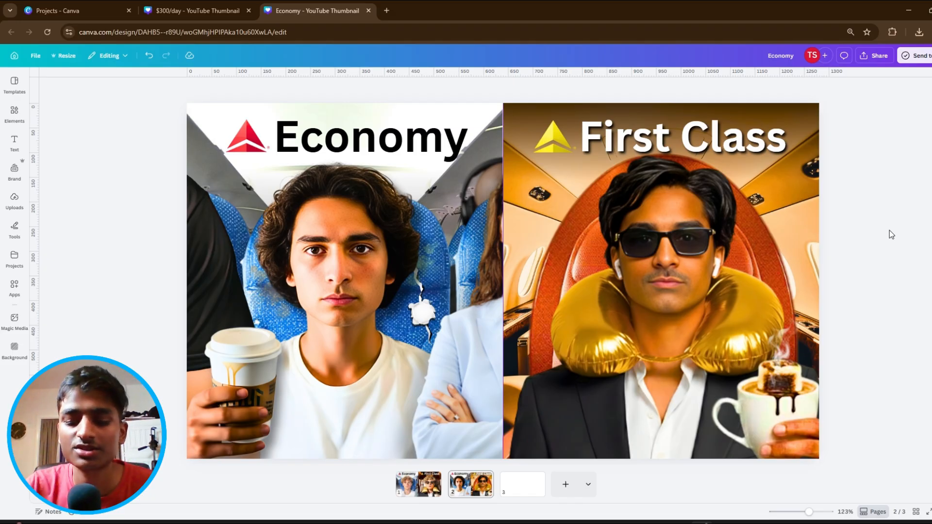
Add a black line, rotate it vertical and stretch it over the full height between the two halves.
{"action": "key", "text": "l"}
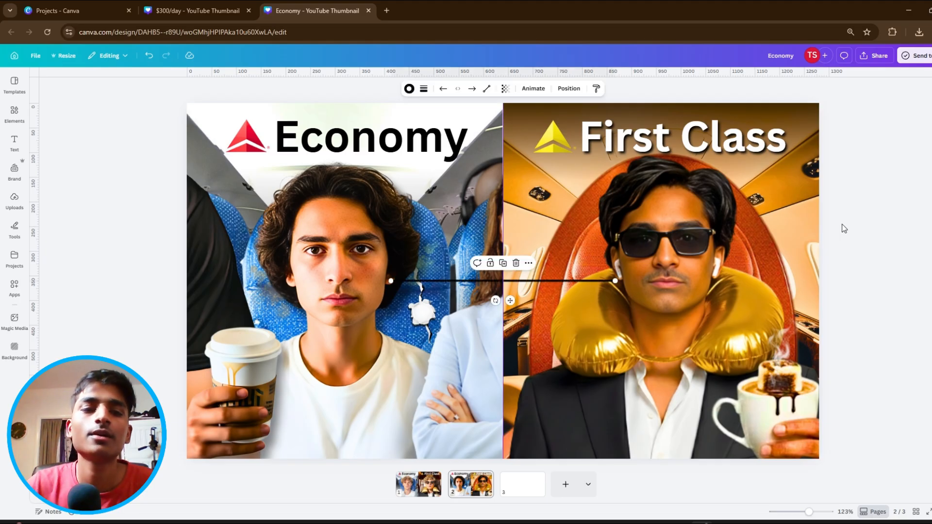
{"action": "left_click", "coordinate": [14, 117]}
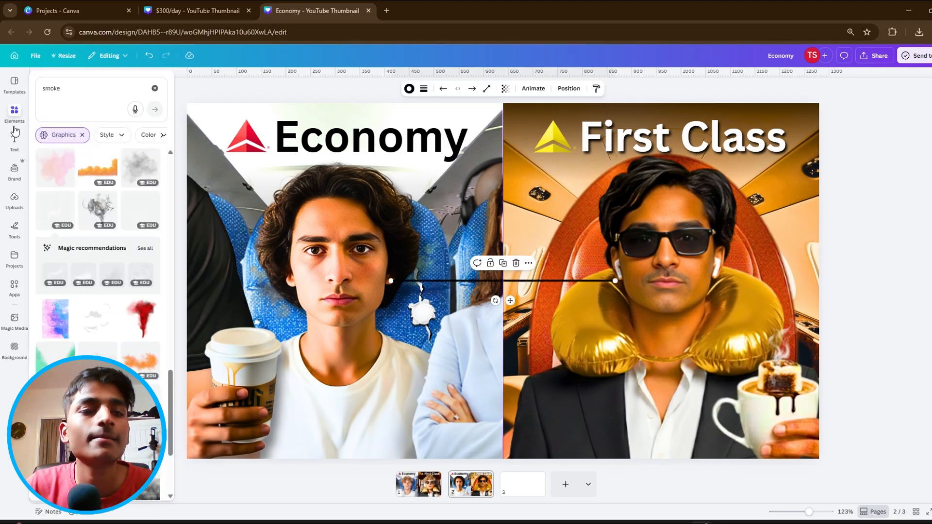
{"action": "left_click_drag", "start_coordinate": [496, 301], "coordinate": [525, 282]}
{"action": "left_click_drag", "start_coordinate": [502, 169], "coordinate": [502, 103]}
{"action": "left_click_drag", "start_coordinate": [500, 390], "coordinate": [503, 458]}
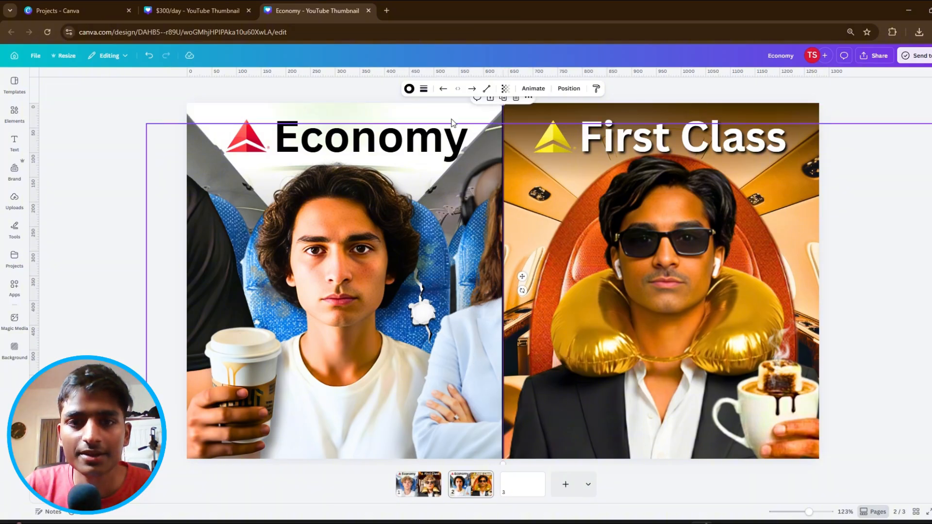
Set the centre divider line's stroke weight to 8 and deselect it.
{"action": "left_click", "coordinate": [424, 88]}
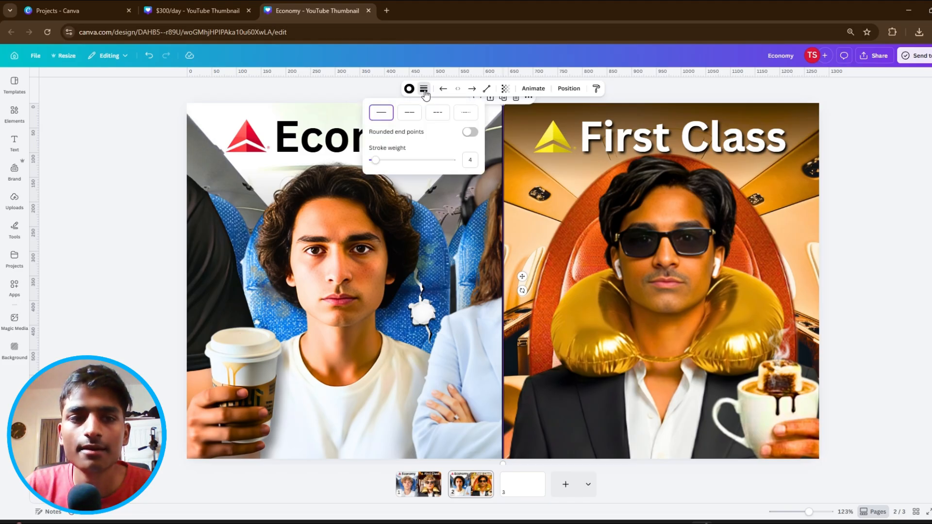
{"action": "left_click_drag", "start_coordinate": [374, 162], "coordinate": [378, 164]}
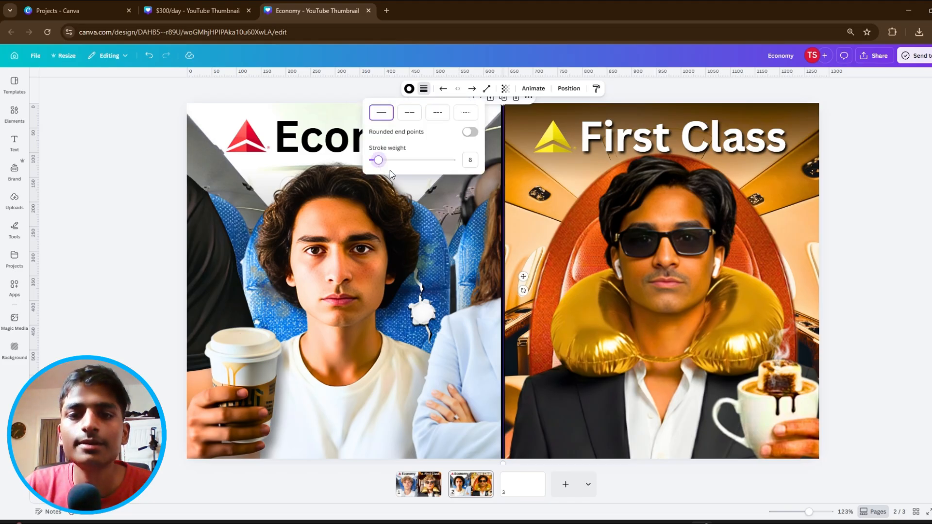
{"action": "left_click", "coordinate": [424, 88]}
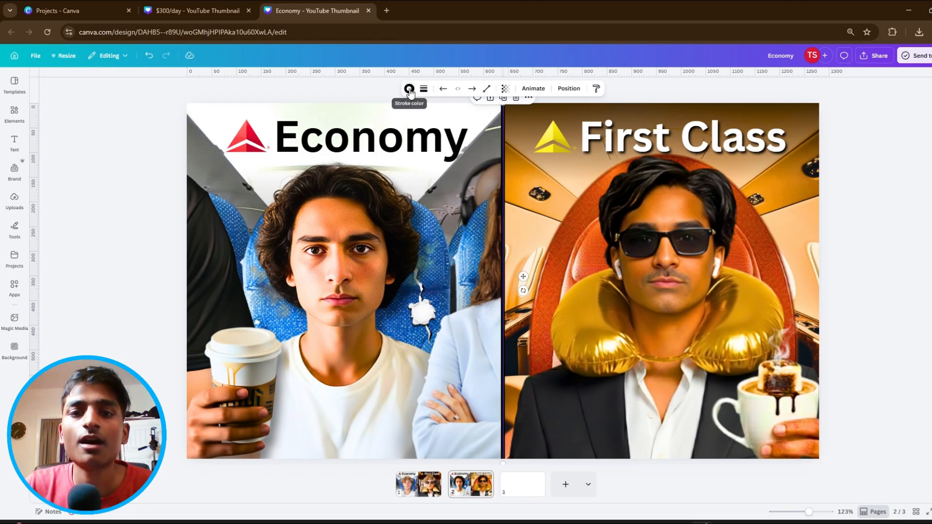
{"action": "left_click", "coordinate": [905, 171]}
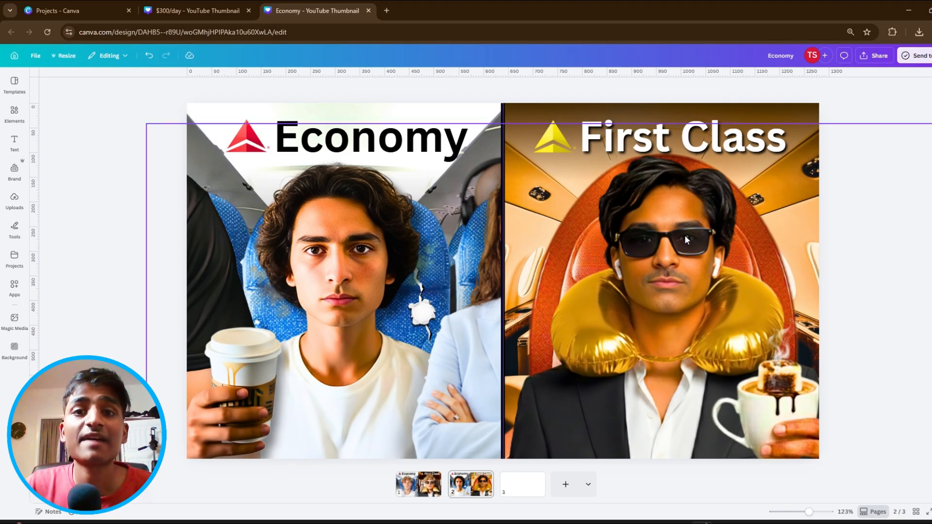
Shift the first-class man slightly down and left, and reposition the red seat behind him using its layer.
{"action": "left_click_drag", "start_coordinate": [685, 239], "coordinate": [677, 242]}
{"action": "mouse_move", "coordinate": [139, 131]}
{"action": "left_mouse_down"}
{"action": "mouse_move", "coordinate": [125, 123]}
{"action": "mouse_move", "coordinate": [131, 136]}
{"action": "left_mouse_up"}
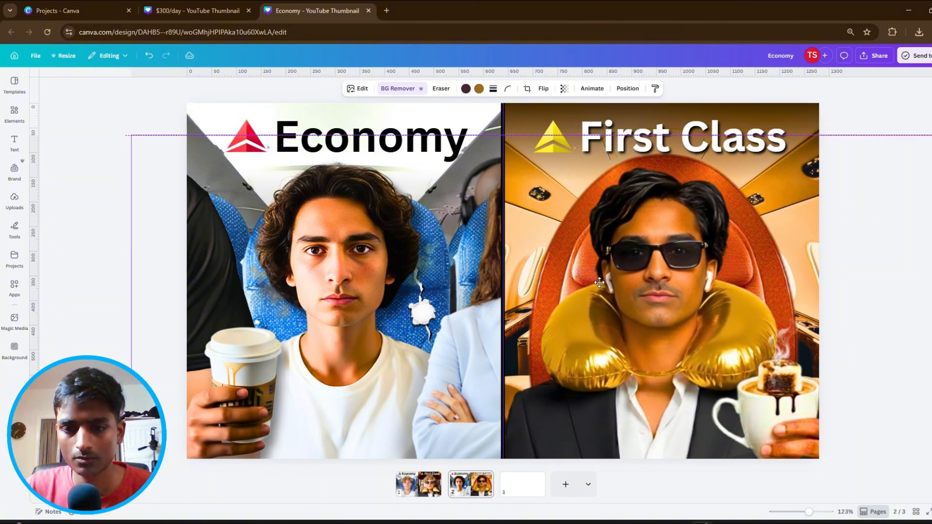
{"action": "left_click", "coordinate": [630, 90]}
{"action": "left_click", "coordinate": [776, 218]}
{"action": "left_click_drag", "start_coordinate": [828, 229], "coordinate": [919, 218]}
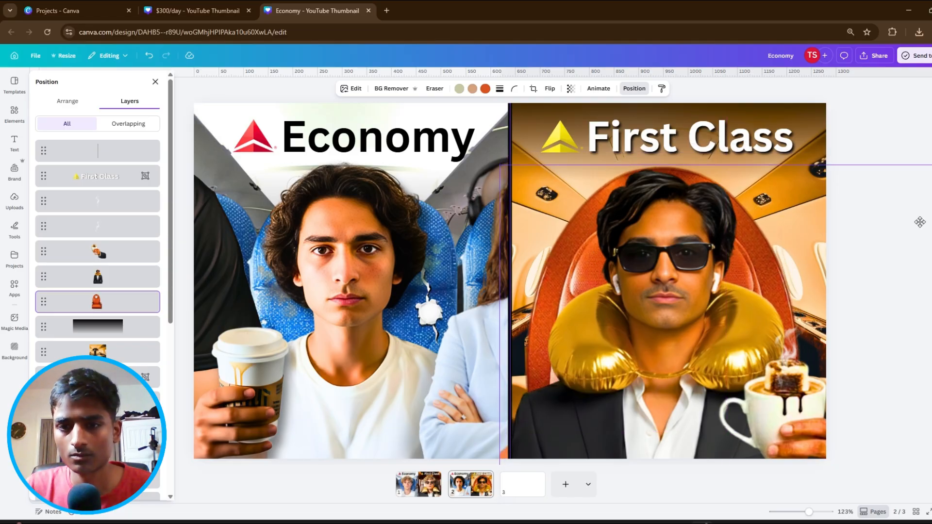
Apply a Drop shadow to the first-class man's image.
{"action": "left_click", "coordinate": [98, 279]}
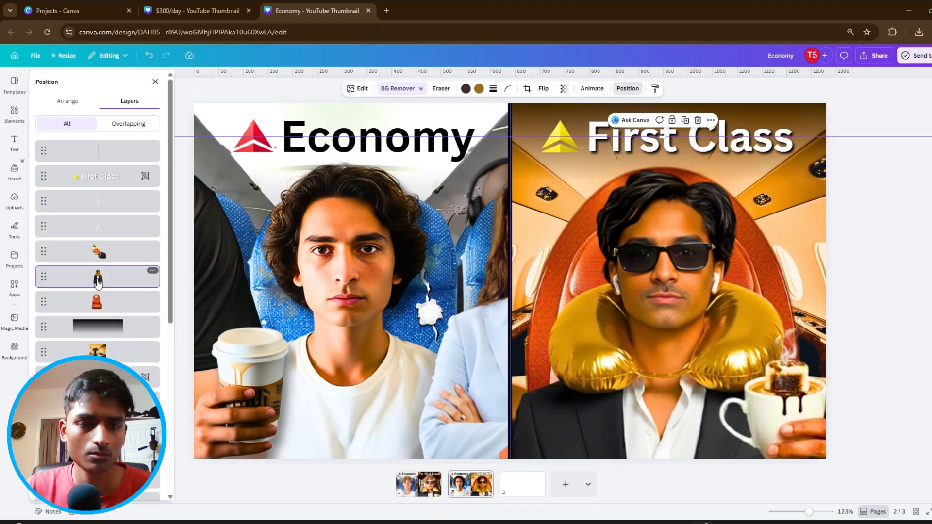
{"action": "left_click", "coordinate": [358, 88]}
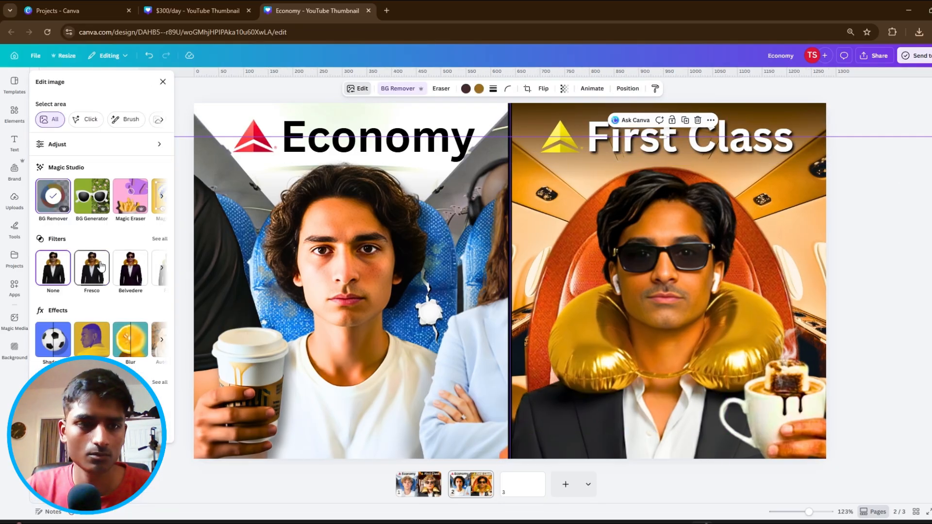
{"action": "left_click", "coordinate": [866, 118]}
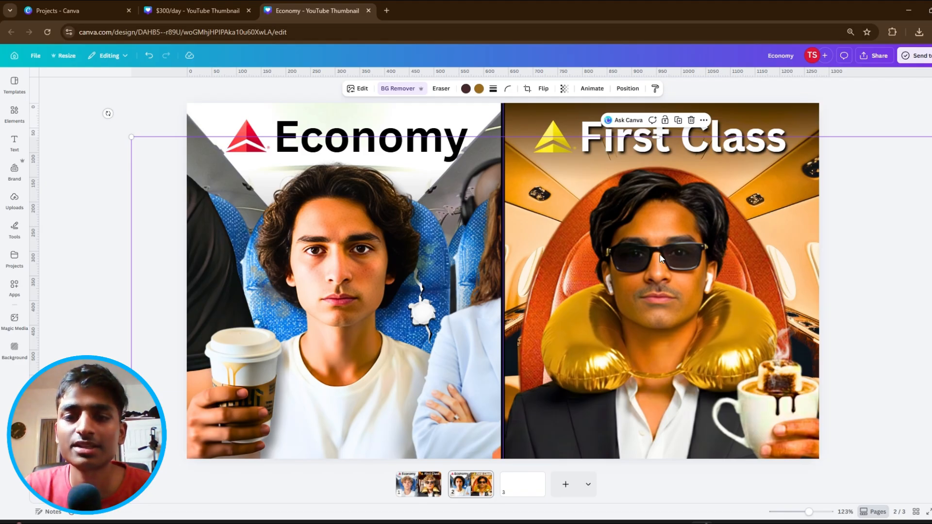
{"action": "left_click", "coordinate": [357, 89]}
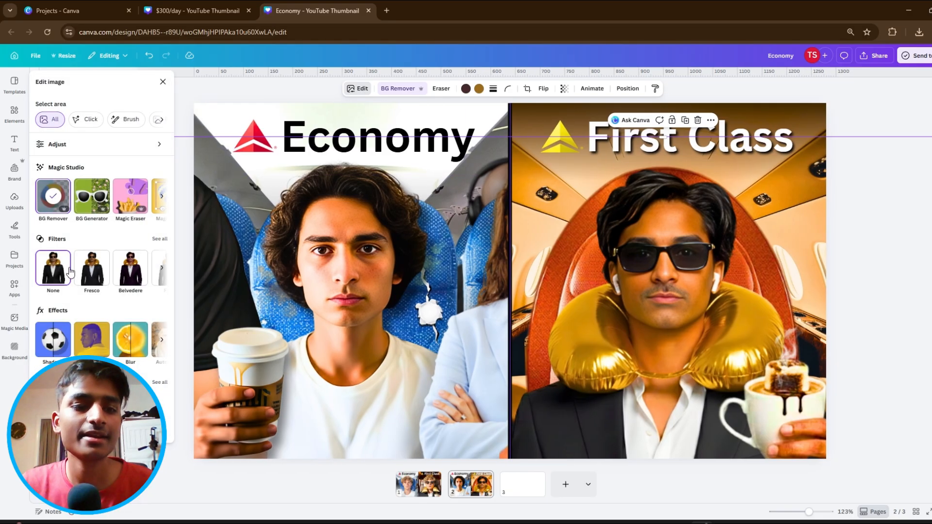
{"action": "left_click", "coordinate": [53, 330]}
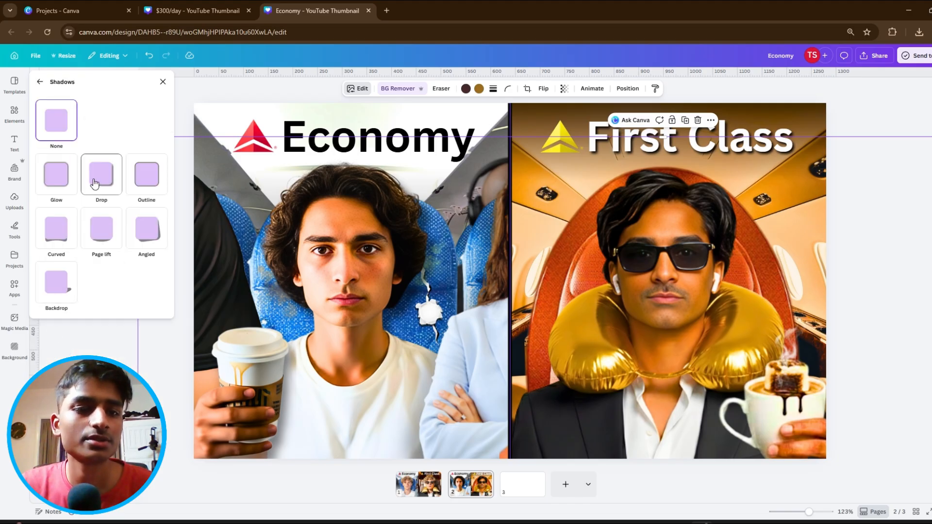
{"action": "left_click", "coordinate": [107, 186]}
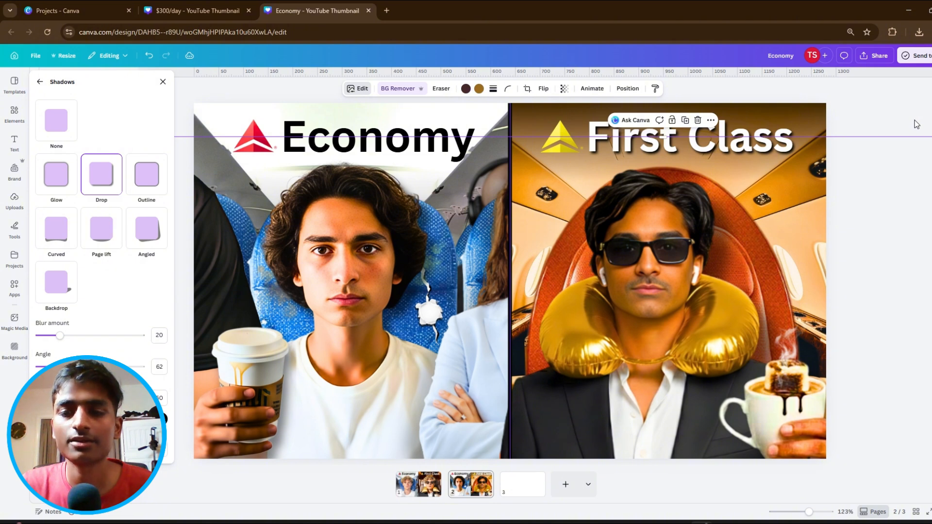
{"action": "key", "text": "Escape"}
Resize the first-class man slightly and reposition him in front of the red seat beside the divider line.
{"action": "left_click_drag", "start_coordinate": [823, 224], "coordinate": [844, 227]}
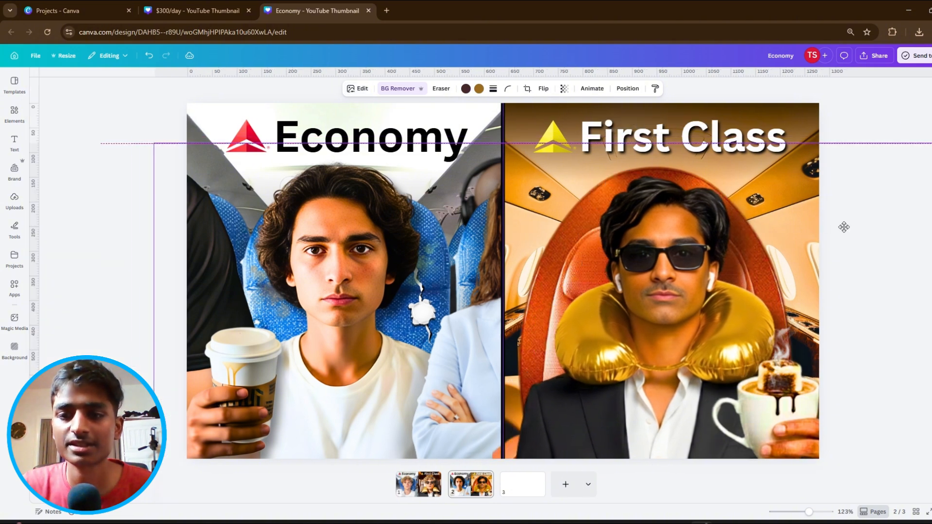
{"action": "left_click_drag", "start_coordinate": [154, 143], "coordinate": [107, 117]}
{"action": "left_click_drag", "start_coordinate": [861, 232], "coordinate": [878, 254]}
{"action": "left_click_drag", "start_coordinate": [125, 139], "coordinate": [78, 113]}
{"action": "left_click_drag", "start_coordinate": [898, 244], "coordinate": [915, 258]}
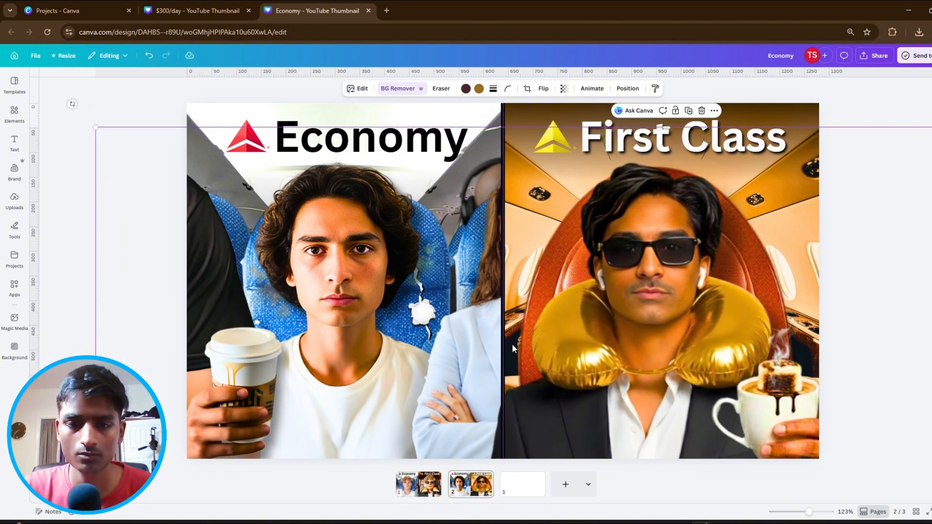
{"action": "left_click_drag", "start_coordinate": [96, 383], "coordinate": [506, 454]}
{"action": "left_click_drag", "start_coordinate": [644, 281], "coordinate": [640, 282]}
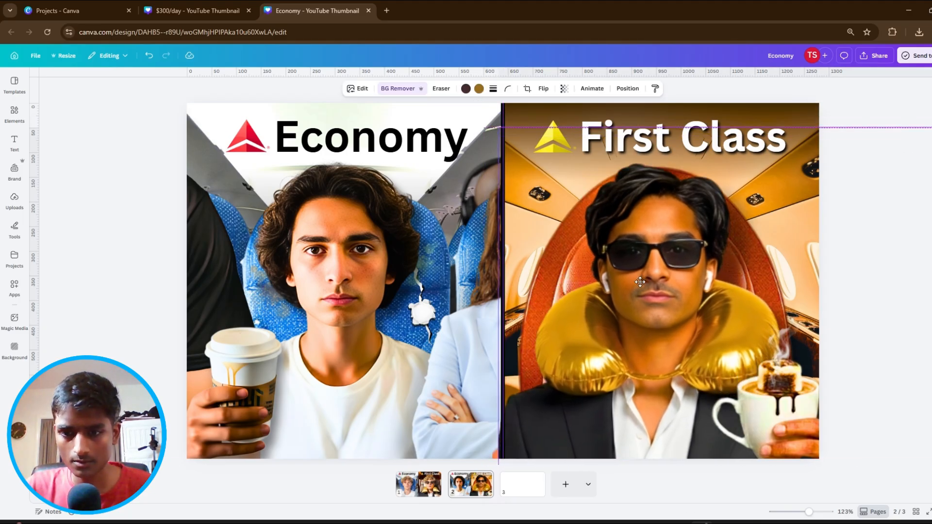
{"action": "left_click_drag", "start_coordinate": [499, 454], "coordinate": [505, 456]}
Nudge the coffee-cup hand and its steam slightly to the right, and fine-tune the man's position in the seat.
{"action": "left_click", "coordinate": [772, 402]}
{"action": "left_click_drag", "start_coordinate": [771, 402], "coordinate": [775, 402]}
{"action": "left_click_drag", "start_coordinate": [791, 350], "coordinate": [796, 350]}
{"action": "key", "text": "Escape"}
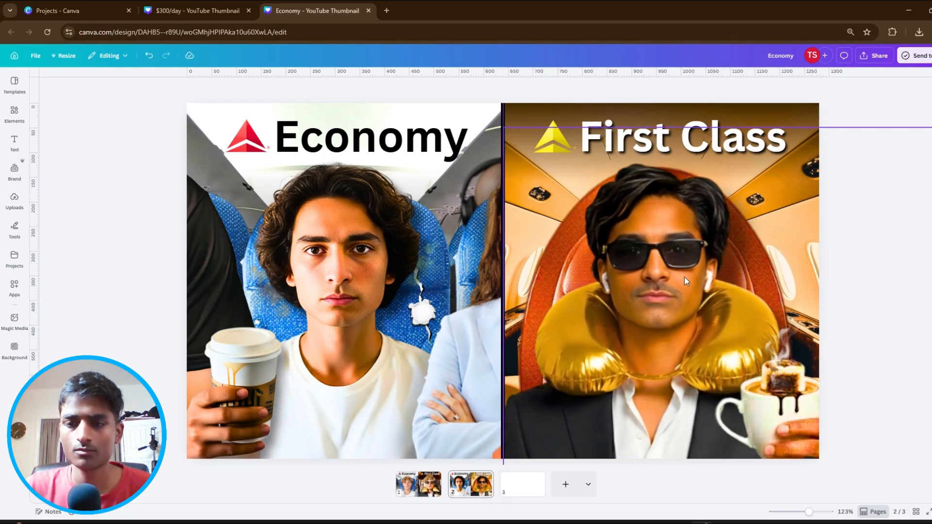
{"action": "left_click", "coordinate": [685, 281]}
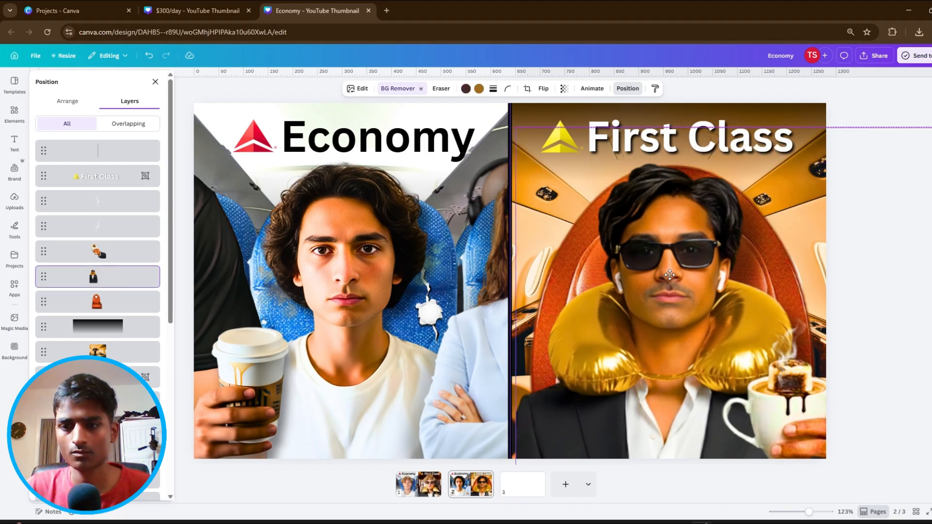
{"action": "key", "text": "Escape"}
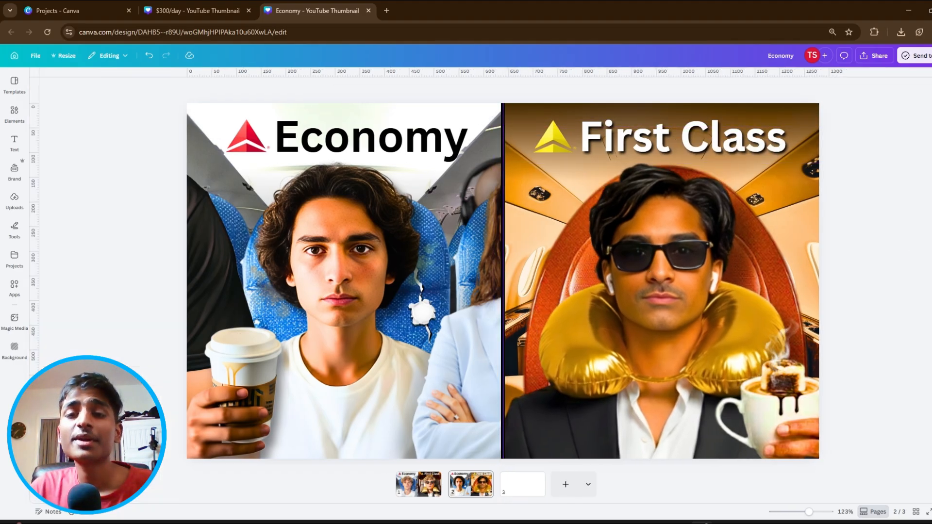
Download page 2 of the design as a PNG at 1,280 × 720 px.
{"action": "left_click", "coordinate": [880, 57]}
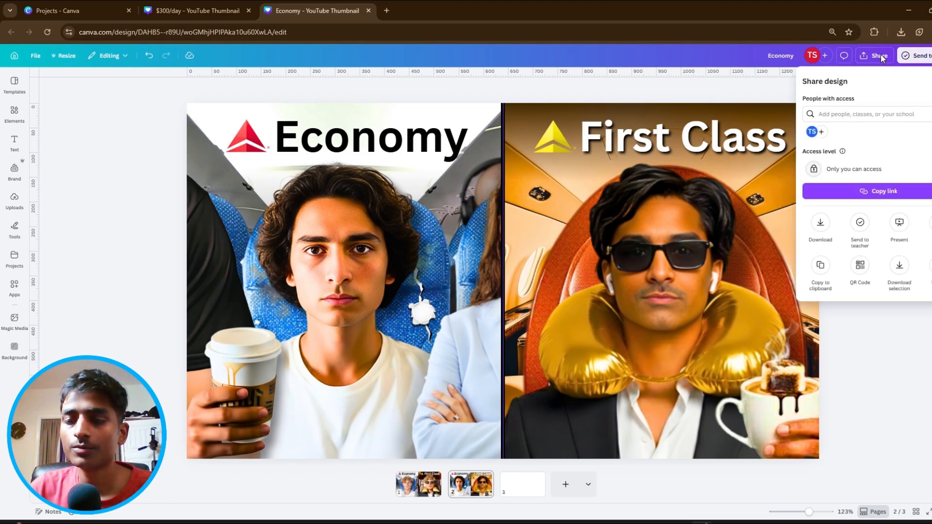
{"action": "left_click", "coordinate": [820, 224]}
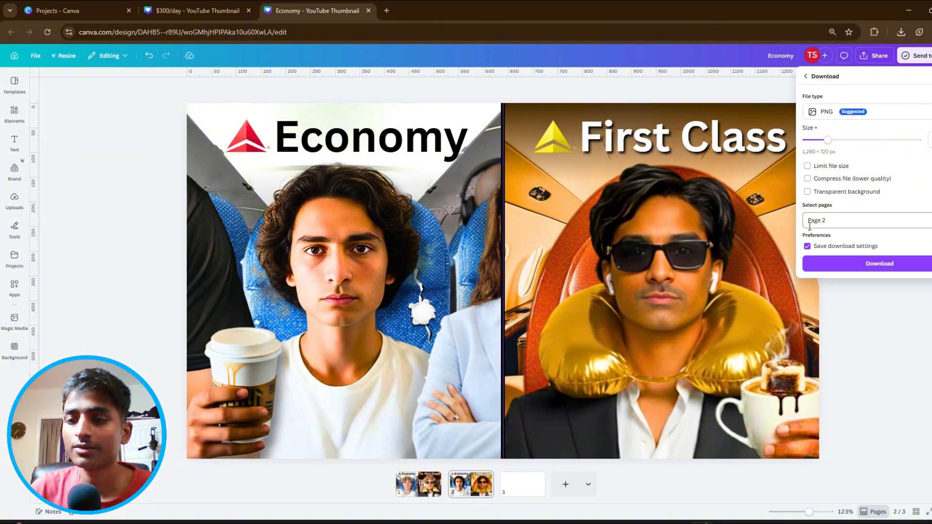
{"action": "left_click", "coordinate": [857, 263]}
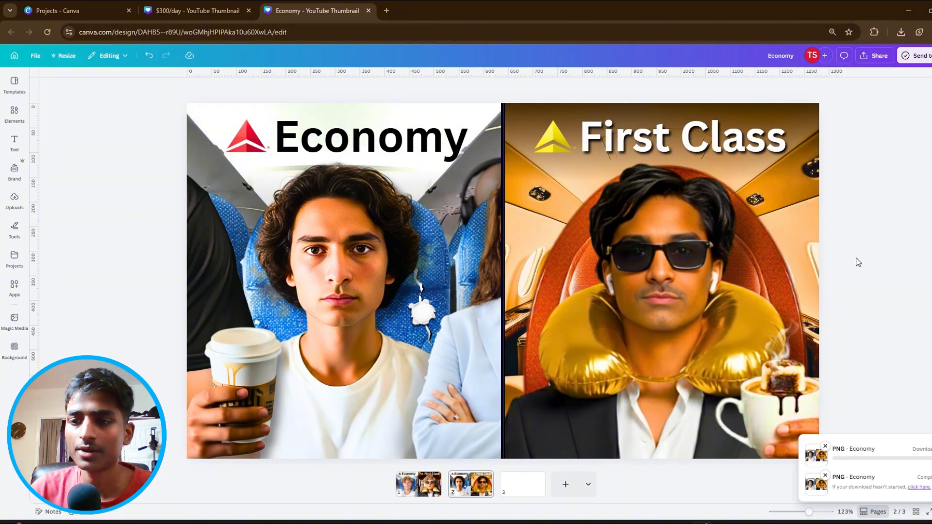
Search the web for "img upscaler" in a new browser tab and open the imgupscaler.com result.
{"action": "left_click", "coordinate": [386, 10]}
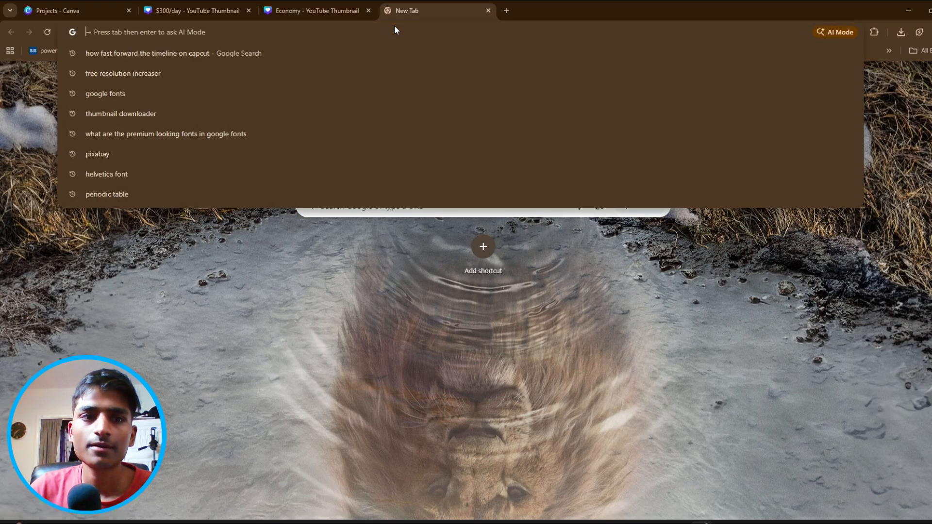
{"action": "type", "text": "img"}
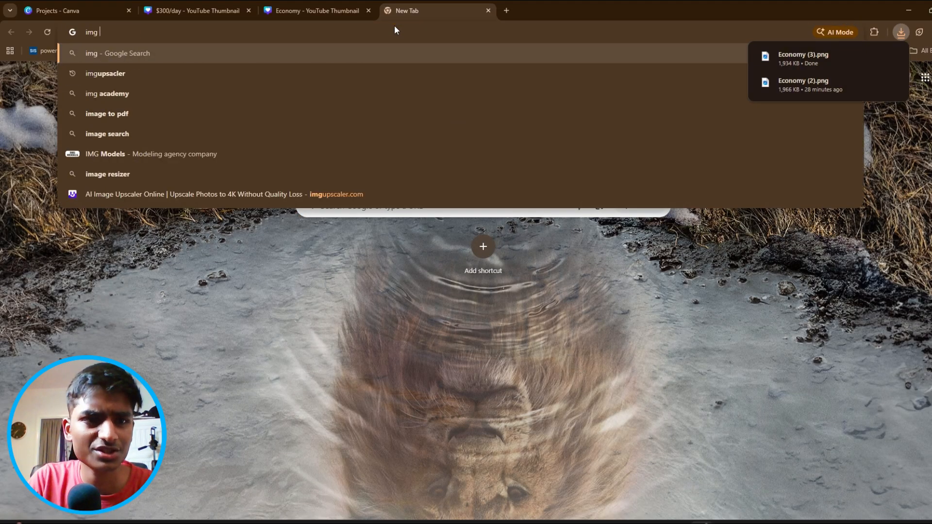
{"action": "type", "text": " upscaler"}
{"action": "key", "text": "Return"}
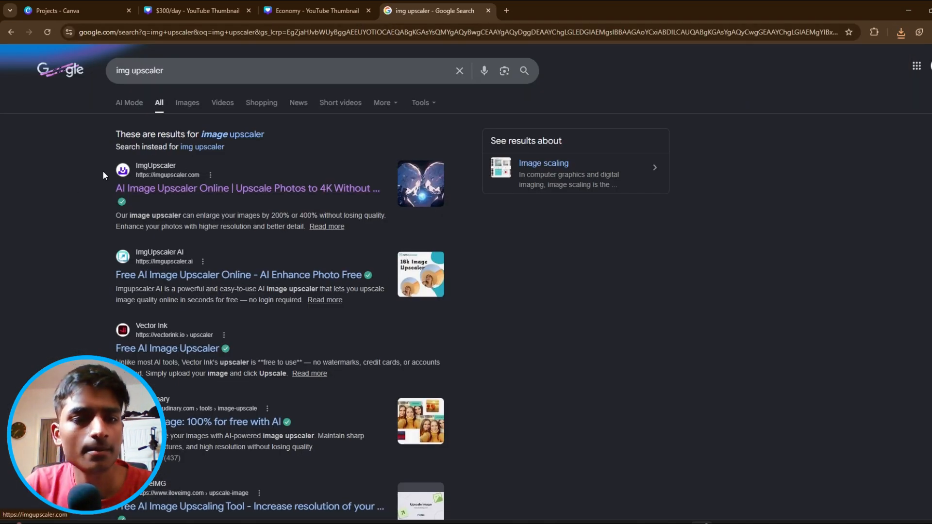
{"action": "left_click", "coordinate": [161, 189]}
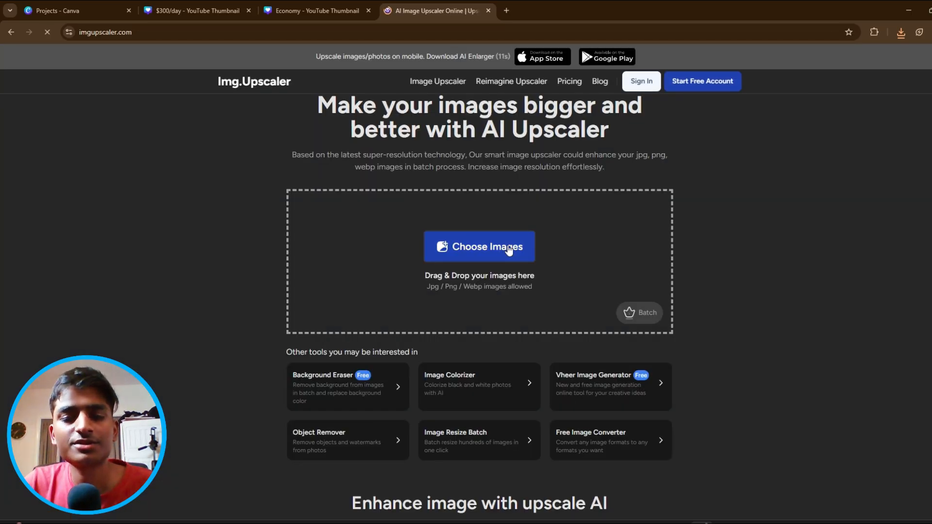
Load Economy (3).png from Downloads into the upscaler and run the upscaling at a 400% ratio.
{"action": "left_click", "coordinate": [454, 246]}
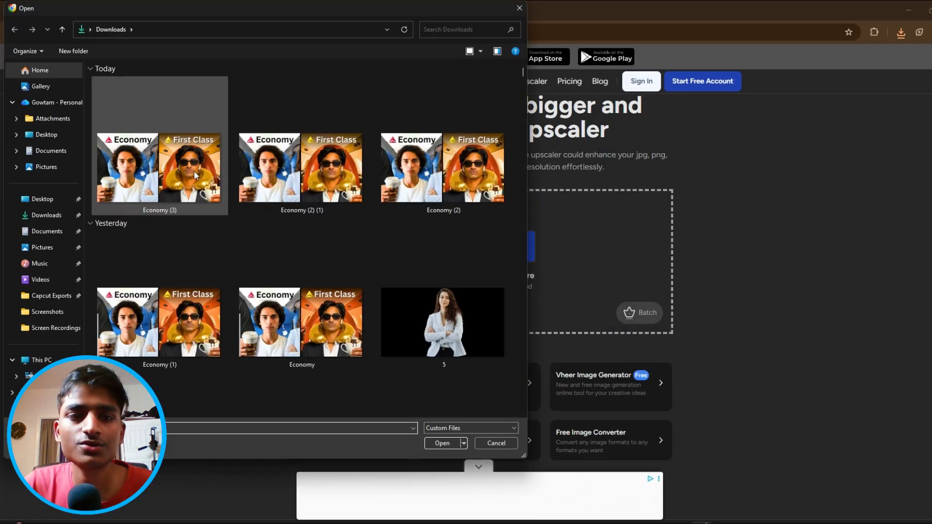
{"action": "left_click", "coordinate": [441, 443]}
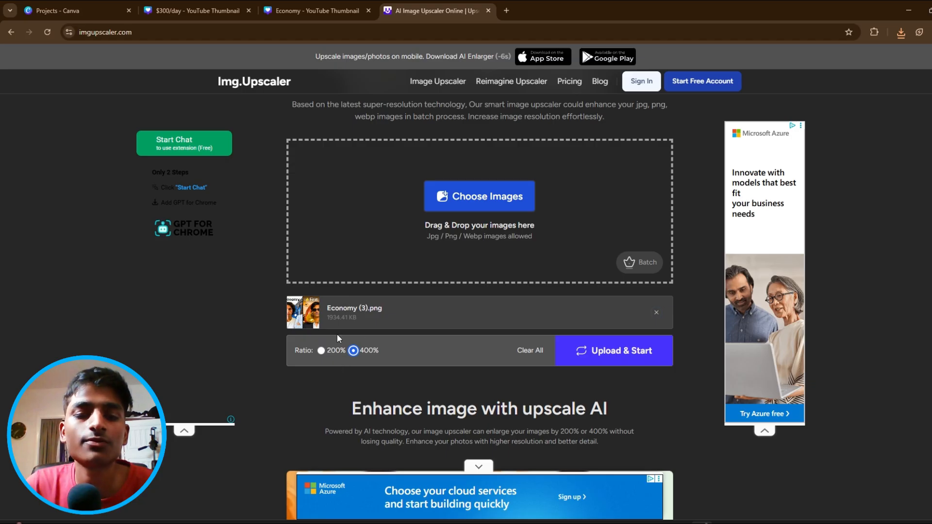
{"action": "left_click", "coordinate": [620, 359]}
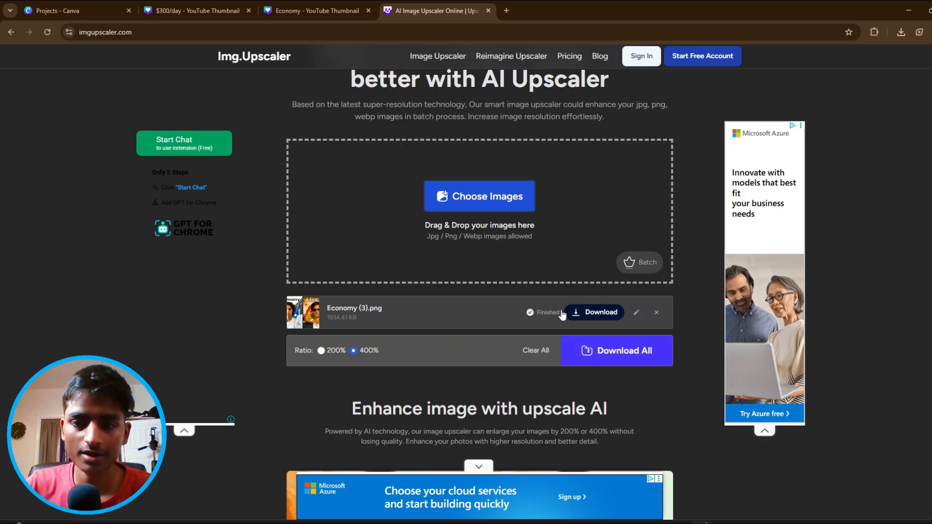
Check the upscaled thumbnail in the site's image editor, close the editor and download the upscaled Economy (3).png.
{"action": "left_click", "coordinate": [636, 313]}
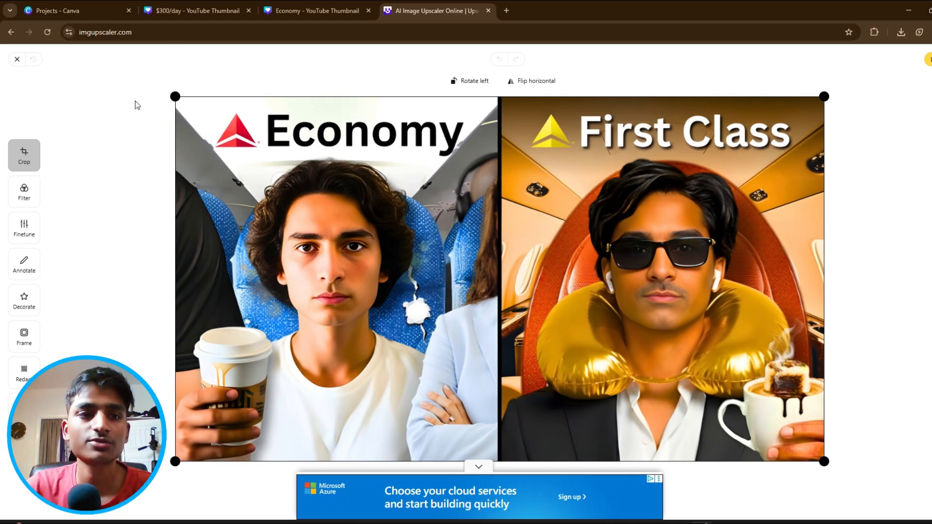
{"action": "left_click", "coordinate": [17, 59]}
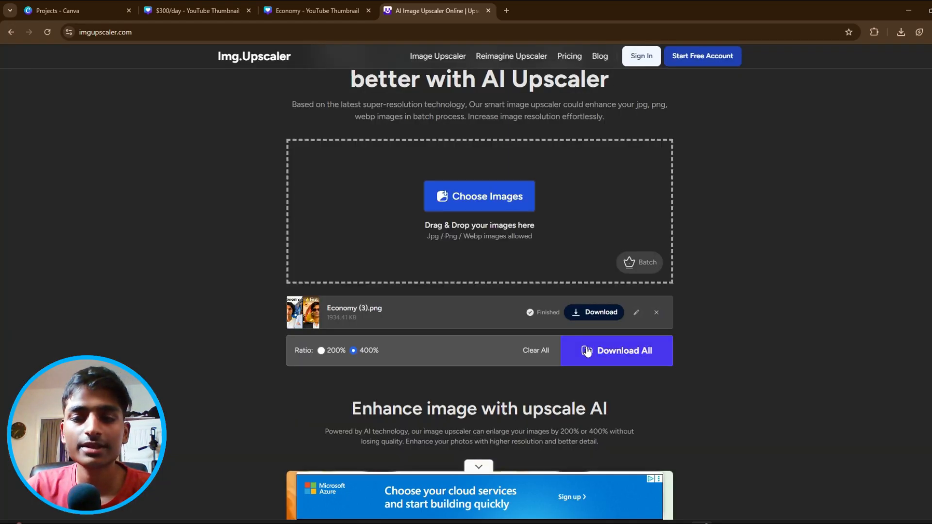
{"action": "left_click", "coordinate": [584, 316]}
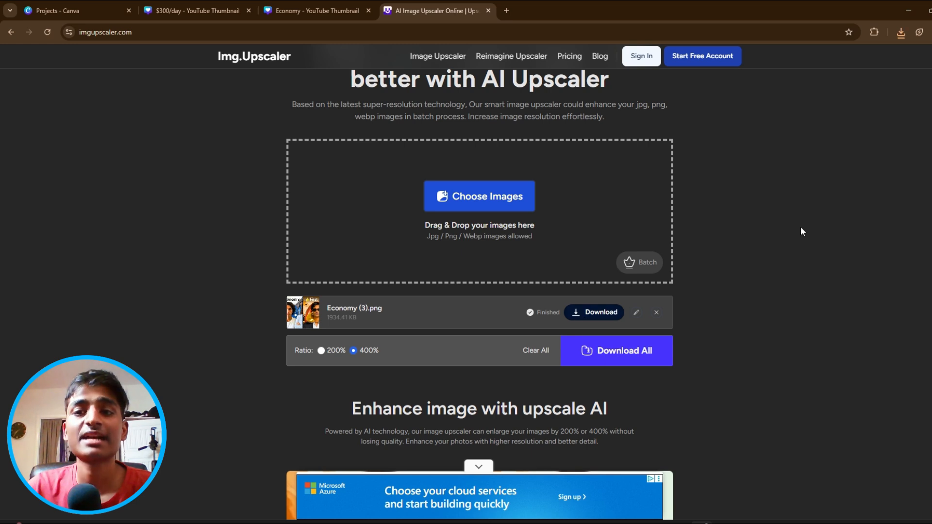